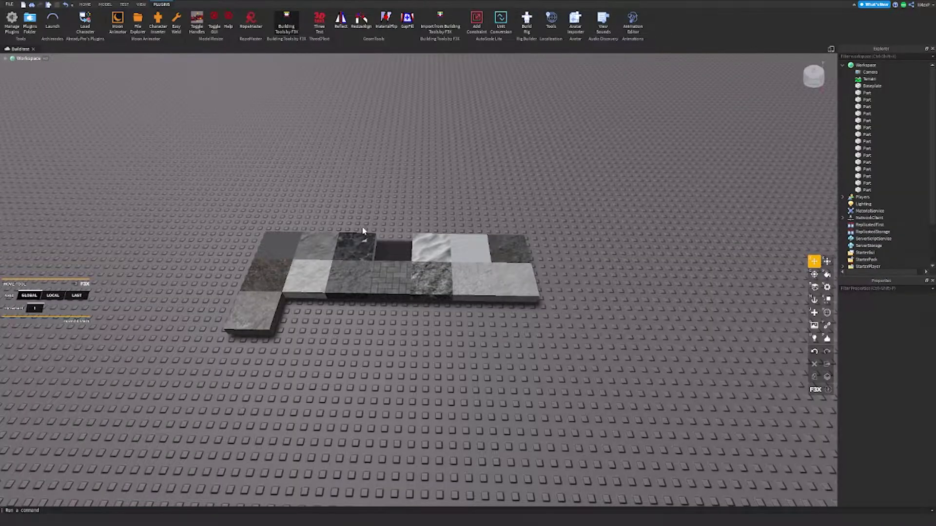
# Examine the grid of sample parts and the different materials applied to them
pyautogui.scroll(3, 362, 226)
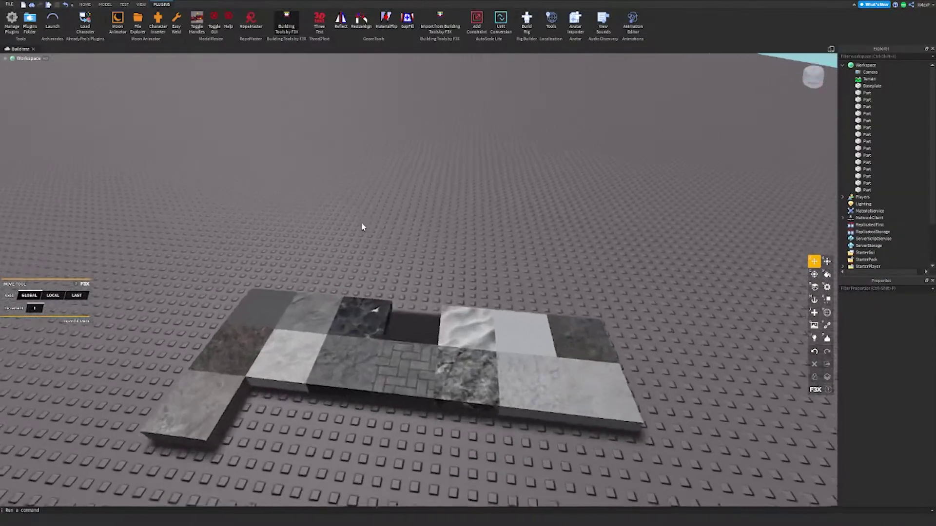
pyautogui.scroll(3, 362, 227)
pyautogui.moveTo(362, 227); pyautogui.dragTo(362, 226, button='right')
pyautogui.scroll(-3, 362, 226)
pyautogui.moveTo(301, 182); pyautogui.dragTo(301, 183, button='right')
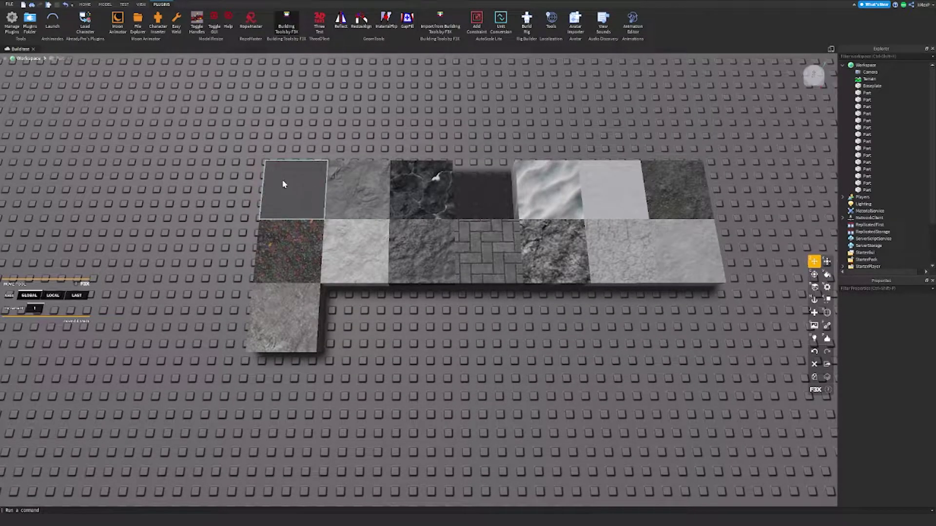
pyautogui.click(281, 185)
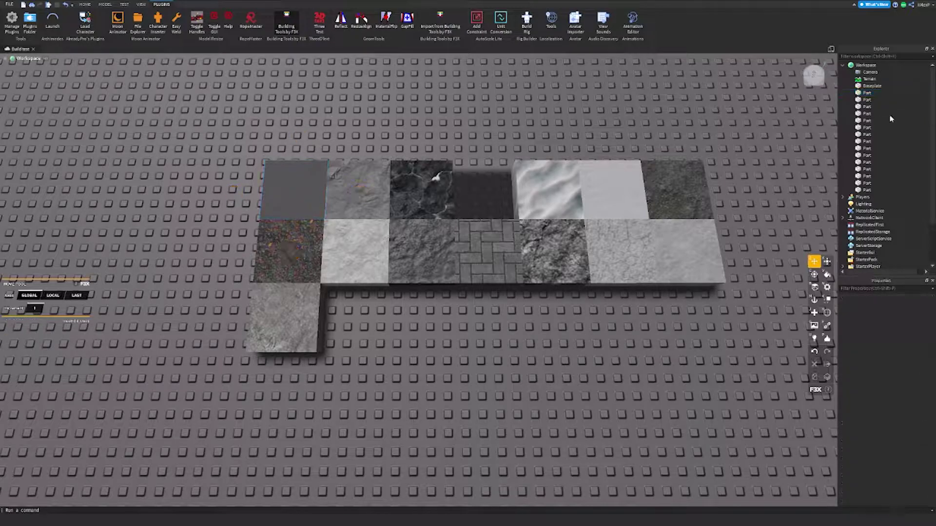
pyautogui.click(371, 251)
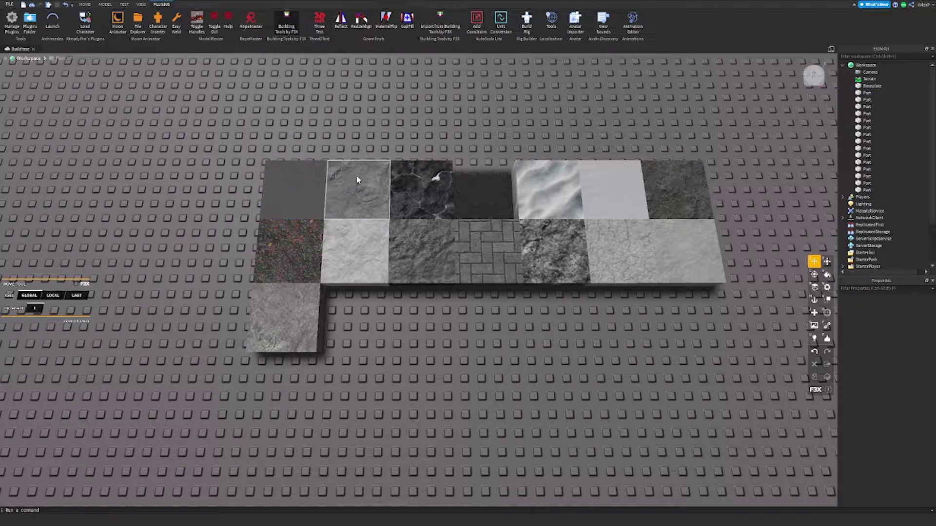
pyautogui.click(293, 165)
pyautogui.click(86, 4)
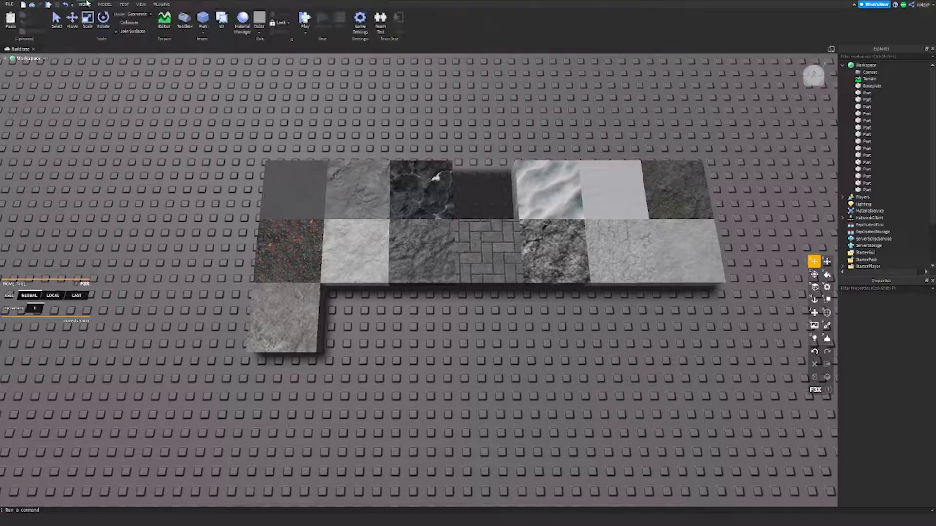
pyautogui.click(304, 181)
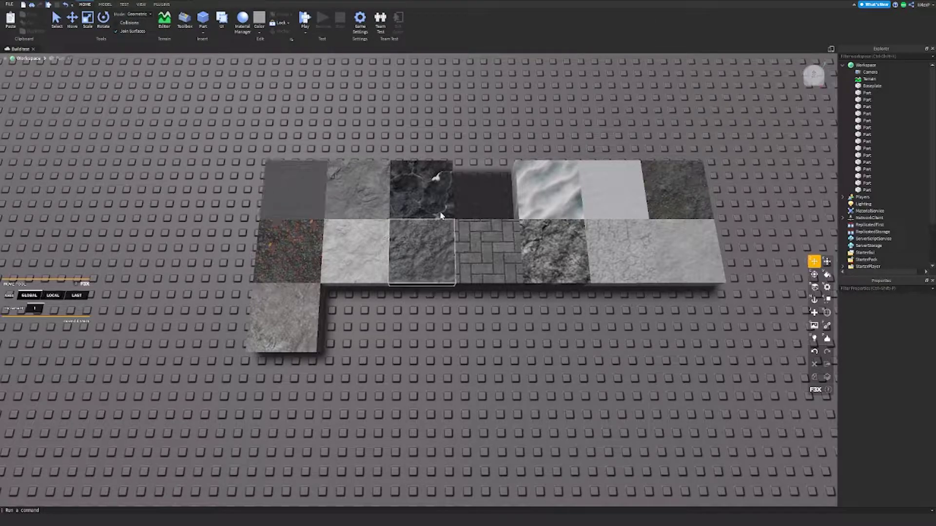
pyautogui.click(328, 126)
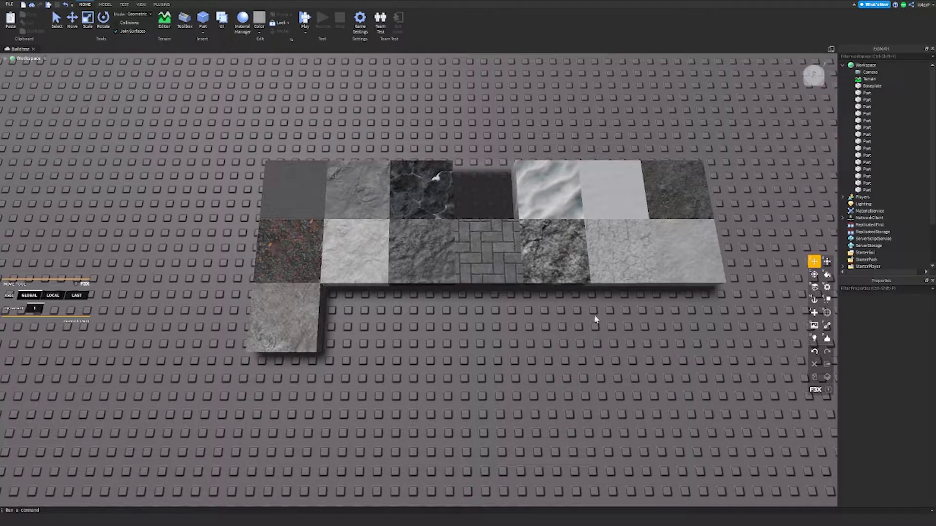
pyautogui.click(396, 168)
pyautogui.moveTo(173, 120); pyautogui.dragTo(181, 145)
pyautogui.click(241, 27)
pyautogui.click(591, 361)
pyautogui.click(355, 251)
pyautogui.click(554, 251)
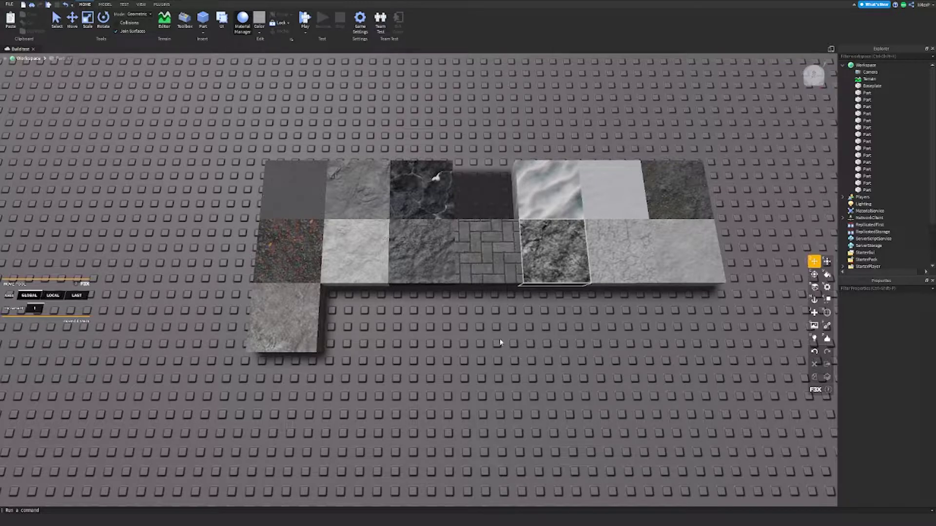
pyautogui.click(638, 375)
# Inspect the material textures up close around the pavement part, and review the whole grid from Asphalt to Sandstone
pyautogui.scroll(-5, 412, 202)
pyautogui.scroll(2, 412, 203)
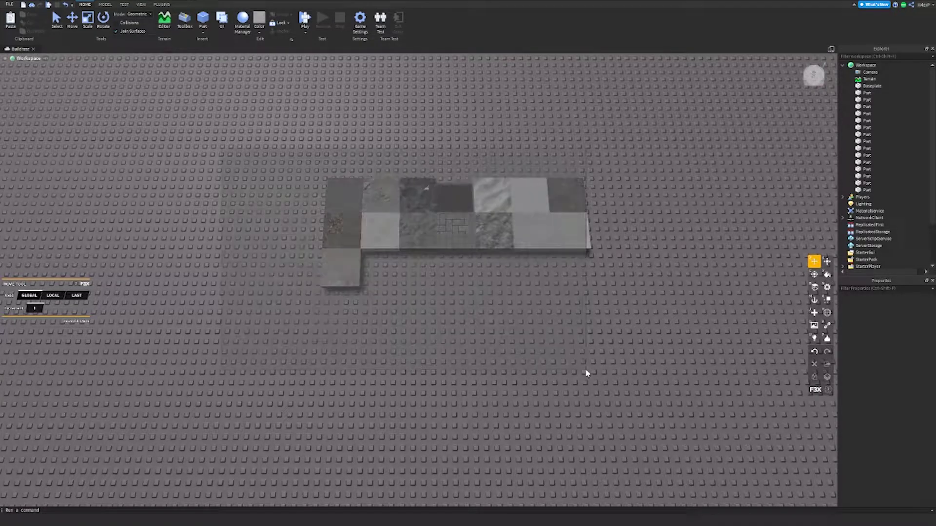
pyautogui.scroll(6, 414, 267)
pyautogui.click(414, 260)
pyautogui.press('w')
pyautogui.moveTo(415, 266); pyautogui.dragTo(611, 272, button='right')
pyautogui.press('s')
pyautogui.press('d')
pyautogui.moveTo(518, 244); pyautogui.dragTo(514, 245, button='right')
pyautogui.press('w')
pyautogui.press('d')
pyautogui.press('d')
pyautogui.press('d')
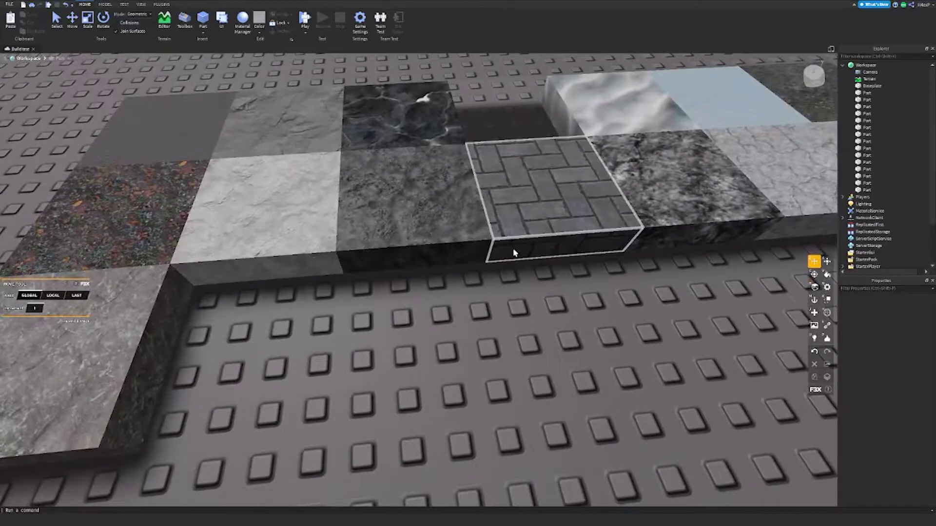
pyautogui.press('s')
pyautogui.moveTo(483, 296); pyautogui.dragTo(485, 293, button='right')
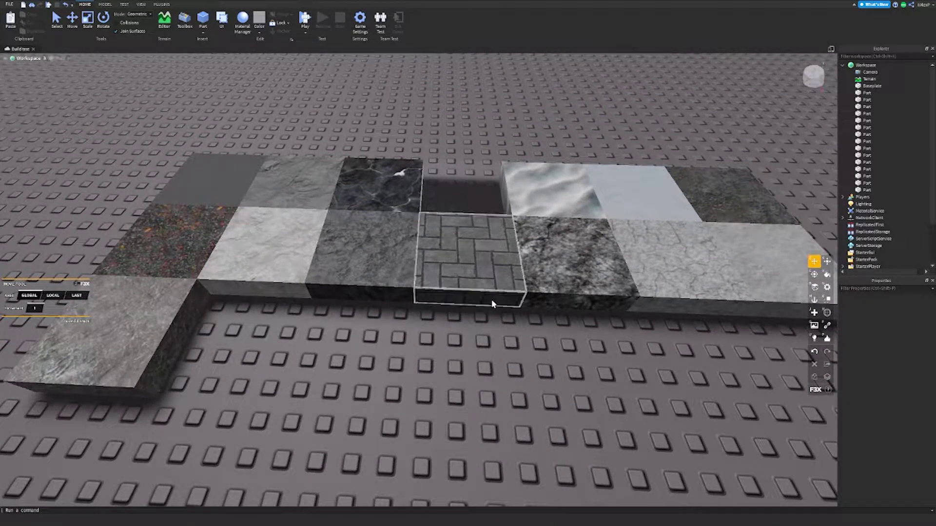
pyautogui.scroll(-4, 479, 315)
pyautogui.moveTo(478, 316); pyautogui.dragTo(478, 316, button='right')
pyautogui.scroll(4, 477, 319)
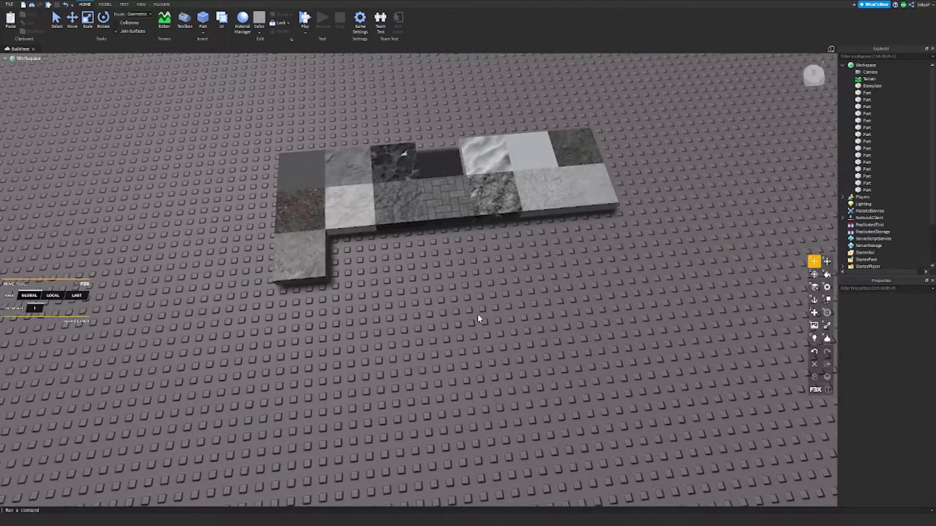
pyautogui.scroll(-8, 477, 329)
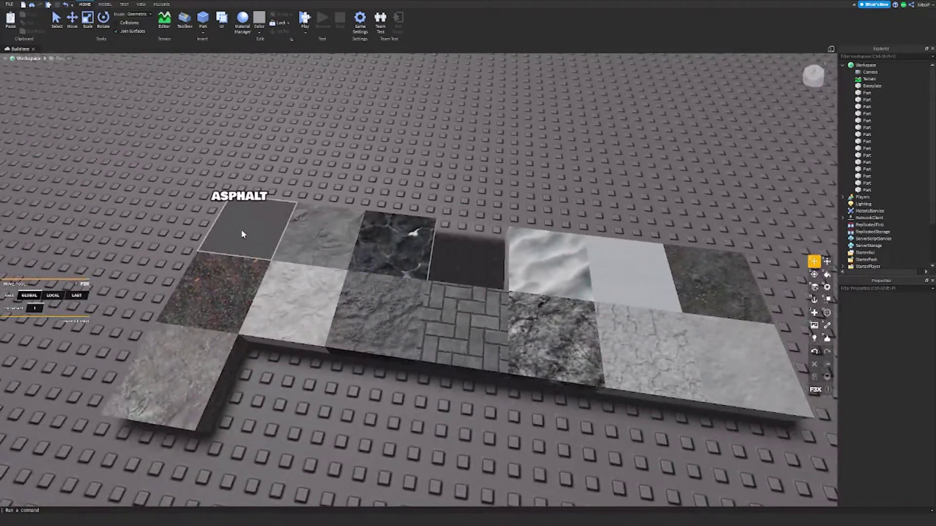
pyautogui.scroll(-2, 249, 224)
pyautogui.scroll(-1, 249, 228)
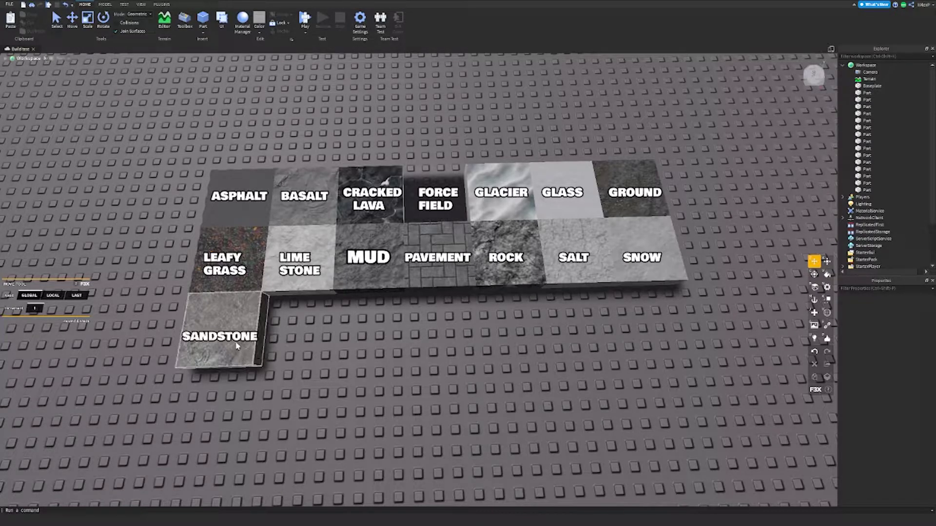
# Compare the material properties of the separate third-row part and the part at the far end of the second row
pyautogui.moveTo(301, 345); pyautogui.dragTo(301, 345, button='right')
pyautogui.scroll(5, 301, 345)
pyautogui.scroll(-5, 299, 345)
pyautogui.click(319, 328)
pyautogui.scroll(-5, 320, 328)
pyautogui.scroll(-3, 343, 310)
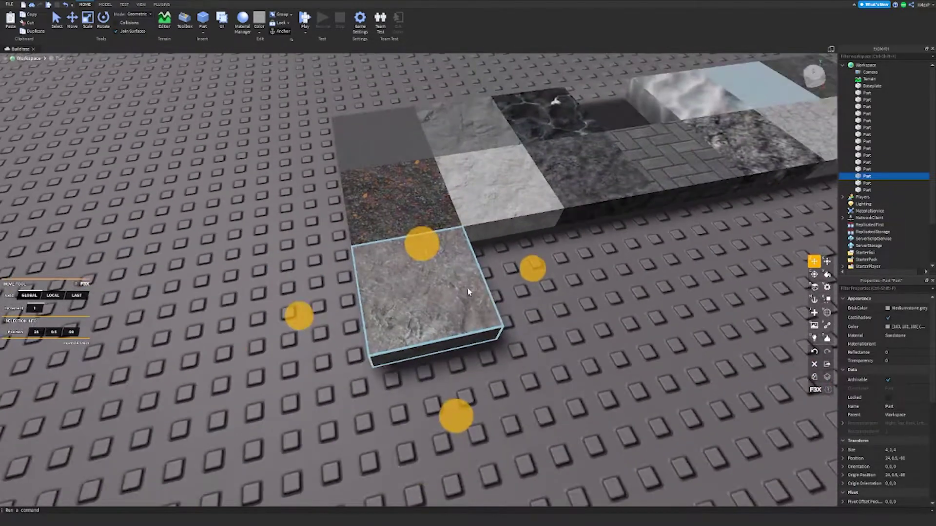
pyautogui.moveTo(465, 291); pyautogui.dragTo(542, 253, button='right')
pyautogui.press('d')
pyautogui.click(637, 219)
pyautogui.press('a')
pyautogui.scroll(-5, 638, 220)
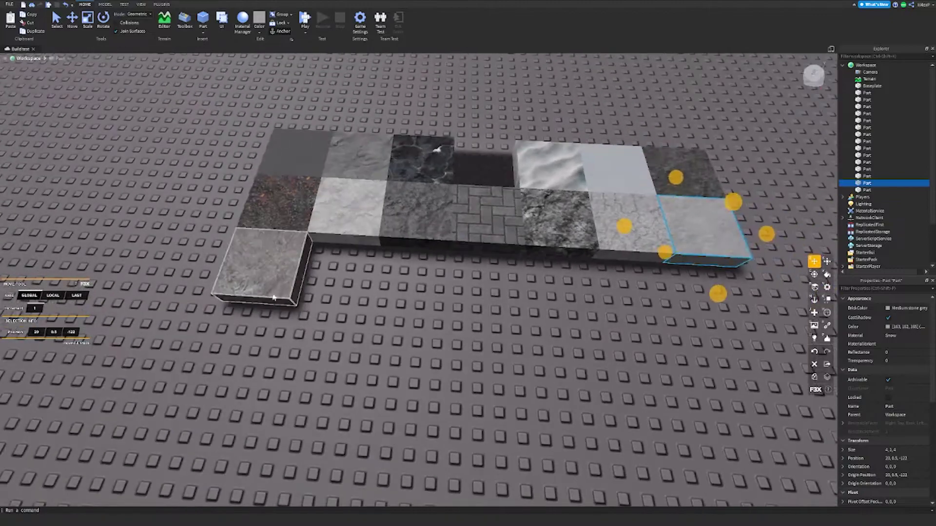
pyautogui.click(264, 268)
pyautogui.click(415, 295)
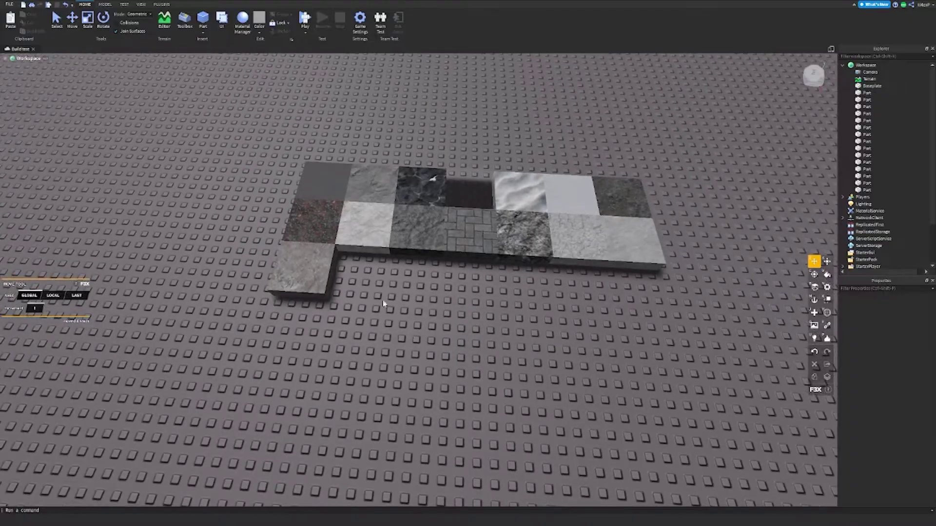
# Swap the Sandstone and Snow parts so Sandstone ends the second row and Snow sits alone in the third
pyautogui.click(302, 270)
pyautogui.moveTo(363, 276); pyautogui.dragTo(590, 283)
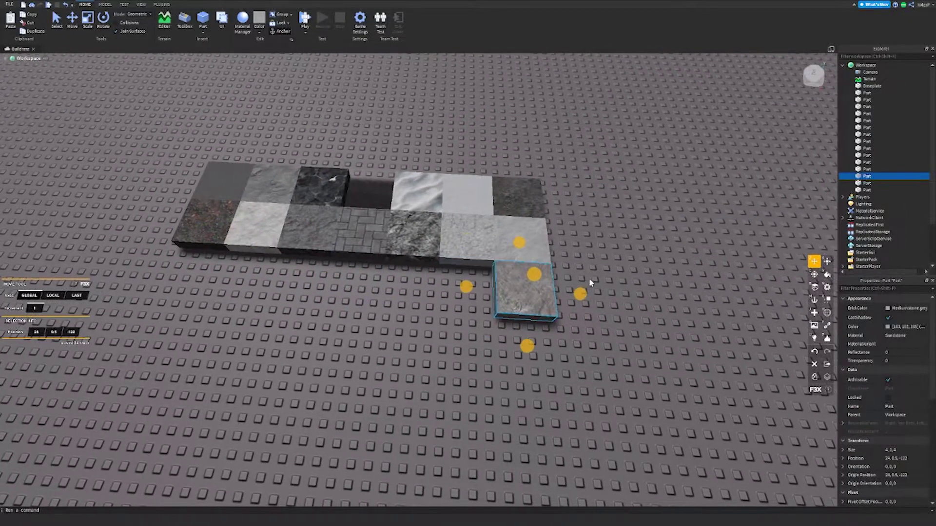
pyautogui.click(531, 256)
pyautogui.moveTo(524, 292); pyautogui.dragTo(526, 348)
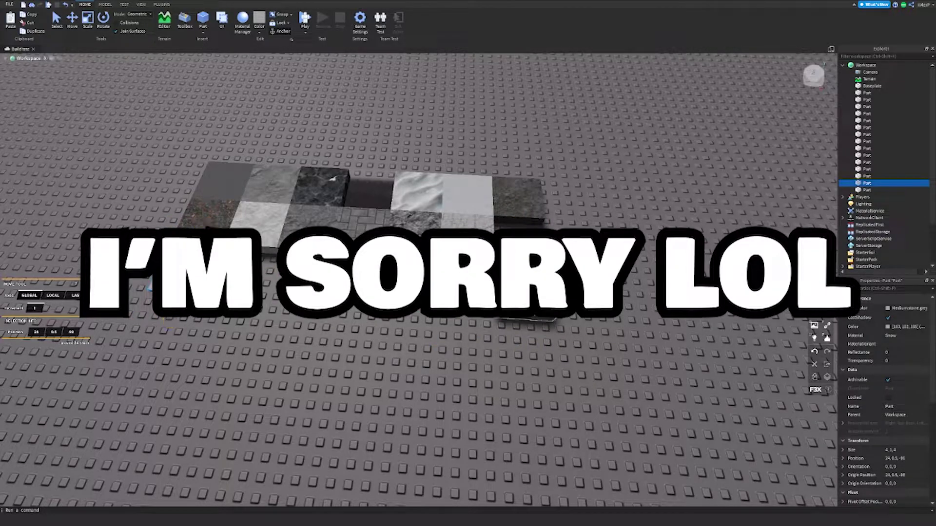
pyautogui.click(530, 261)
pyautogui.moveTo(530, 262); pyautogui.dragTo(526, 222)
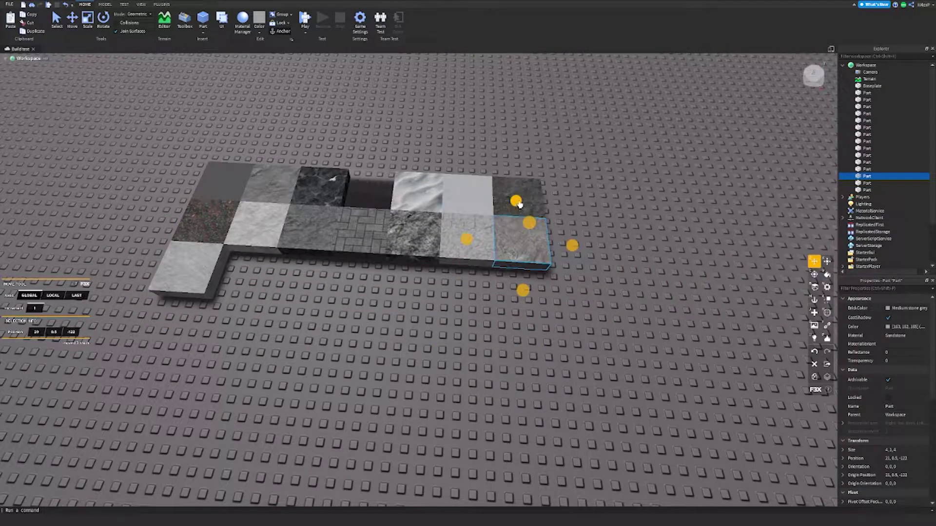
# Check the materials of the second-row parts beside Sandstone, including Salt and Rock, and look over the rearranged grid
pyautogui.click(467, 251)
pyautogui.click(453, 317)
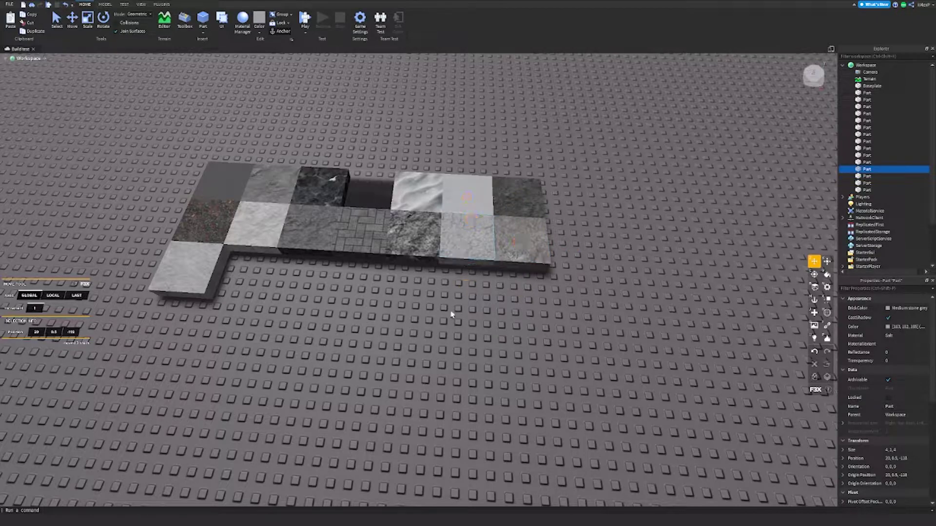
pyautogui.click(516, 264)
pyautogui.click(413, 241)
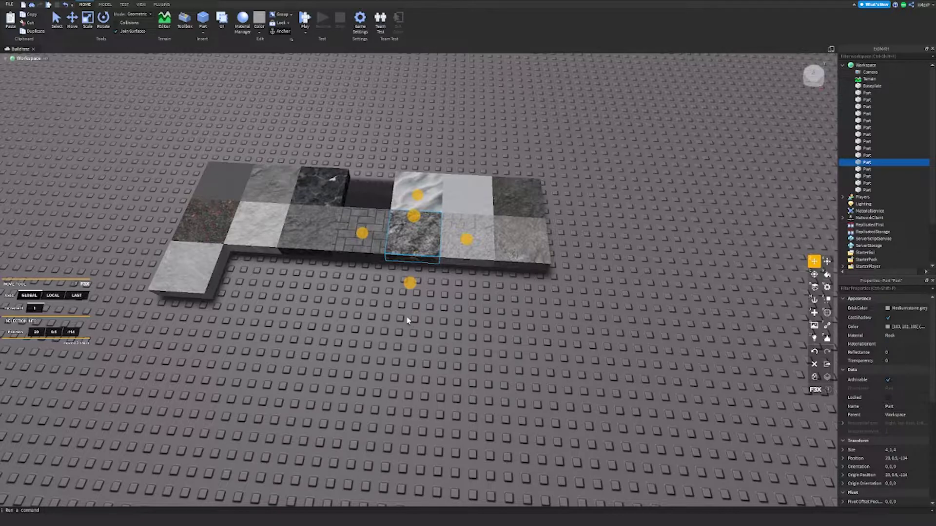
pyautogui.click(390, 323)
pyautogui.scroll(-2, 410, 307)
pyautogui.moveTo(96, 153); pyautogui.dragTo(249, 89)
pyautogui.moveTo(335, 366); pyautogui.dragTo(338, 366, button='right')
pyautogui.scroll(10, 339, 366)
pyautogui.moveTo(373, 333); pyautogui.dragTo(369, 330, button='right')
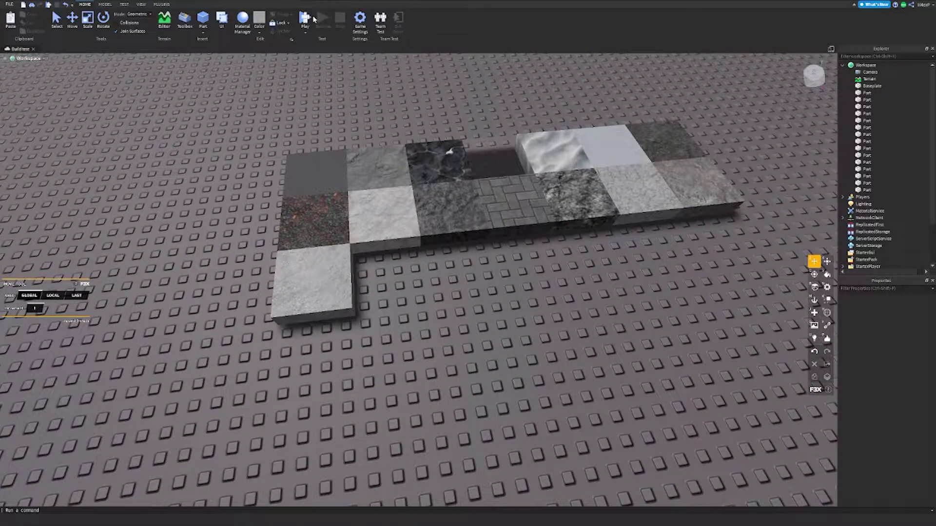
# Start a playtest and walk the character over to the material parts
pyautogui.click(312, 19)
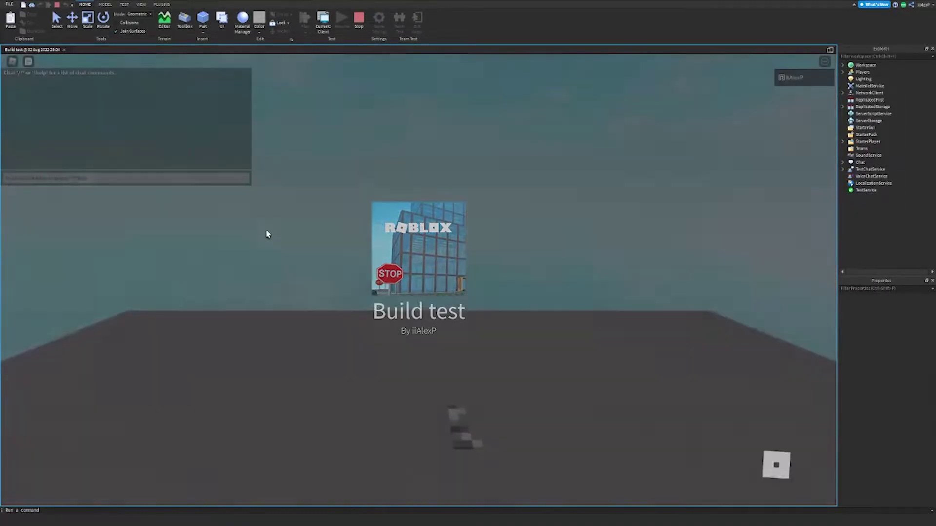
pyautogui.press('w')
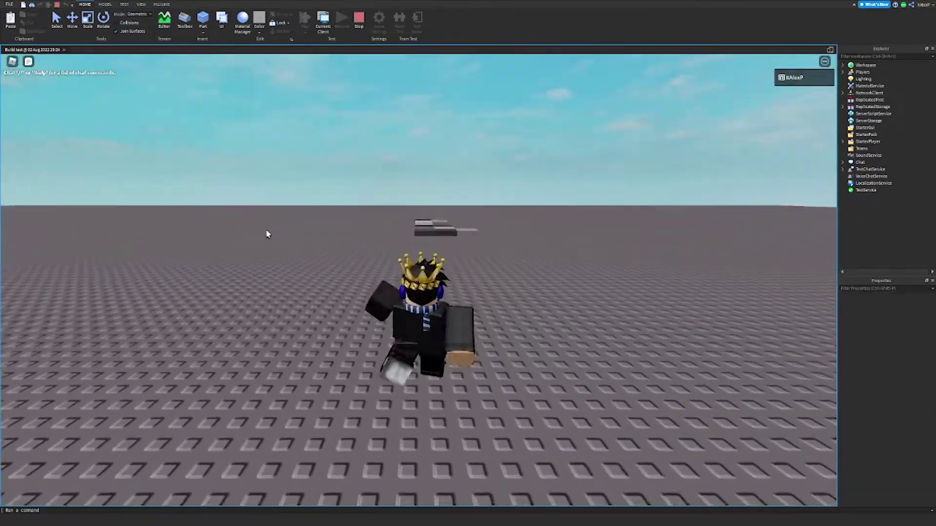
pyautogui.press('d')
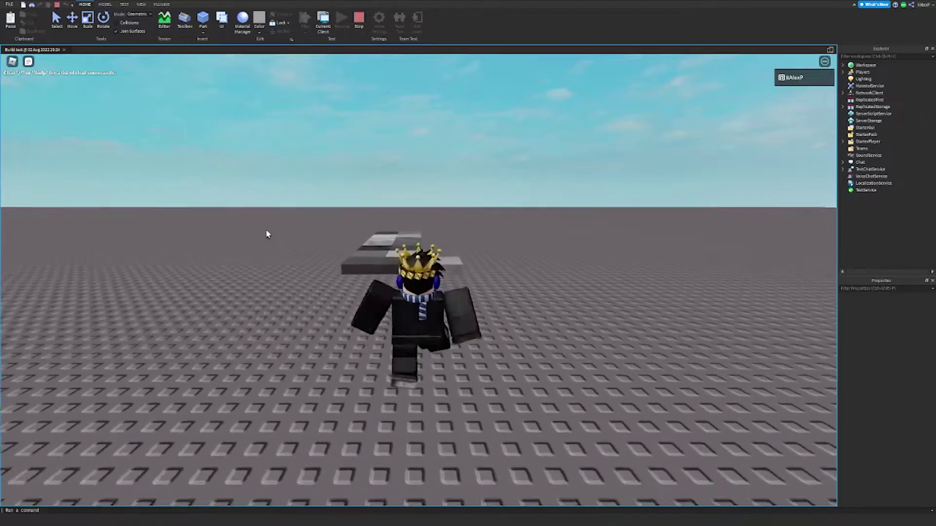
pyautogui.press('d')
pyautogui.moveTo(556, 314); pyautogui.dragTo(557, 319, button='right')
pyautogui.press('w')
# Inspect the material textures in first person and from a distance, and stop the playtest
pyautogui.scroll(10, 557, 319)
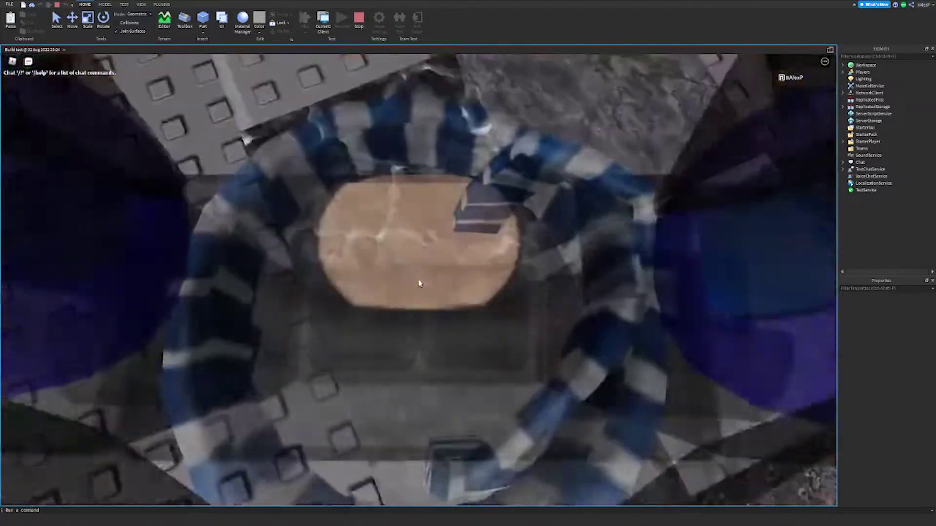
pyautogui.press('d')
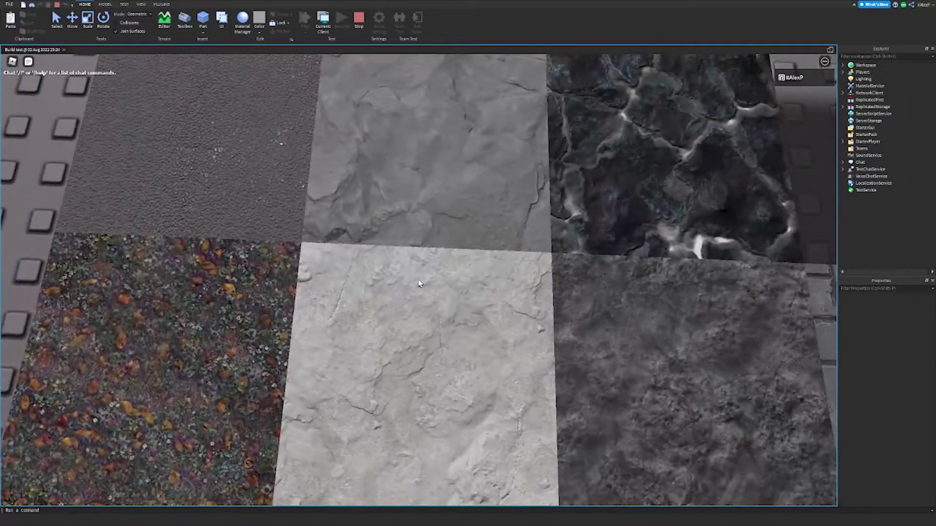
pyautogui.press('s')
pyautogui.moveTo(419, 283); pyautogui.dragTo(441, 267, button='right')
pyautogui.scroll(-10, 419, 283)
pyautogui.scroll(5, 441, 267)
pyautogui.scroll(-4, 428, 279)
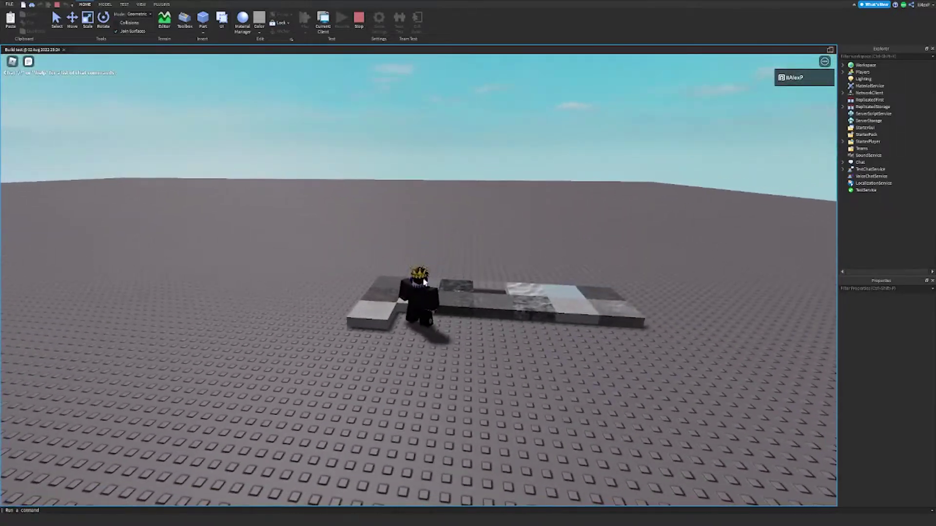
pyautogui.click(365, 20)
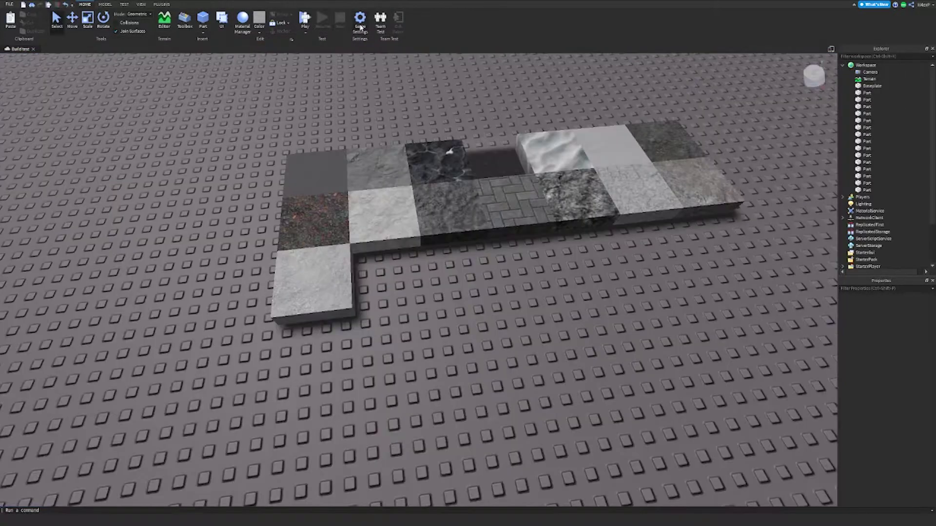
# Examine the material parts in the edit view from both ends of the grid, close up and from afar
pyautogui.press('w')
pyautogui.moveTo(360, 170); pyautogui.dragTo(360, 171, button='right')
pyautogui.press('s')
pyautogui.press('w')
pyautogui.press('s')
pyautogui.moveTo(449, 168); pyautogui.dragTo(449, 175, button='right')
pyautogui.press('w')
pyautogui.scroll(3, 448, 174)
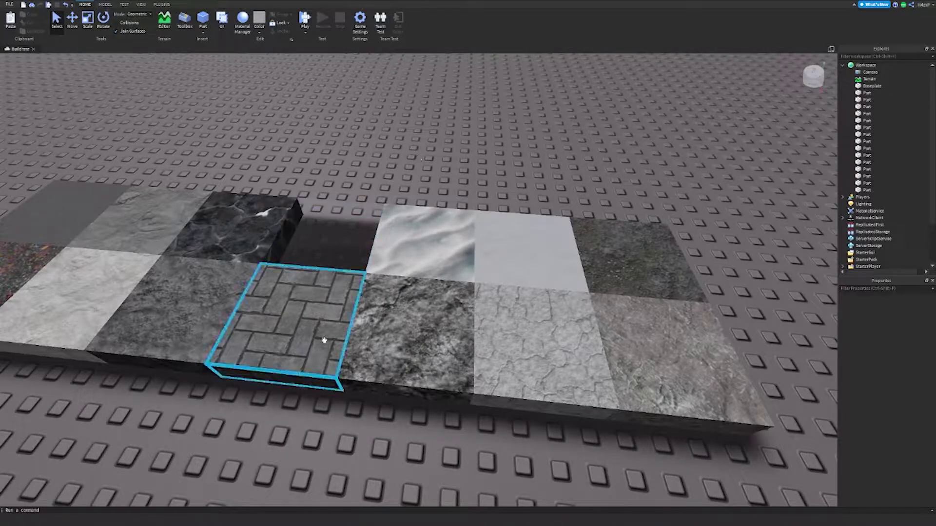
pyautogui.press('a')
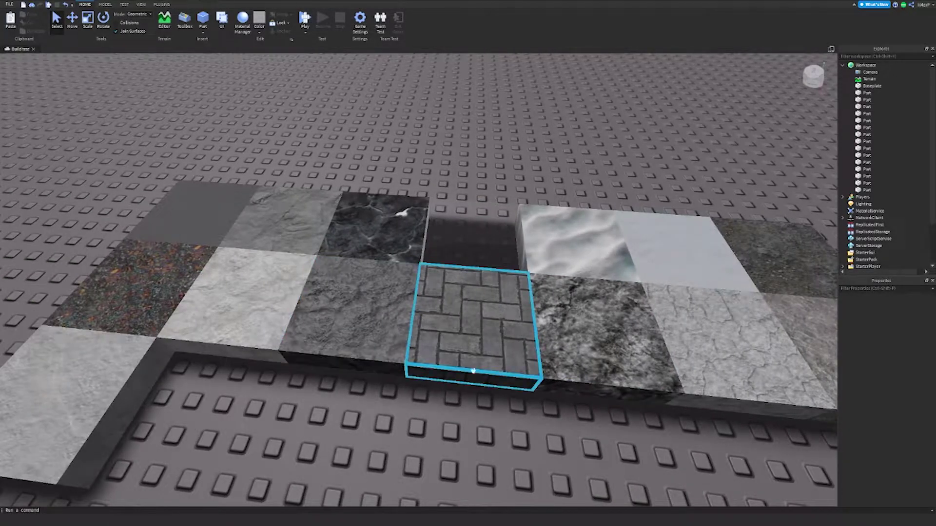
pyautogui.moveTo(376, 408); pyautogui.dragTo(444, 258, button='right')
pyautogui.press('a')
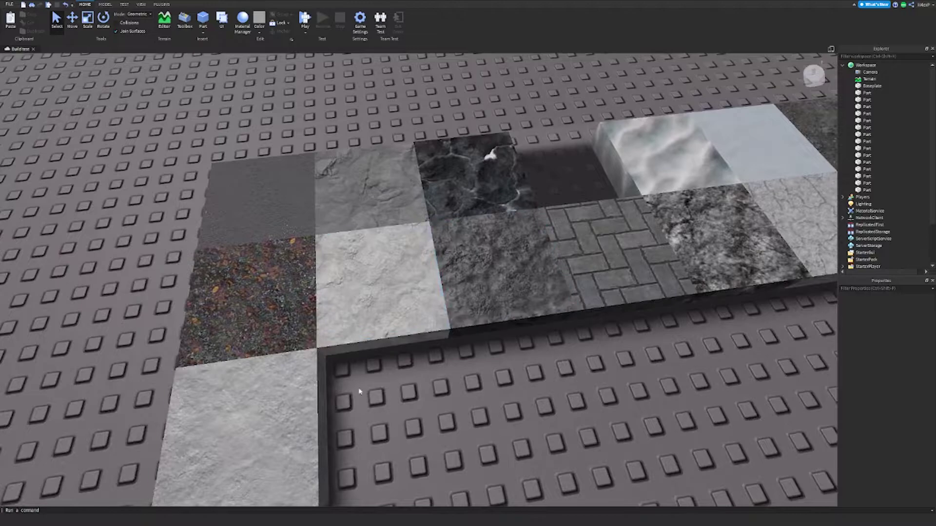
pyautogui.scroll(-5, 346, 389)
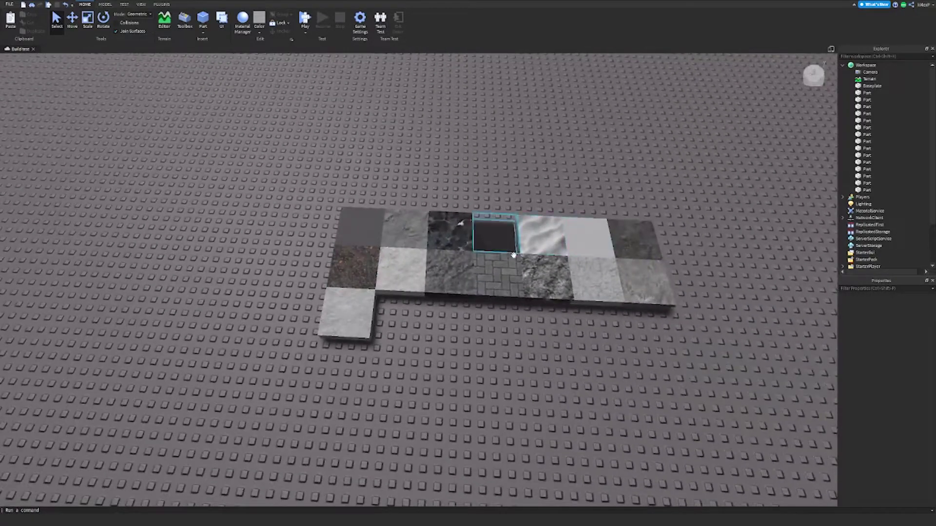
pyautogui.scroll(5, 540, 314)
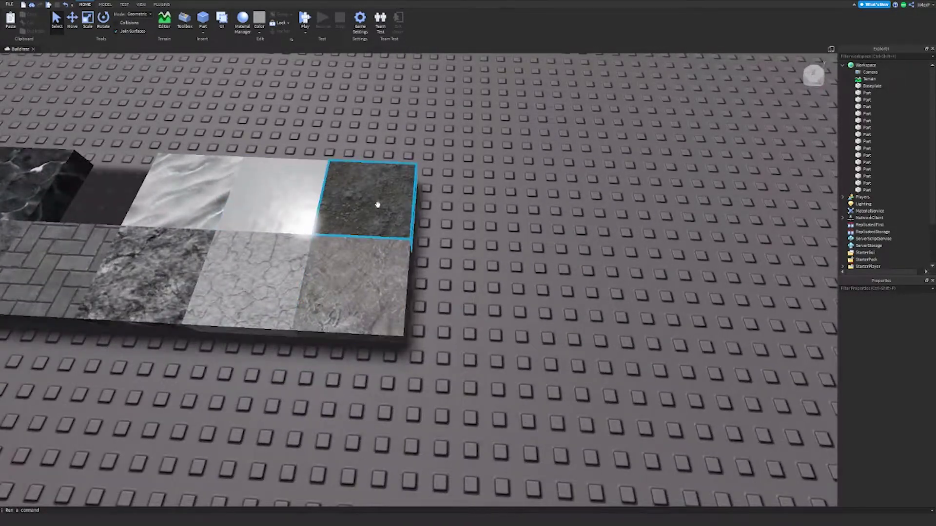
# Examine the Ground and Salt parts at the far end of the grid, close up and from a distance
pyautogui.scroll(8, 378, 206)
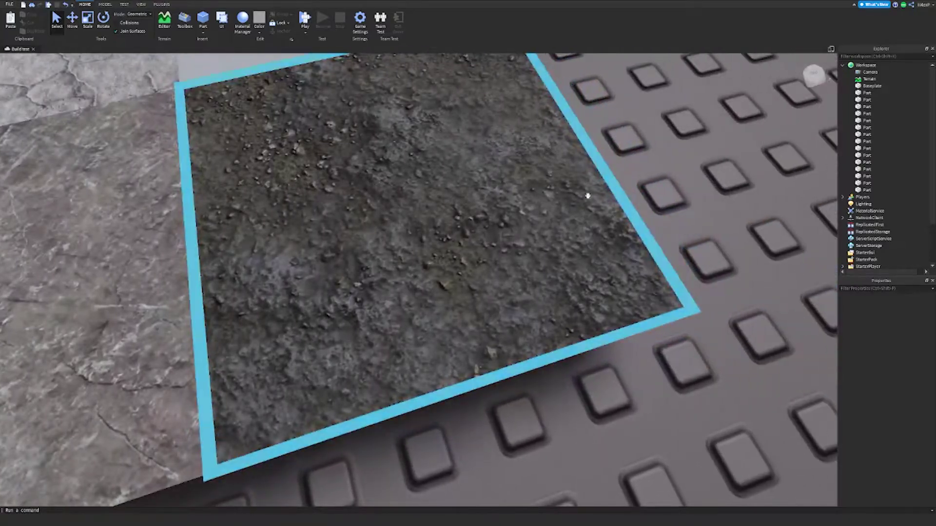
pyautogui.scroll(-10, 588, 195)
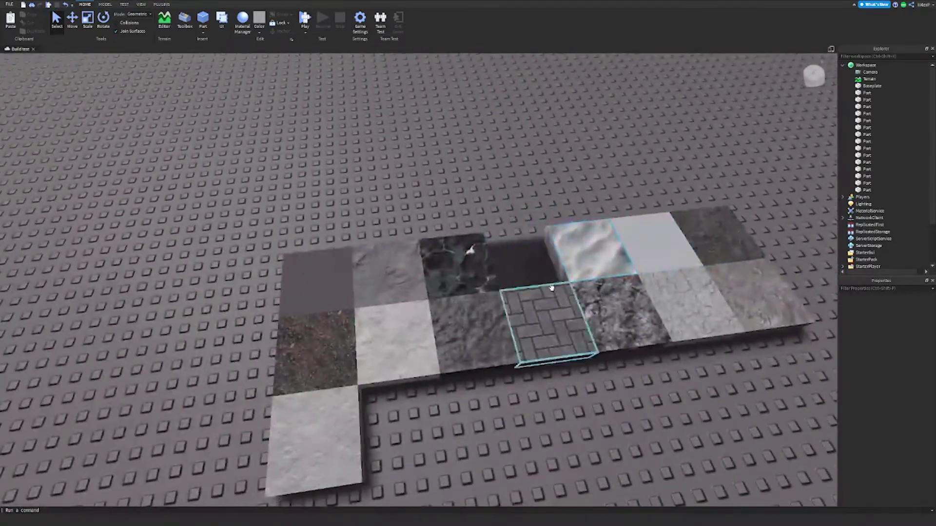
pyautogui.click(328, 359)
pyautogui.press('d')
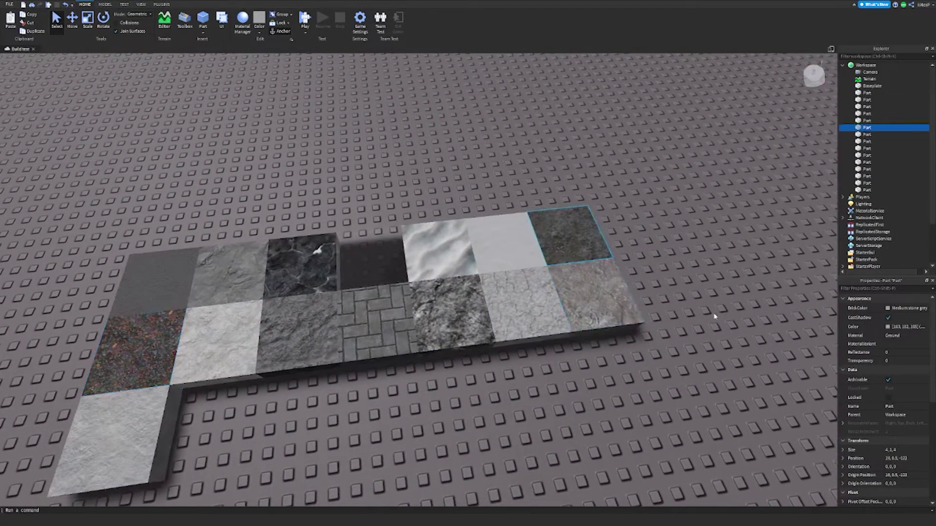
pyautogui.click(728, 232)
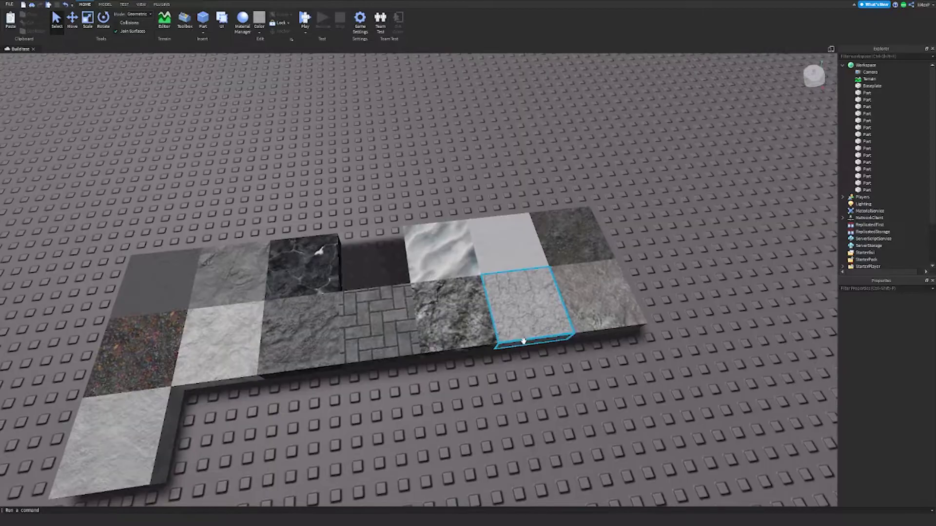
pyautogui.scroll(10, 528, 344)
pyautogui.click(545, 308)
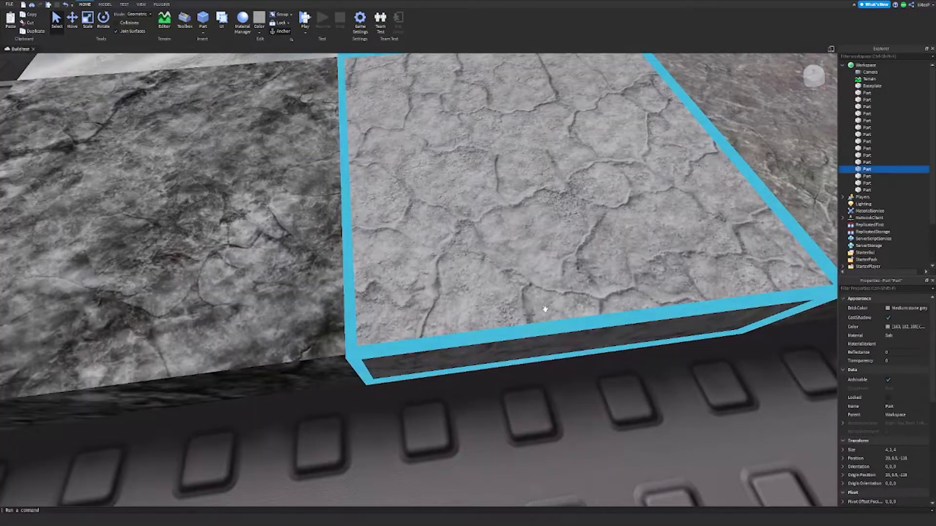
pyautogui.scroll(-10, 545, 310)
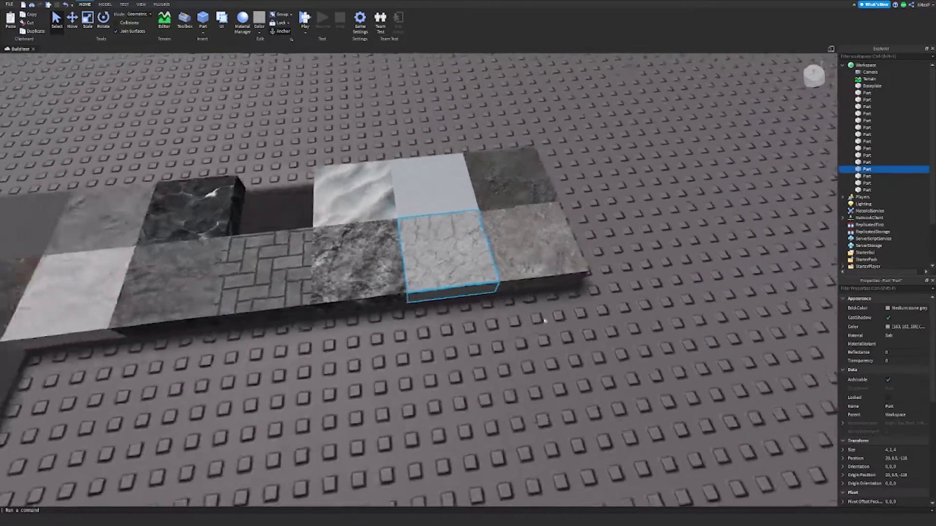
pyautogui.click(546, 313)
# Create a normal part on the baseplate beside the grid with the Building Tools by F3X plugin
pyautogui.click(159, 6)
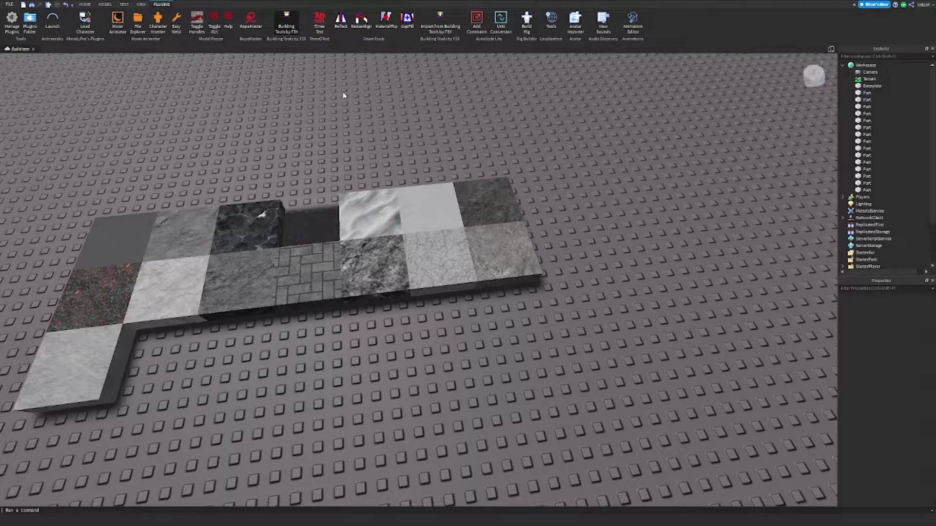
pyautogui.click(288, 23)
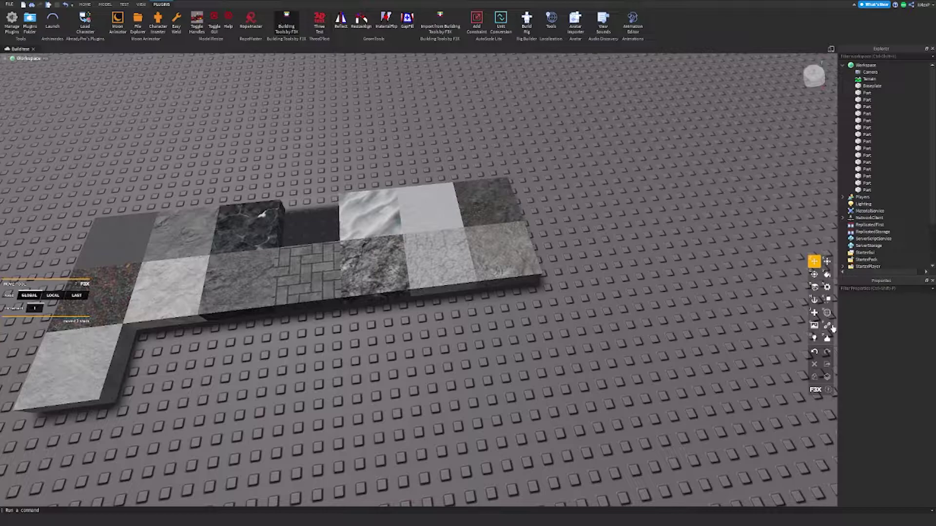
pyautogui.click(814, 314)
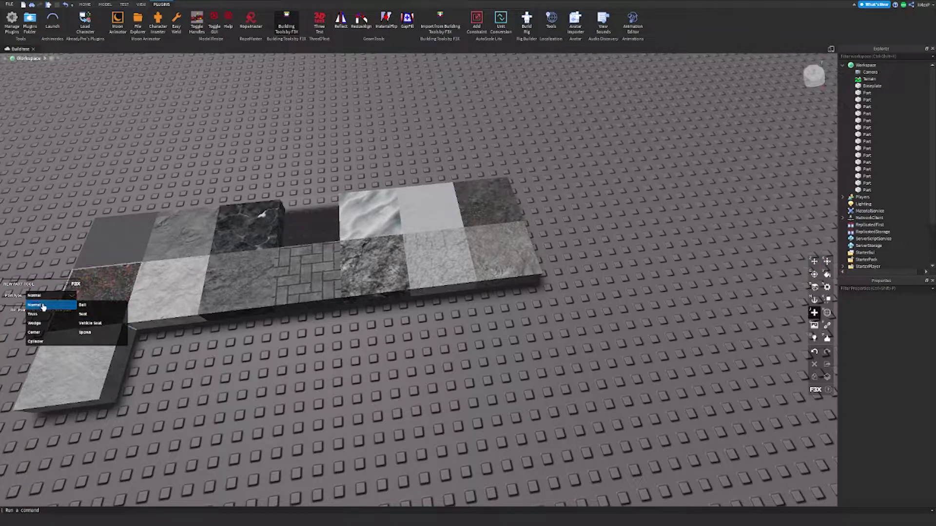
pyautogui.click(669, 243)
# Set the new part's material to ForceField with the F3X material tool
pyautogui.click(826, 289)
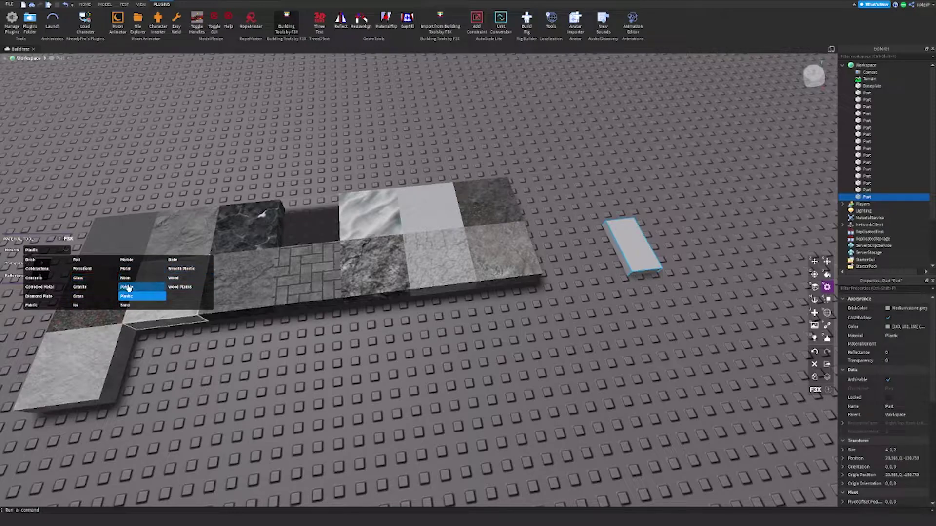
pyautogui.click(92, 271)
pyautogui.moveTo(678, 232); pyautogui.dragTo(680, 232, button='right')
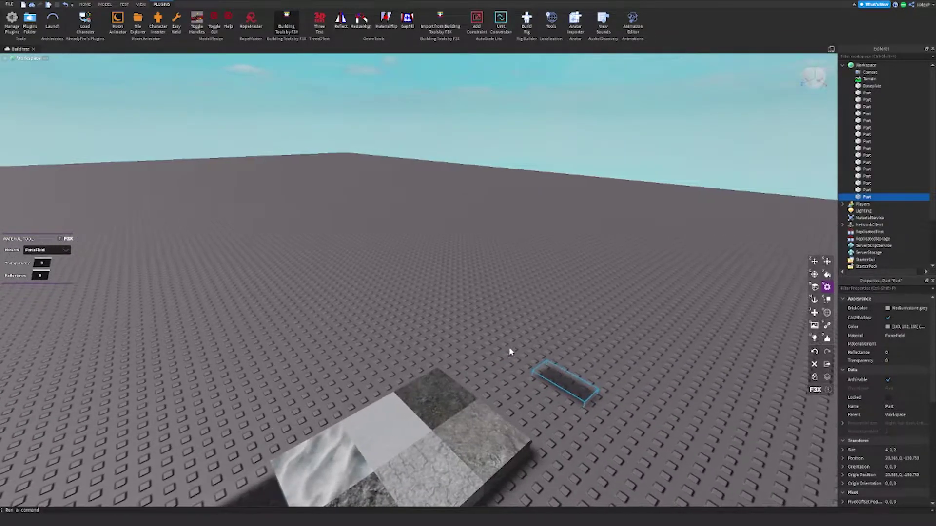
# Raise the ForceField part about 6 studs above the baseplate with the F3X move tool
pyautogui.press('z')
pyautogui.moveTo(556, 358); pyautogui.dragTo(593, 259)
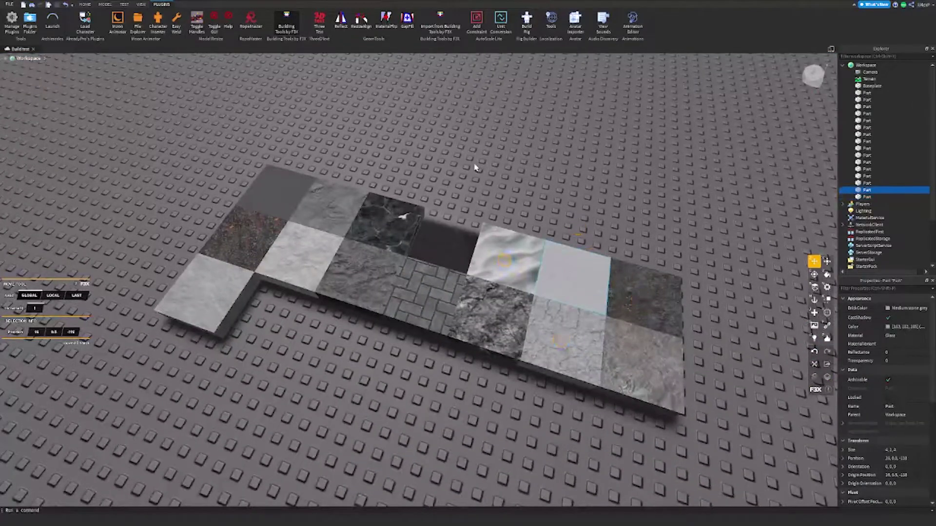
pyautogui.click(476, 167)
pyautogui.moveTo(476, 167); pyautogui.dragTo(564, 194, button='right')
# Check which materials the F3X material tool offers for the ForceField part and the Basalt part
pyautogui.click(681, 163)
pyautogui.click(829, 289)
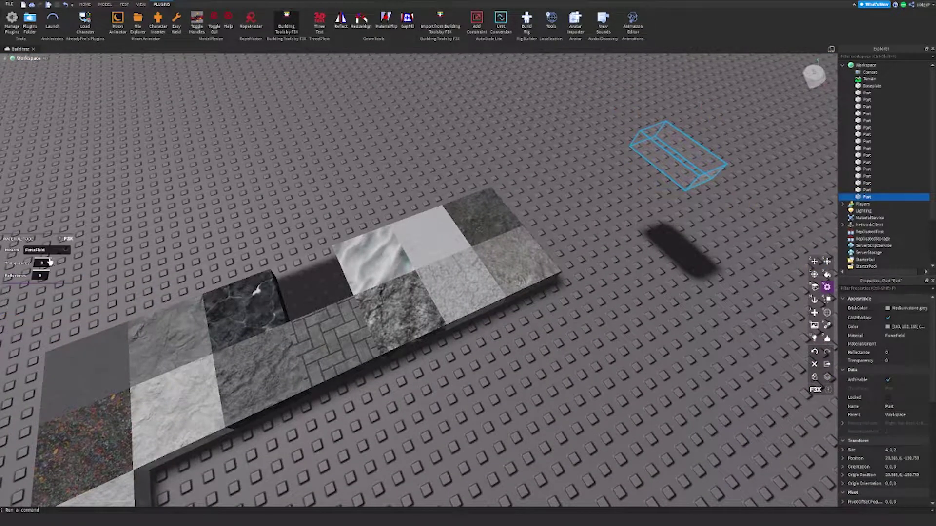
pyautogui.click(50, 251)
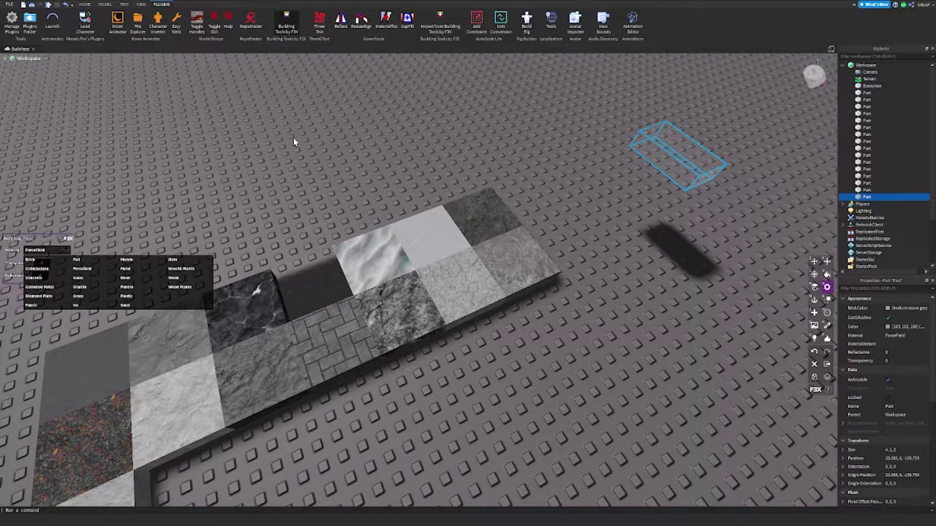
pyautogui.moveTo(294, 146); pyautogui.dragTo(294, 146, button='right')
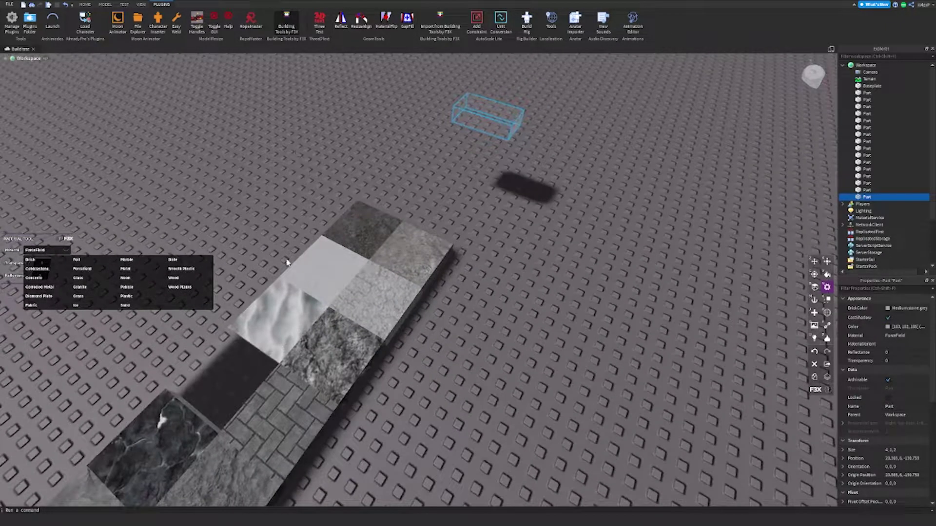
pyautogui.moveTo(289, 295); pyautogui.dragTo(284, 287, button='right')
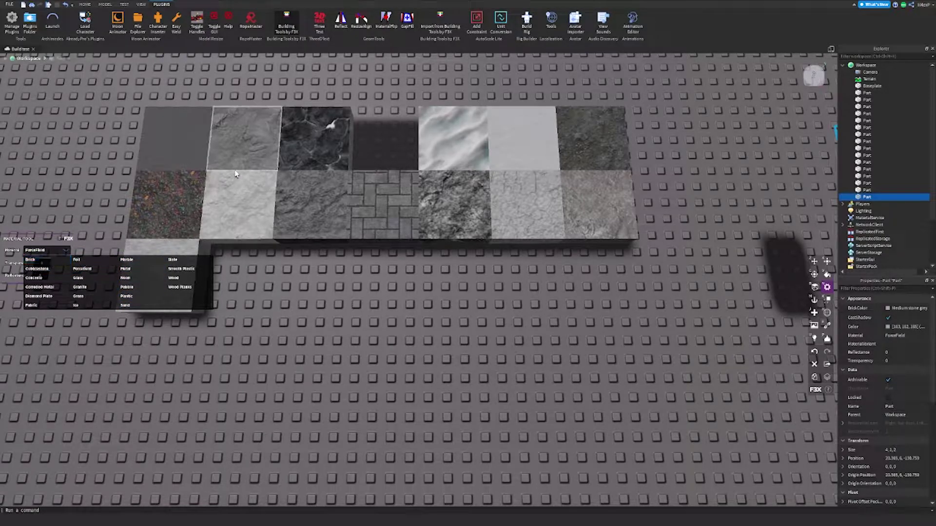
pyautogui.click(281, 139)
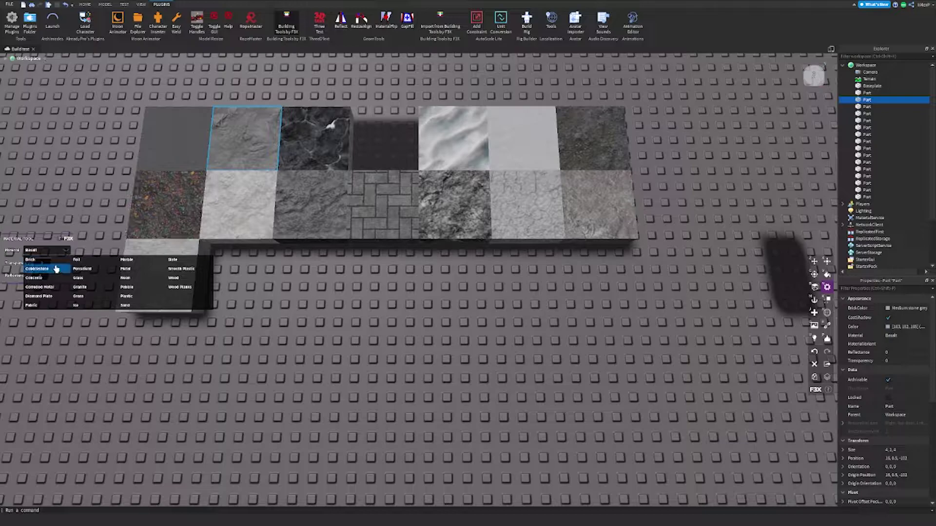
pyautogui.moveTo(494, 269); pyautogui.dragTo(464, 278, button='right')
# Review the F3X material choices for the floating ForceField part once more, and delete that part
pyautogui.press('z')
pyautogui.click(511, 230)
pyautogui.moveTo(517, 234); pyautogui.dragTo(532, 244, button='right')
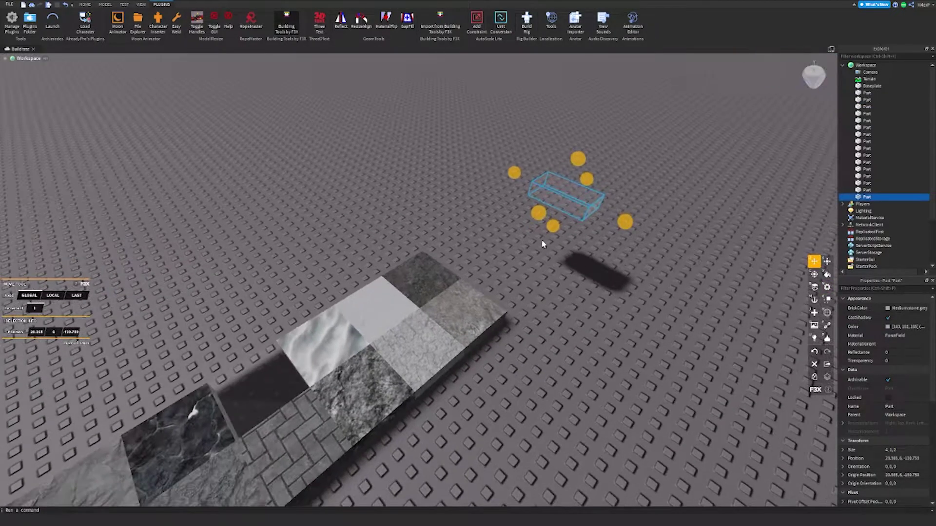
pyautogui.click(828, 287)
pyautogui.moveTo(318, 252); pyautogui.dragTo(352, 246, button='right')
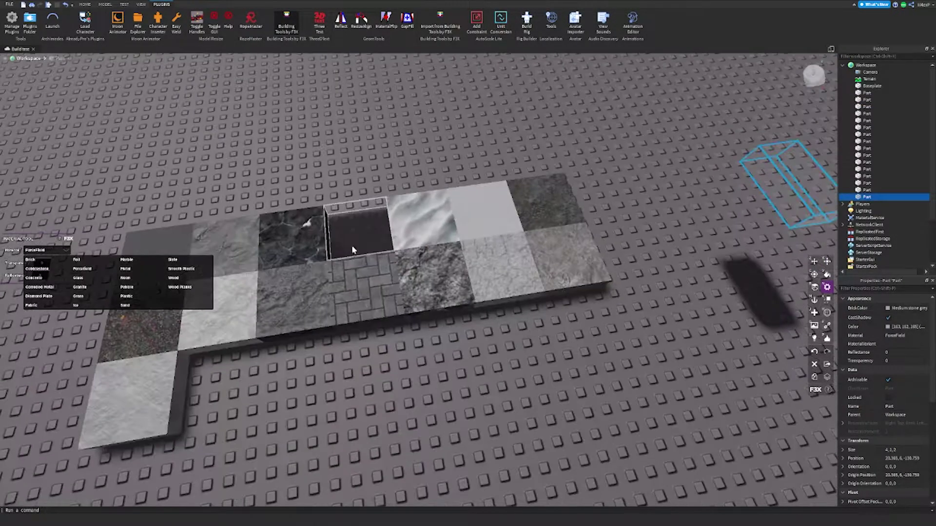
pyautogui.press('z')
pyautogui.press('Delete')
# Check the materials of the see-through part and the Mud part in the grid's properties
pyautogui.click(360, 235)
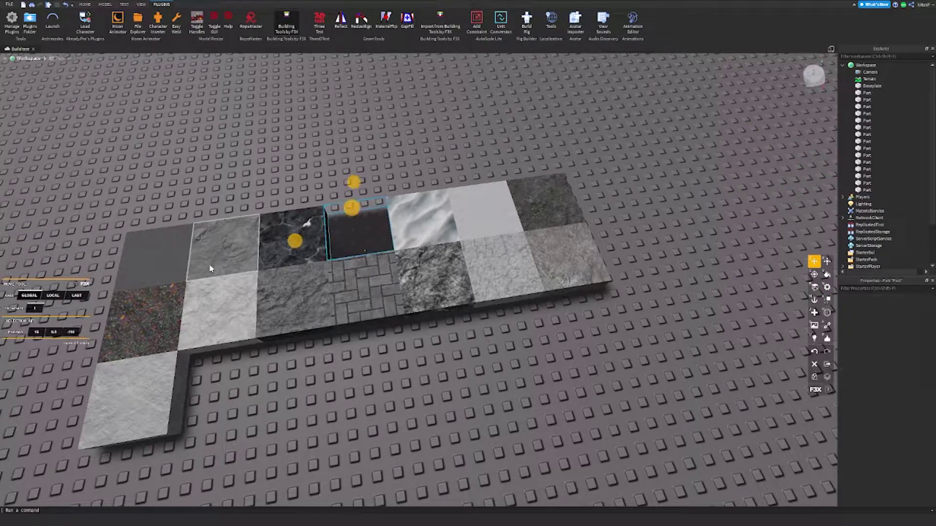
pyautogui.click(314, 273)
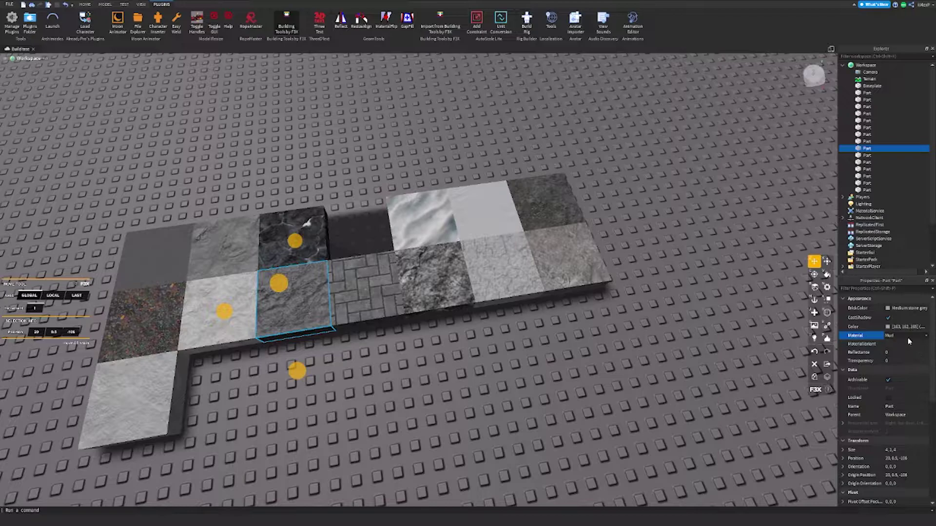
pyautogui.click(472, 174)
pyautogui.moveTo(390, 209); pyautogui.dragTo(341, 280, button='right')
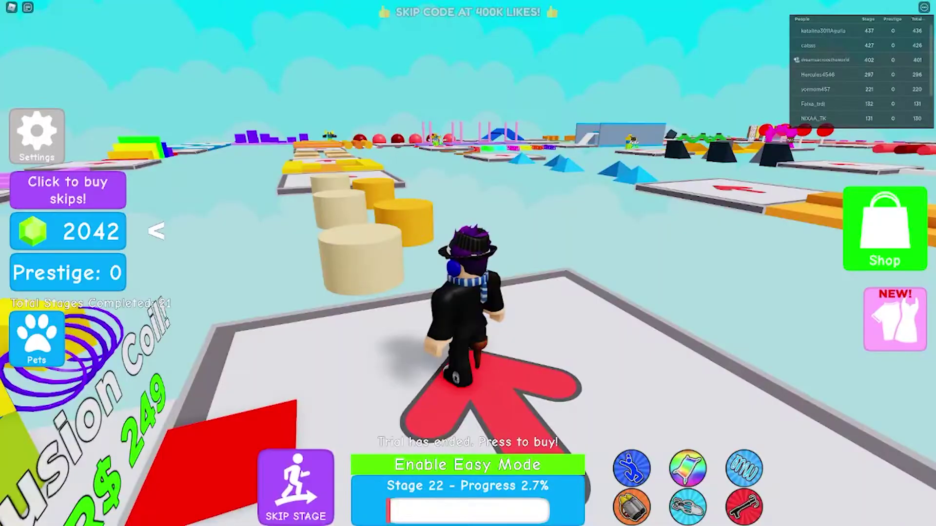
pyautogui.press('w')
pyautogui.press('w')
pyautogui.press('space')
pyautogui.press('space')
pyautogui.press('space')
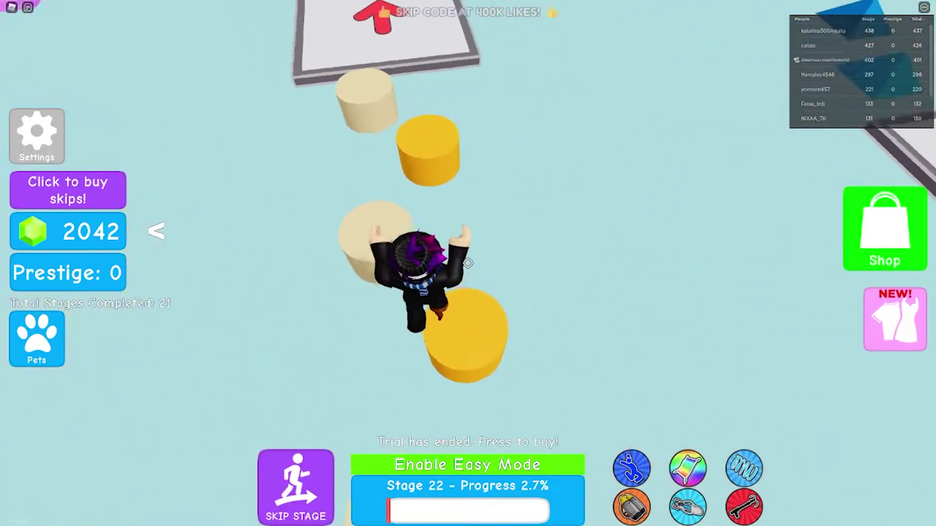
pyautogui.press('w')
pyautogui.press('space')
pyautogui.press('space')
pyautogui.moveTo(450, 268); pyautogui.dragTo(439, 210, button='right')
pyautogui.press('w')
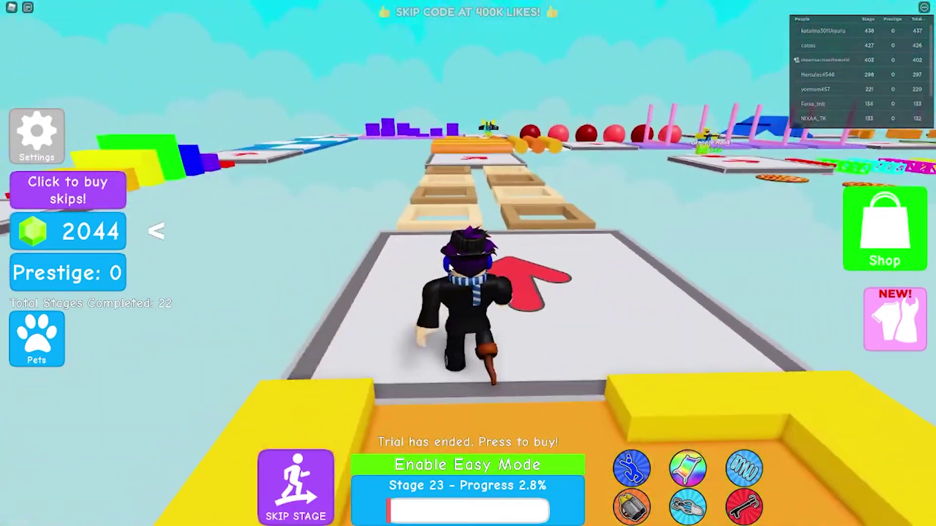
pyautogui.press('w')
pyautogui.moveTo(449, 268); pyautogui.dragTo(449, 322, button='right')
pyautogui.press('space')
pyautogui.press('space')
pyautogui.press('w')
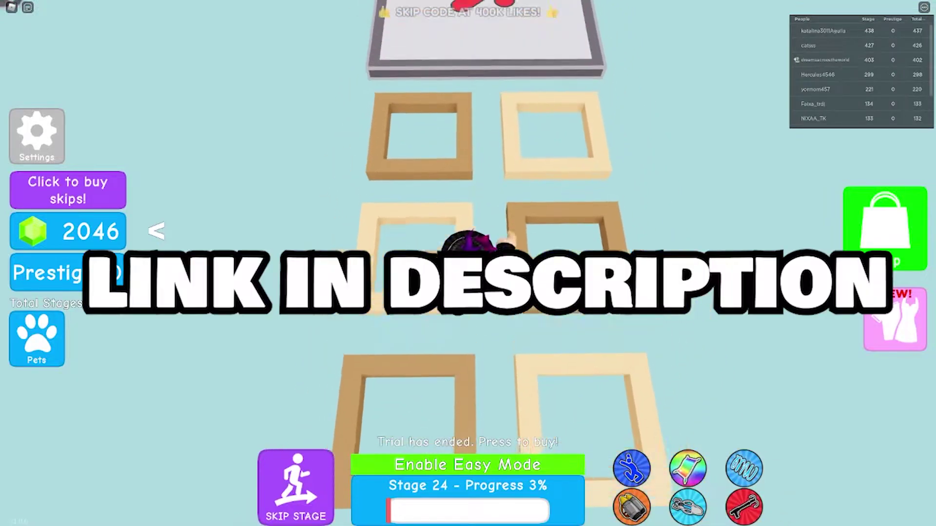
pyautogui.press('w')
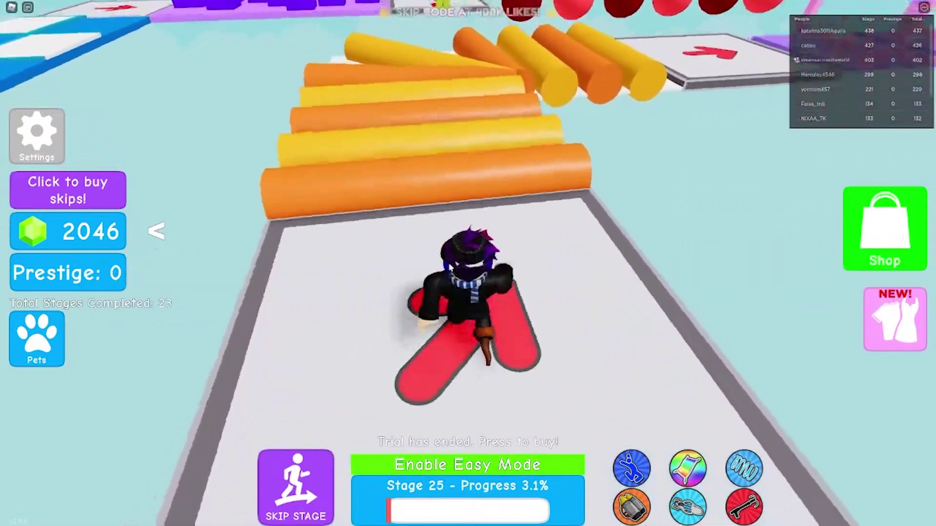
pyautogui.press('w')
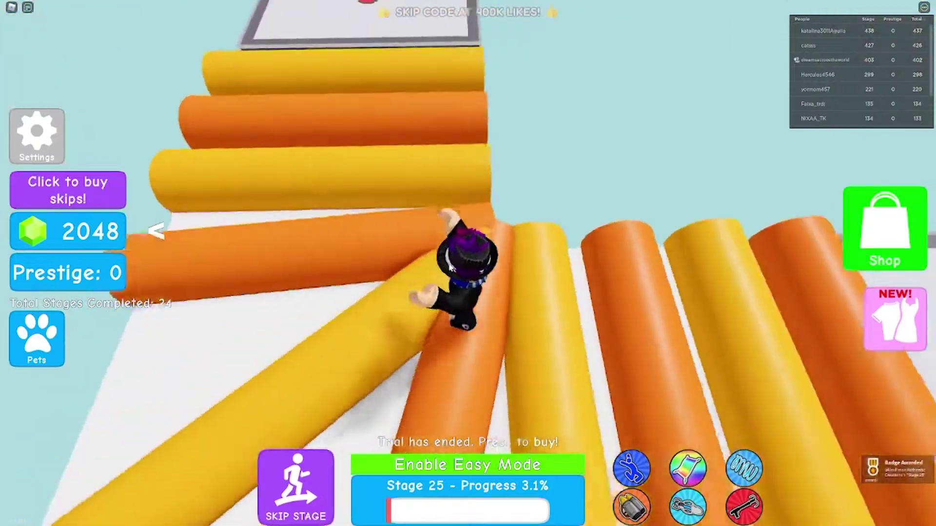
pyautogui.press('w')
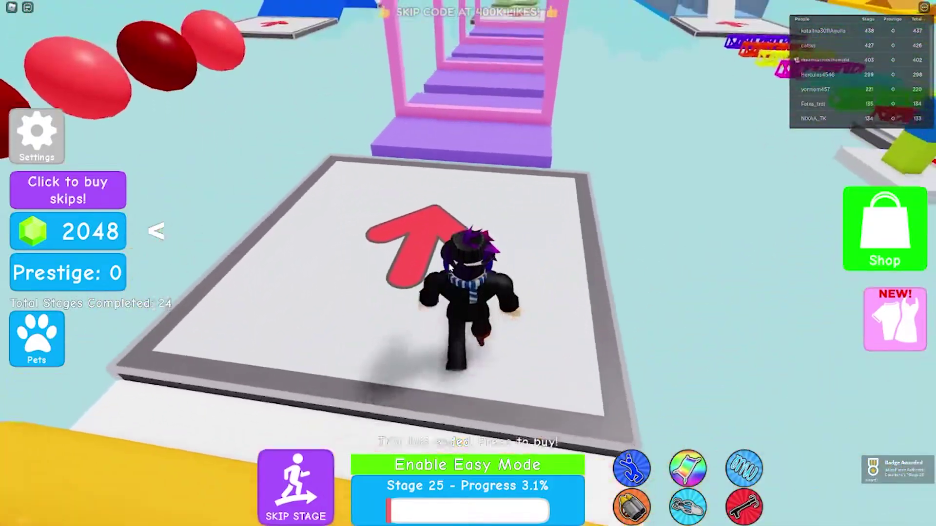
pyautogui.press('w')
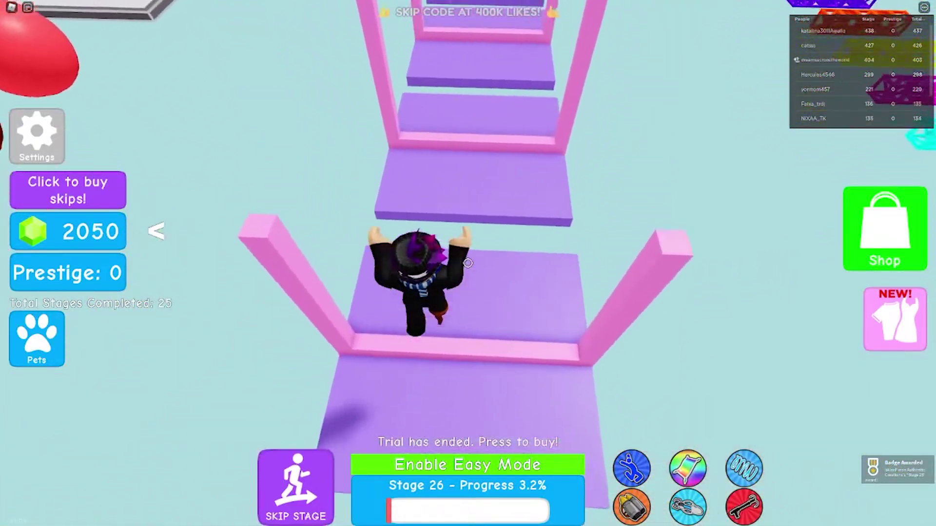
pyautogui.press('w')
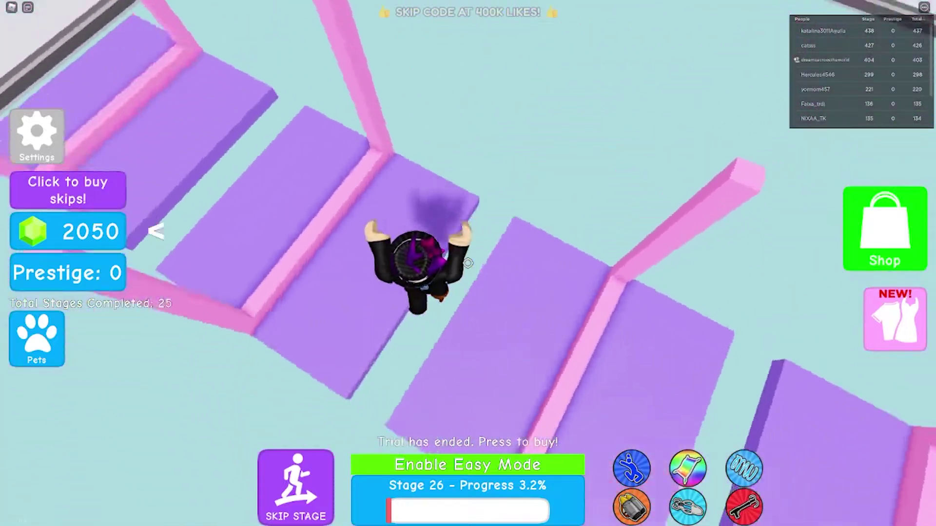
pyautogui.press('w')
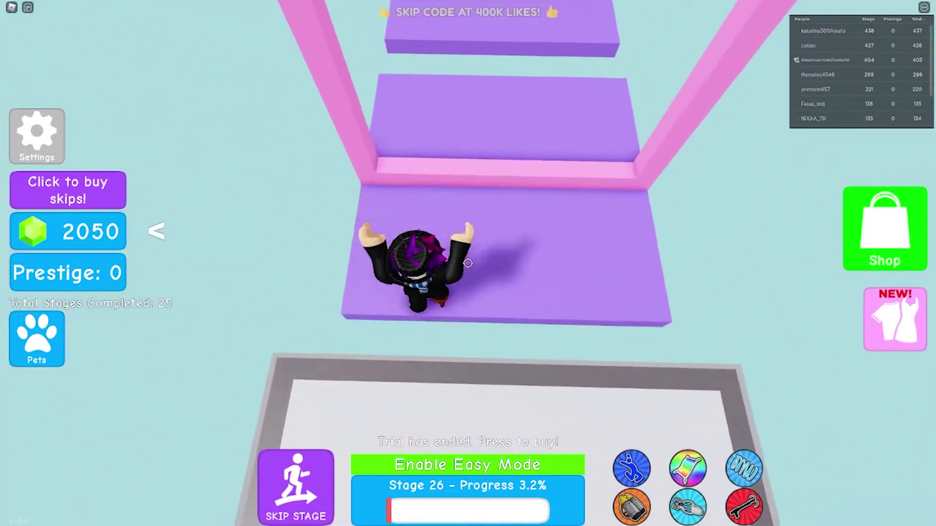
pyautogui.press('w')
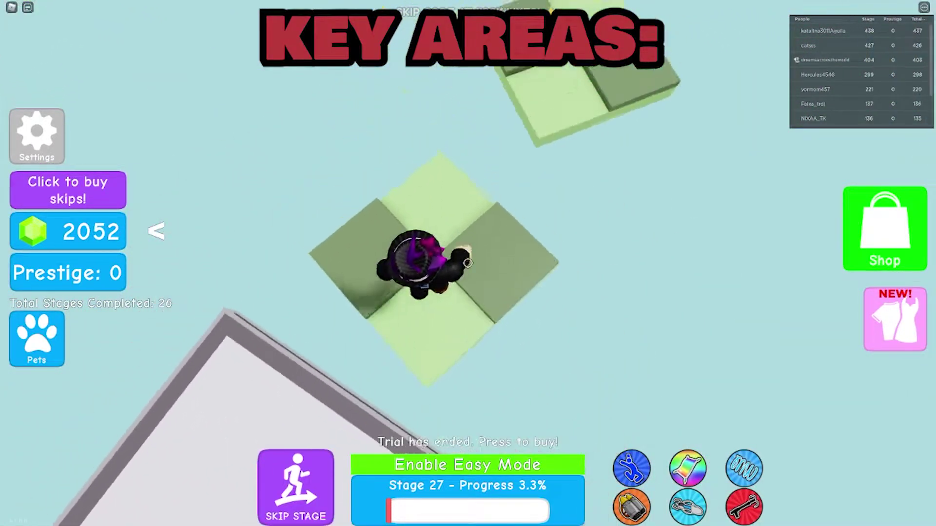
pyautogui.press('w')
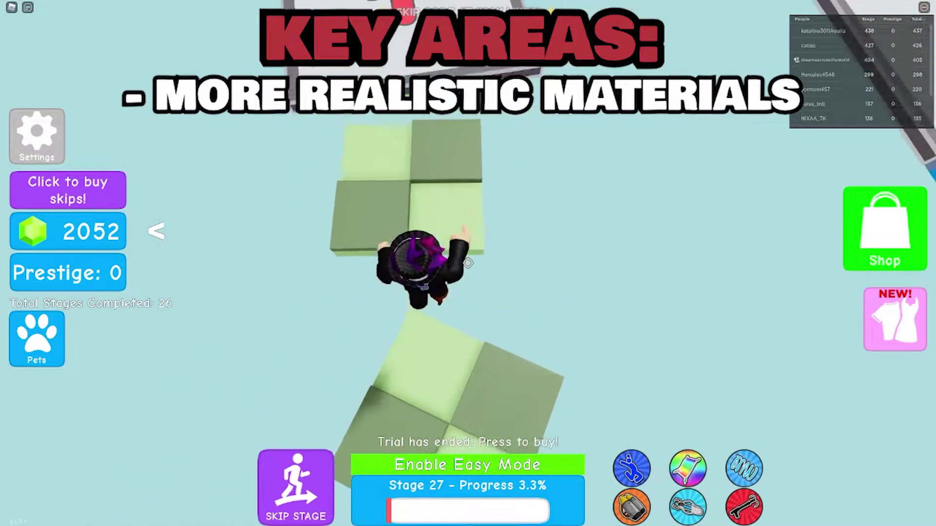
pyautogui.press('w')
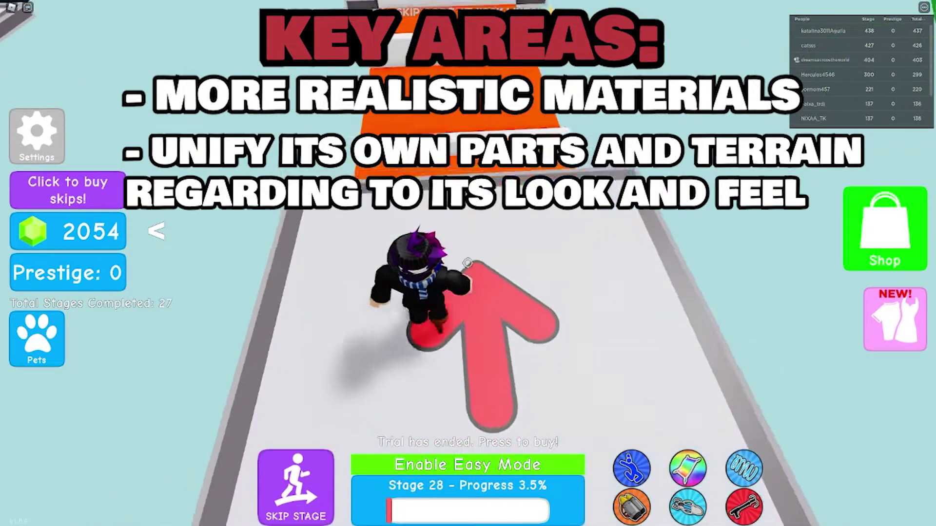
pyautogui.press('w')
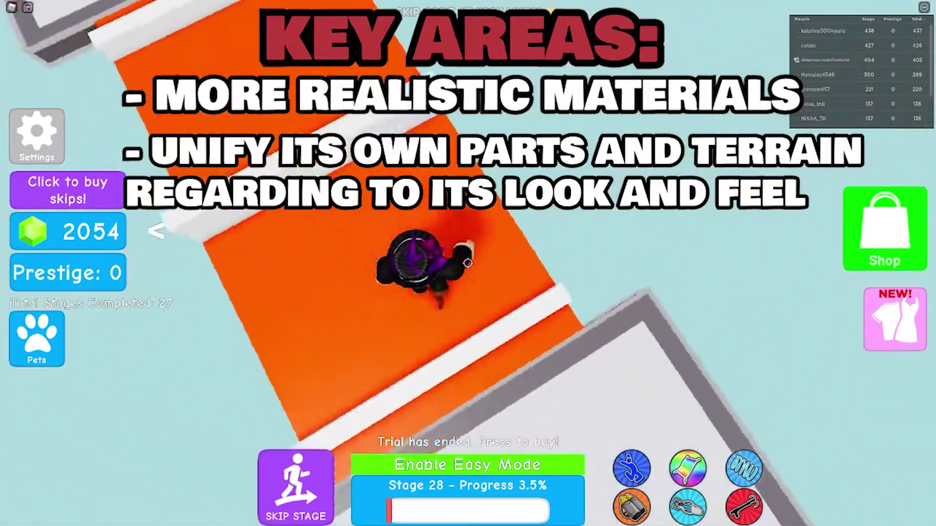
pyautogui.press('w')
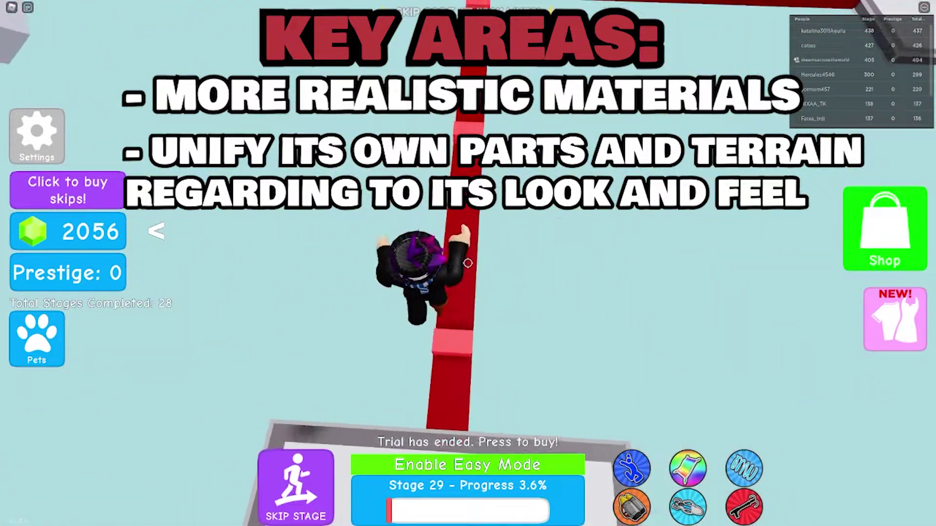
pyautogui.press('w')
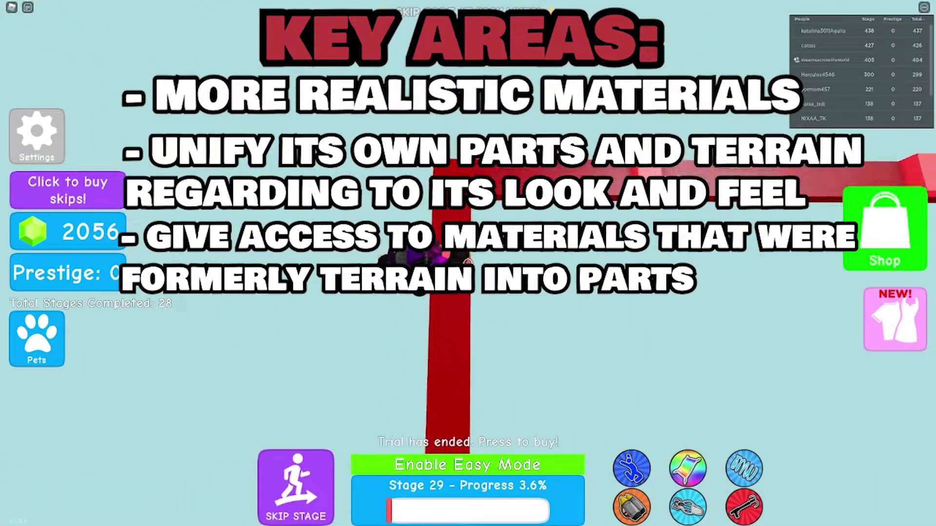
pyautogui.press('w')
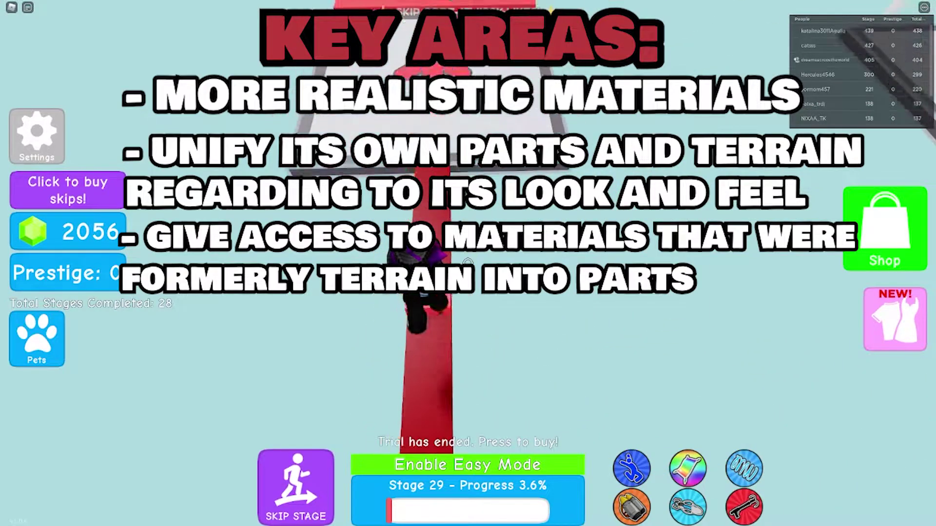
pyautogui.press('w')
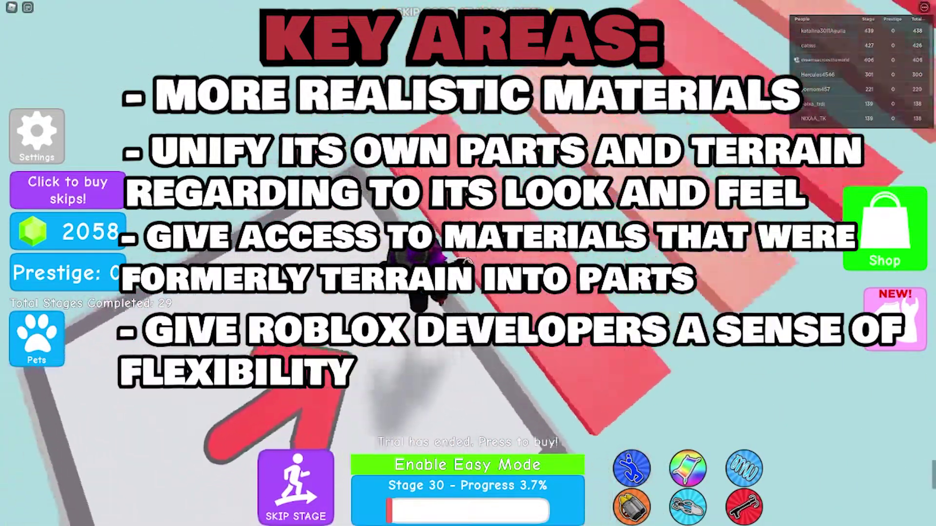
pyautogui.press('w')
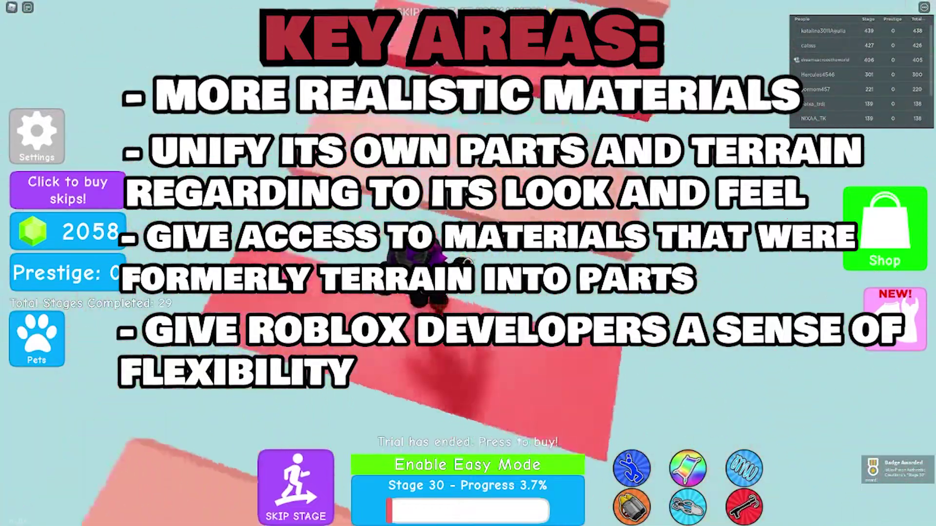
pyautogui.press('w')
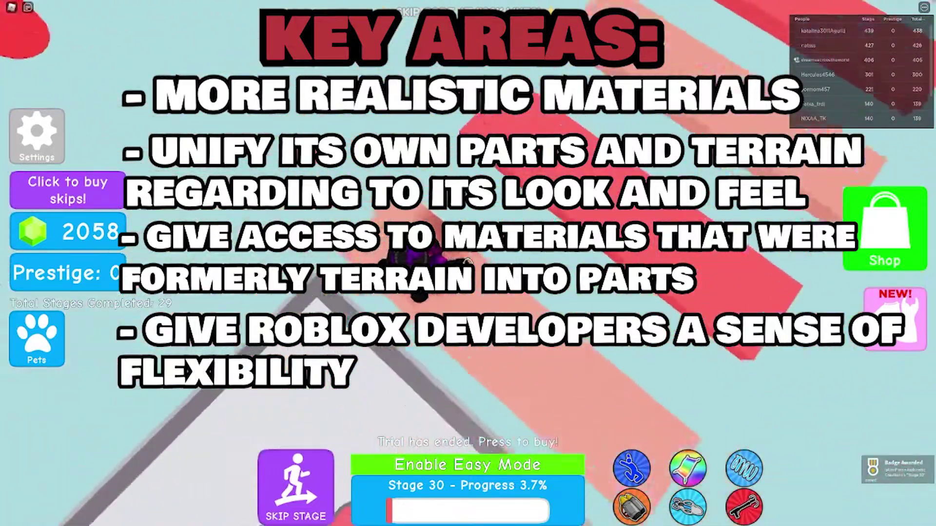
pyautogui.press('w')
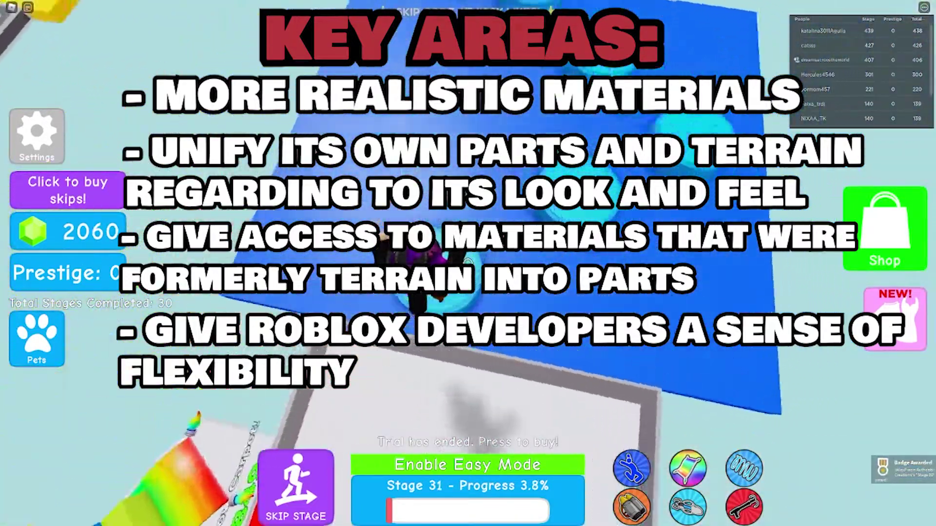
pyautogui.press('w')
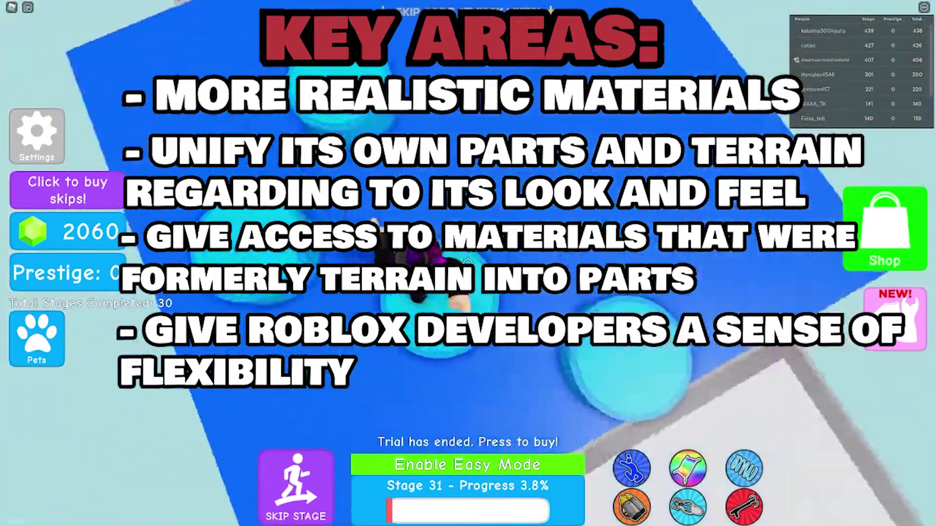
pyautogui.press('w')
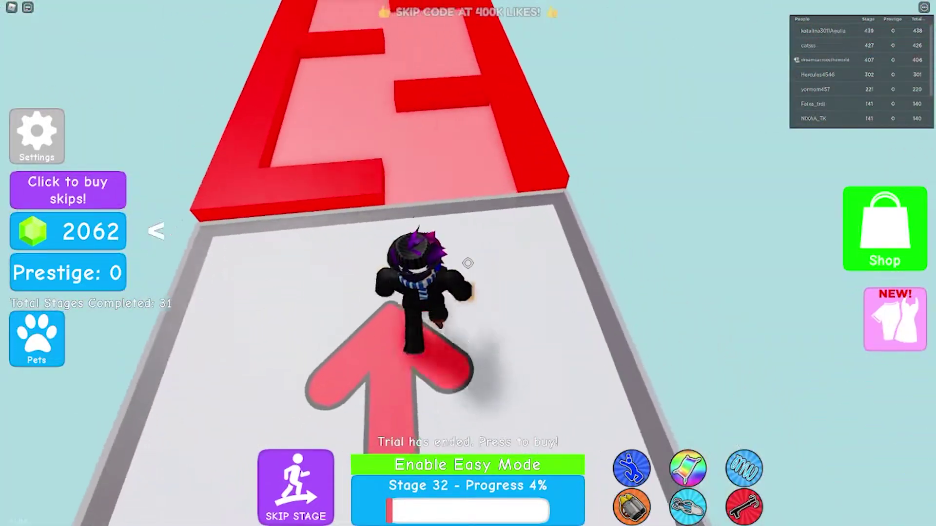
pyautogui.press('w')
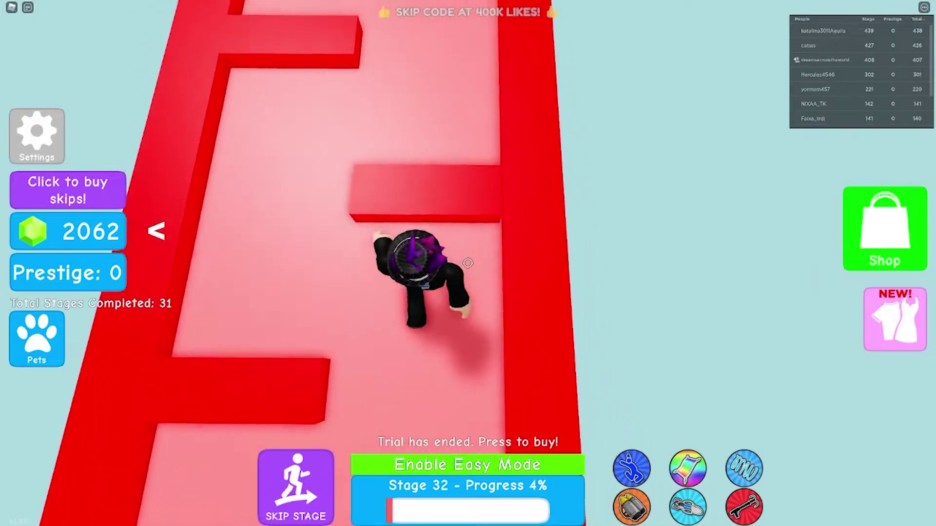
pyautogui.press('w')
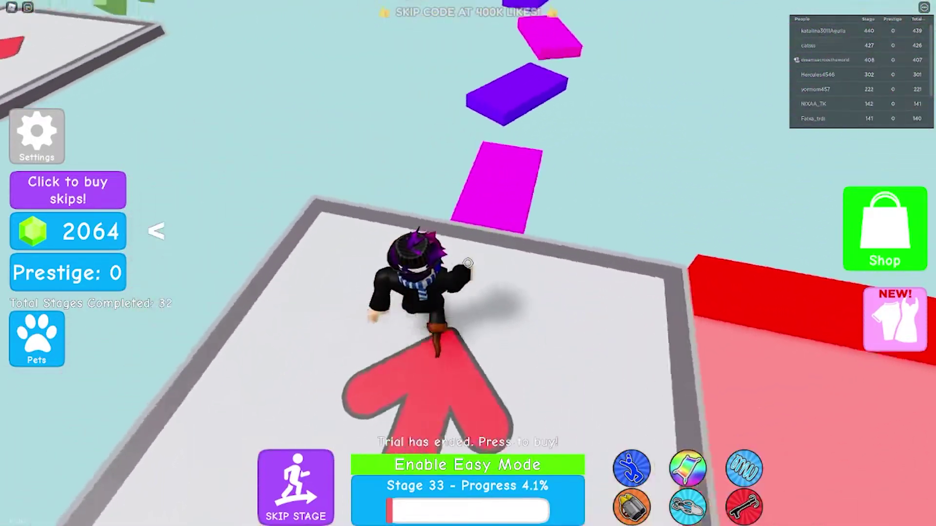
pyautogui.press('w')
pyautogui.press('space')
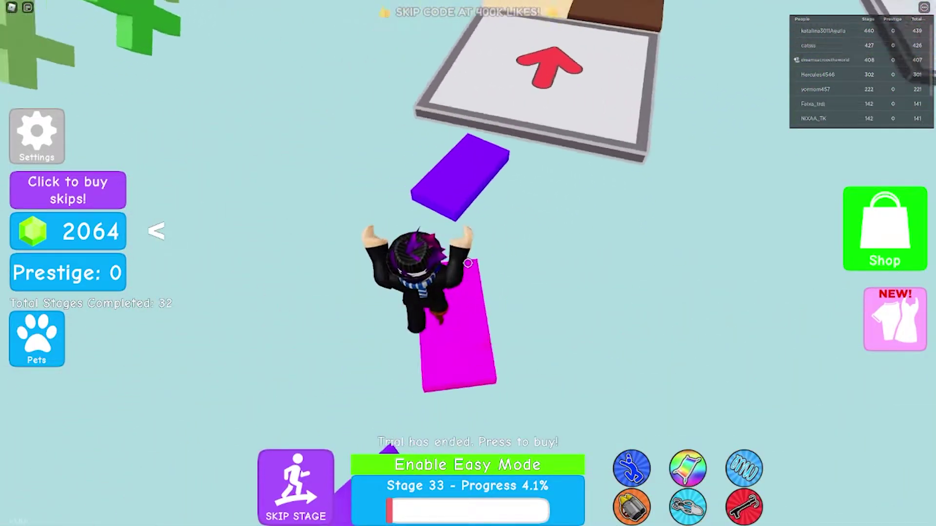
pyautogui.press('space')
pyautogui.press('w')
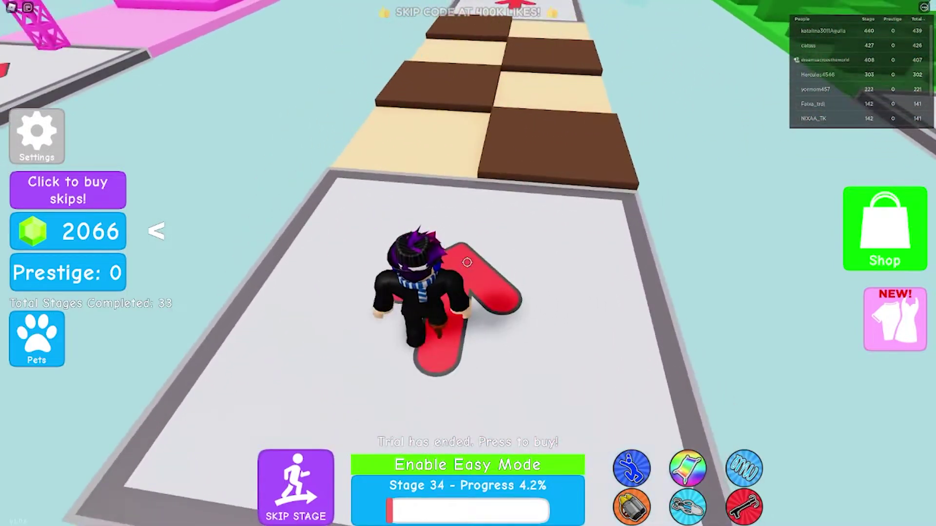
pyautogui.press('w')
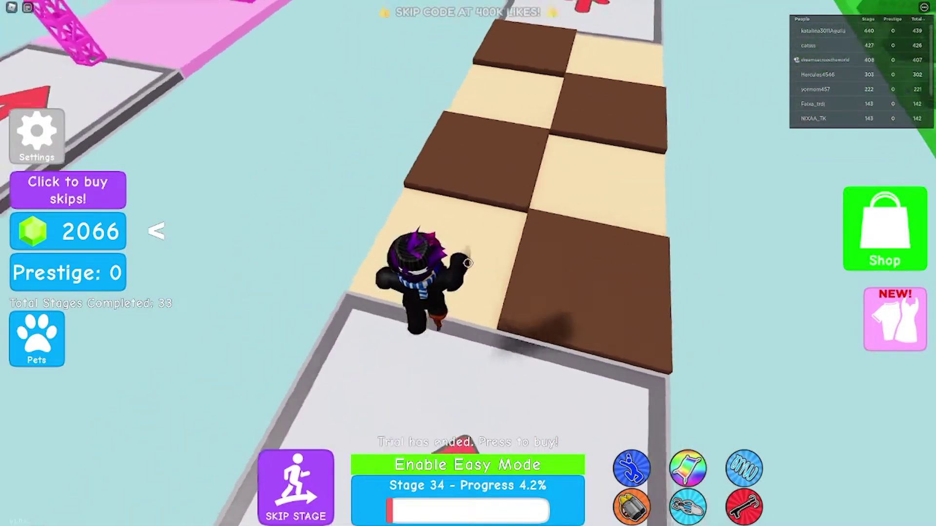
pyautogui.press('w')
pyautogui.press('space')
pyautogui.press('space')
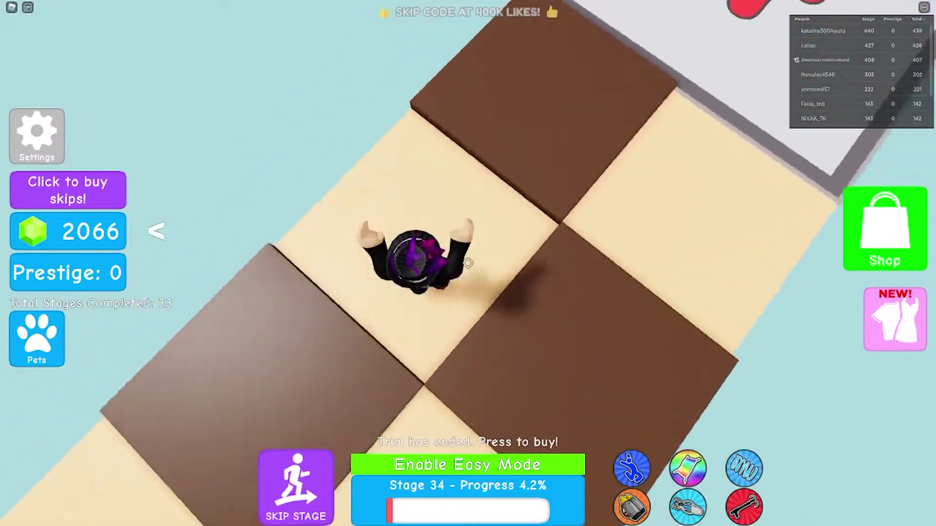
pyautogui.press('w')
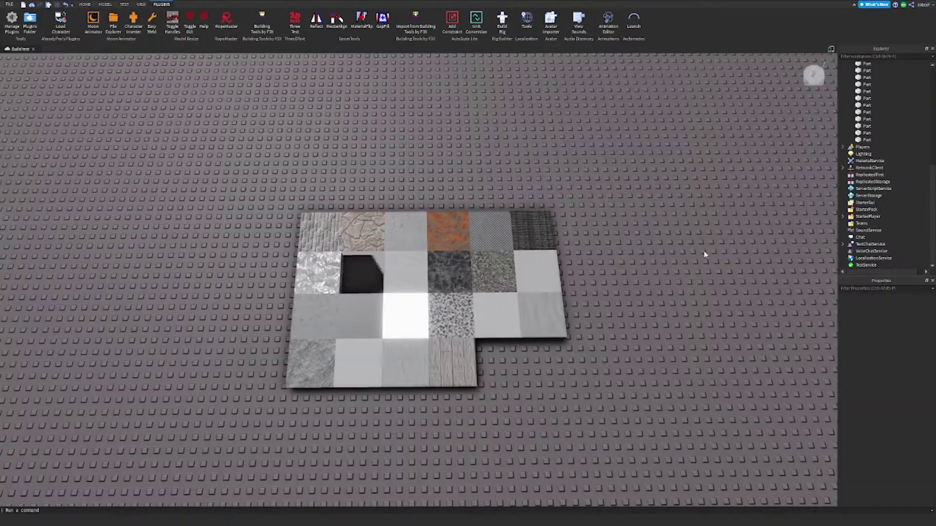
# Select MaterialService in the place's object hierarchy and look through its material overrides
pyautogui.moveTo(704, 254); pyautogui.dragTo(711, 262, button='right')
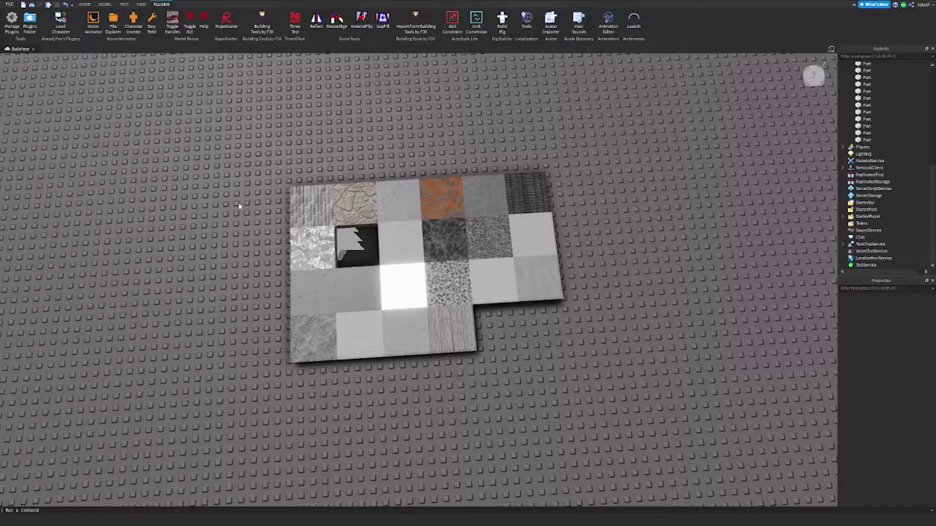
pyautogui.moveTo(237, 139)
pyautogui.mouseDown()
pyautogui.moveTo(672, 370)
pyautogui.moveTo(487, 85)
pyautogui.moveTo(255, 139)
pyautogui.mouseUp()
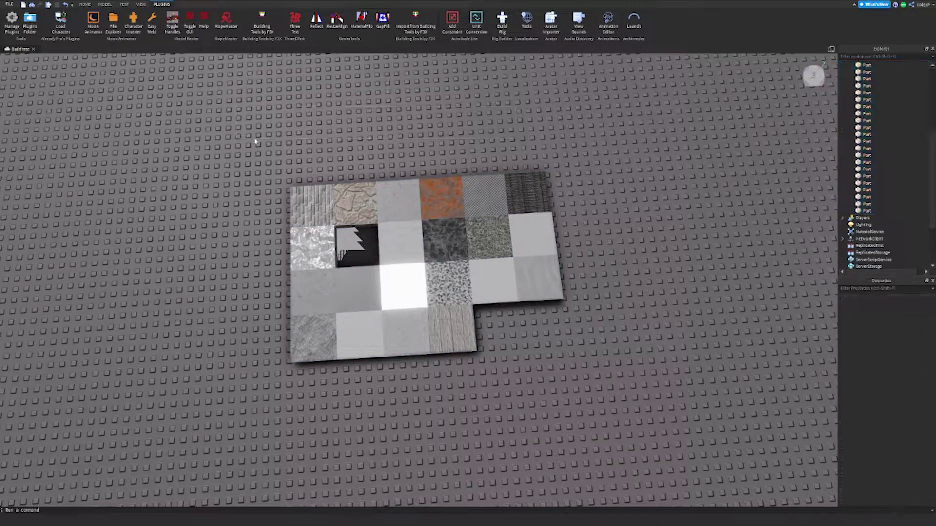
pyautogui.click(85, 4)
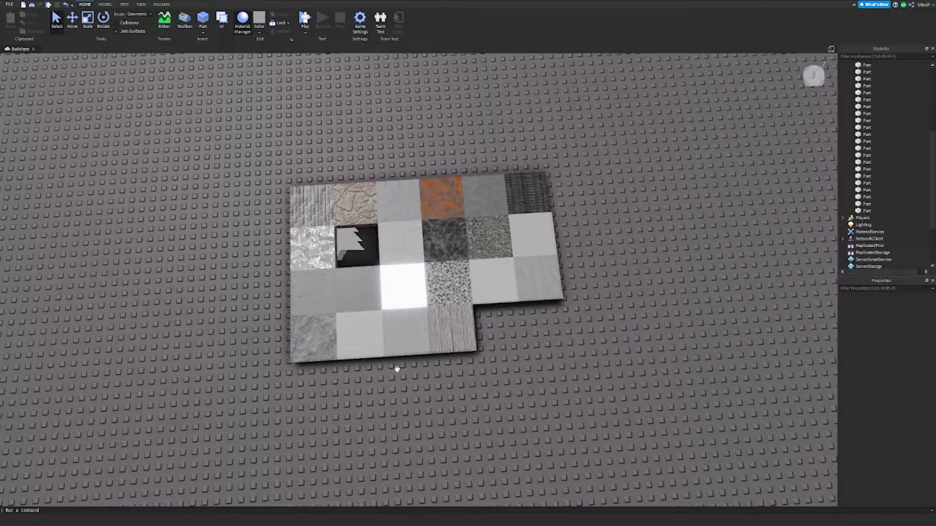
pyautogui.scroll(-3, 920, 244)
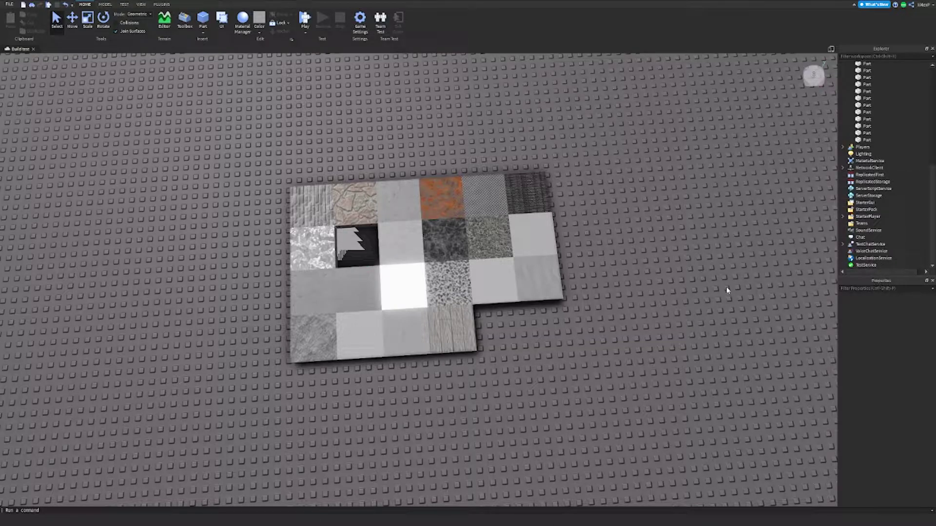
pyautogui.click(868, 161)
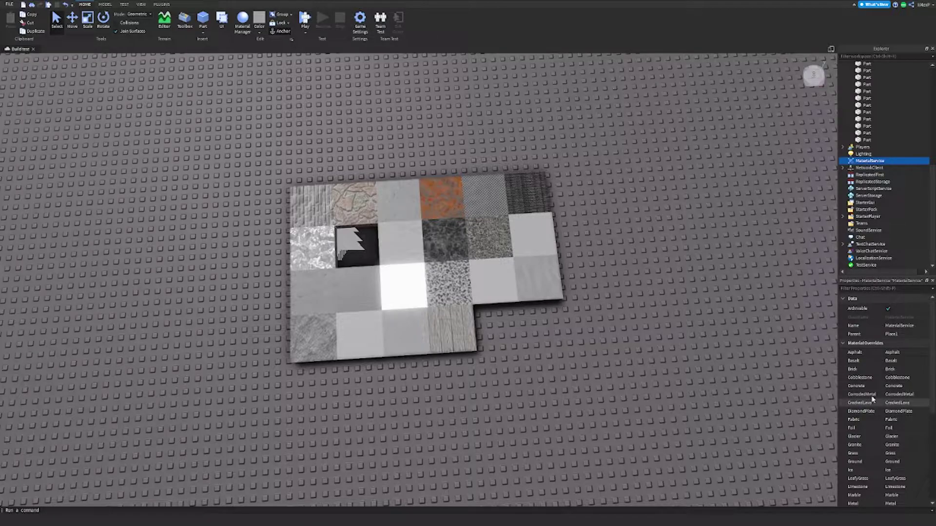
pyautogui.scroll(-4, 871, 453)
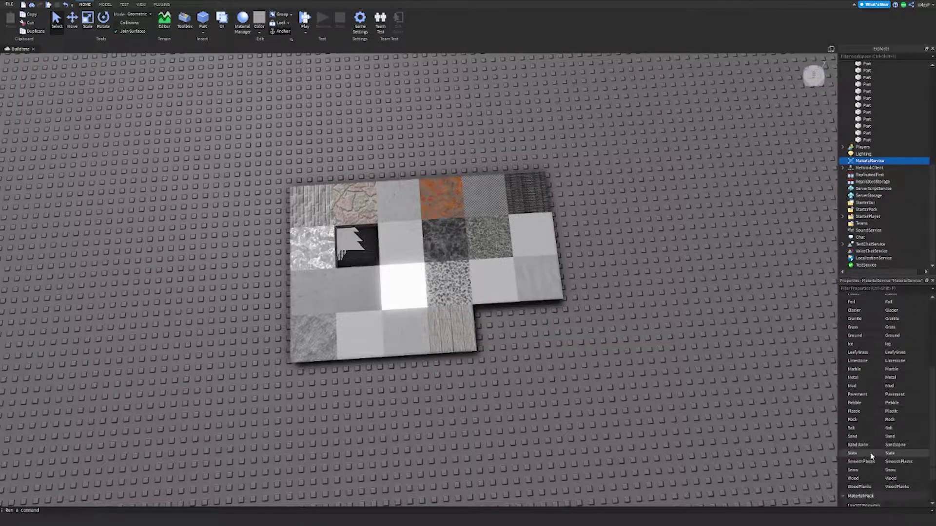
pyautogui.scroll(-3, 869, 434)
pyautogui.scroll(6, 869, 423)
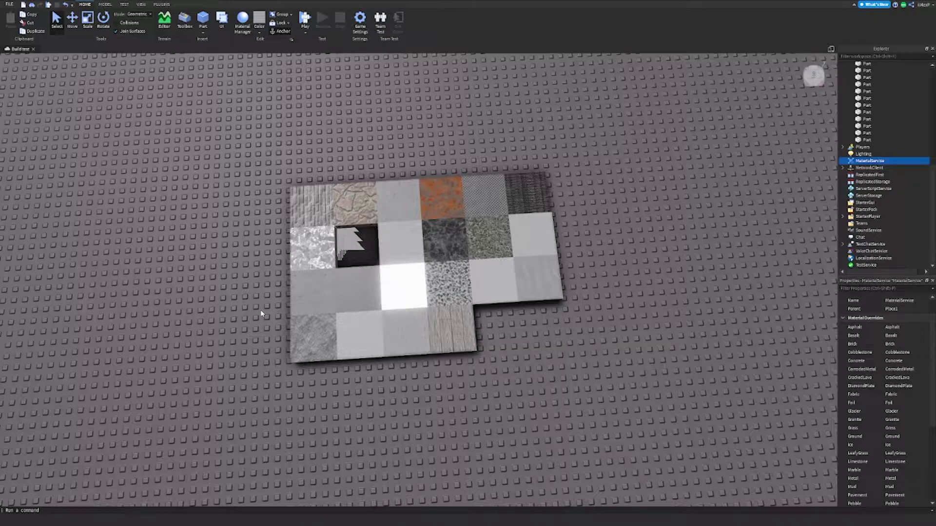
# Enable Use2022Materials in the Material Pack settings of MaterialService and bring the whole part grid into view
pyautogui.moveTo(892, 163)
pyautogui.scroll(-5, 877, 400)
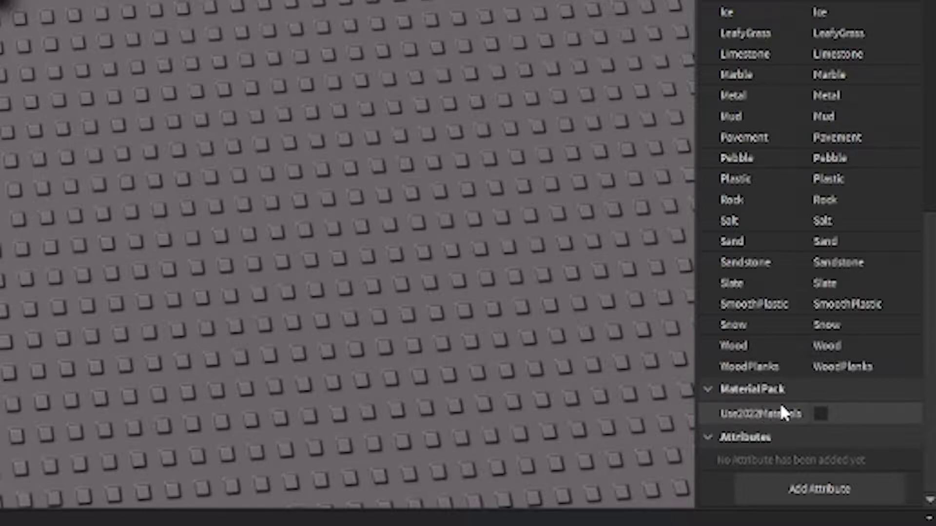
pyautogui.click(821, 414)
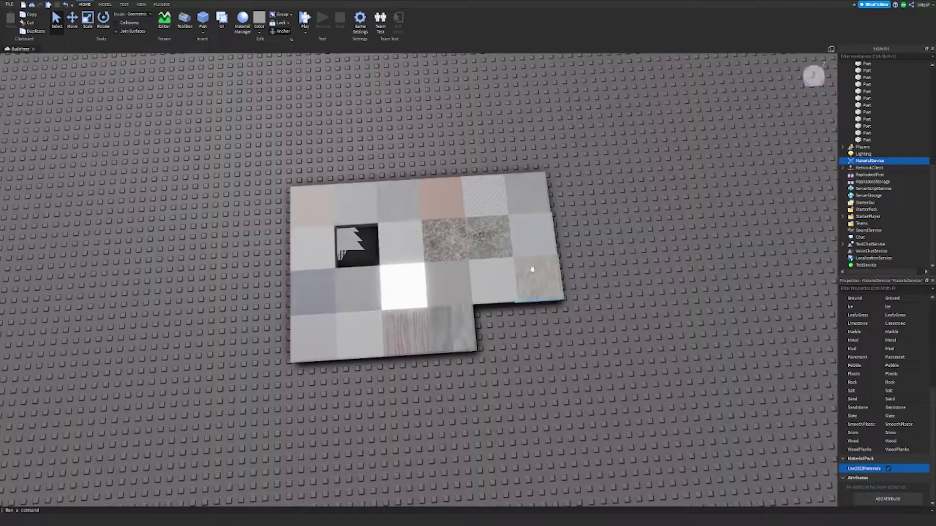
pyautogui.moveTo(613, 380); pyautogui.dragTo(588, 364)
pyautogui.moveTo(589, 364); pyautogui.dragTo(588, 363, button='right')
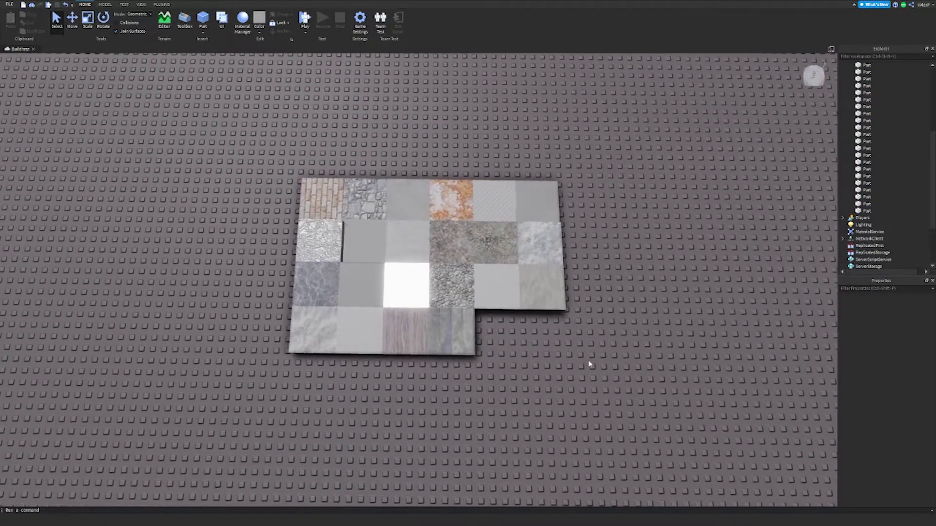
# Select MaterialService again and revisit its Use2022Materials setting
pyautogui.click(858, 233)
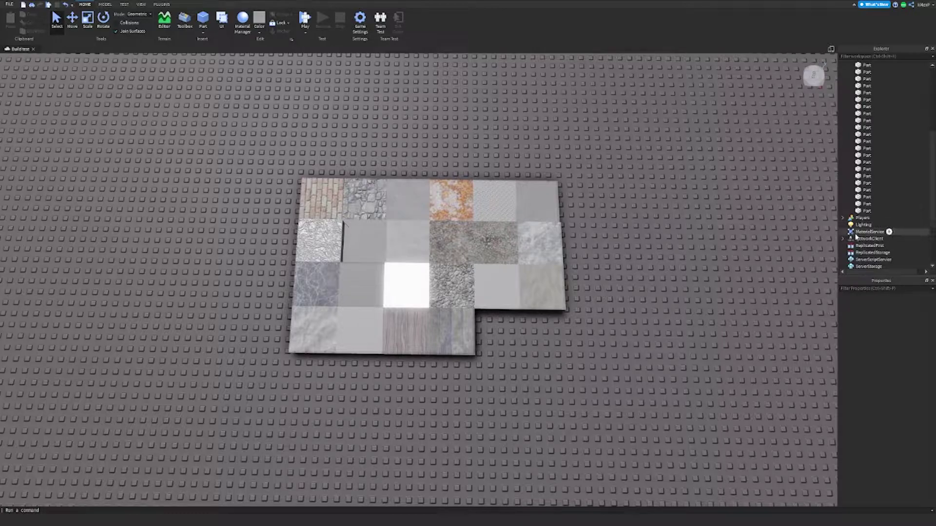
pyautogui.scroll(-5, 873, 438)
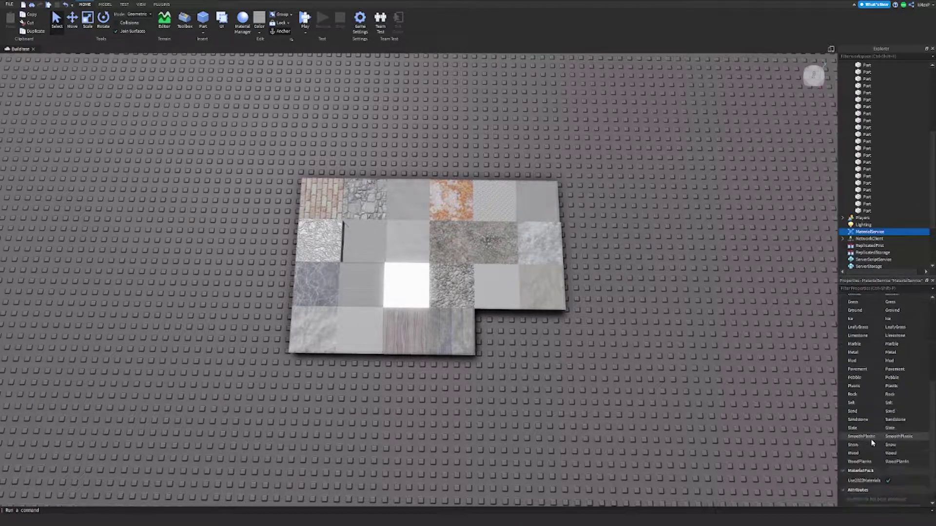
pyautogui.click(888, 469)
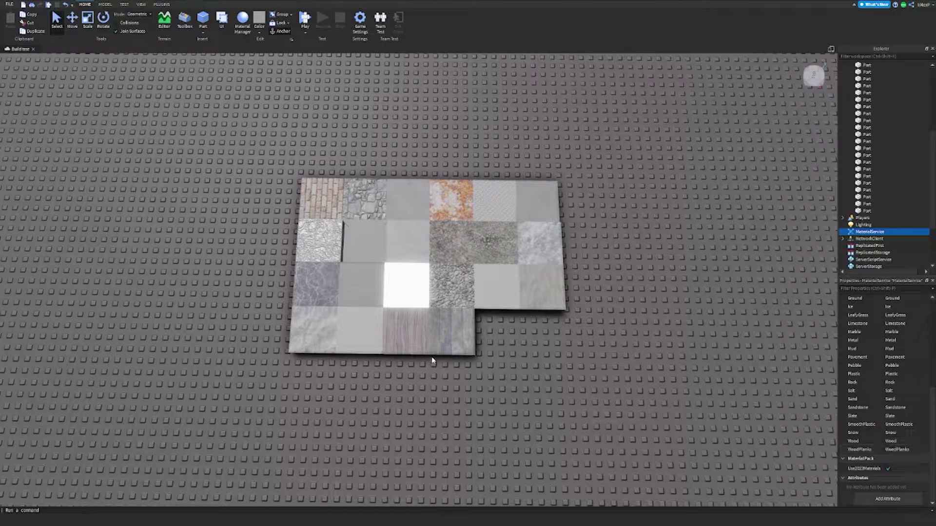
# Examine the 2022 material textures on the part grid up close and from several angles
pyautogui.scroll(10, 418, 295)
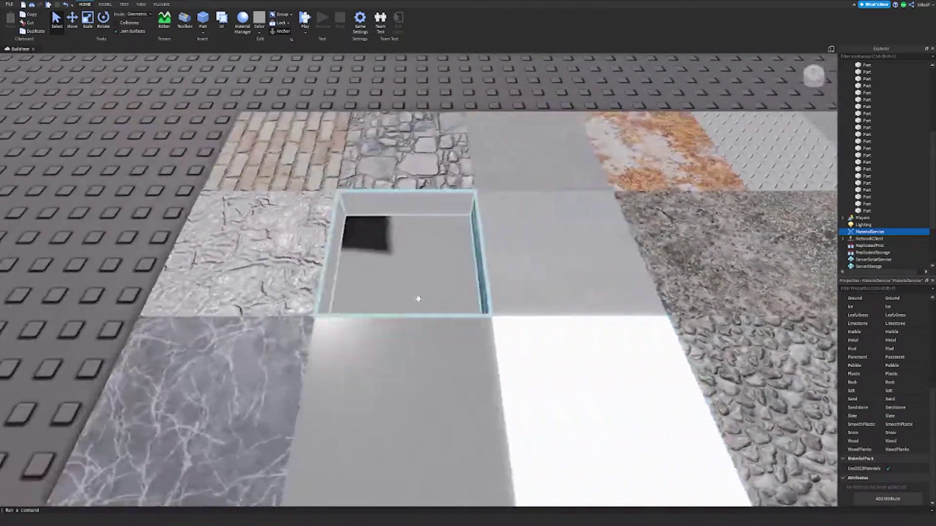
pyautogui.press('a')
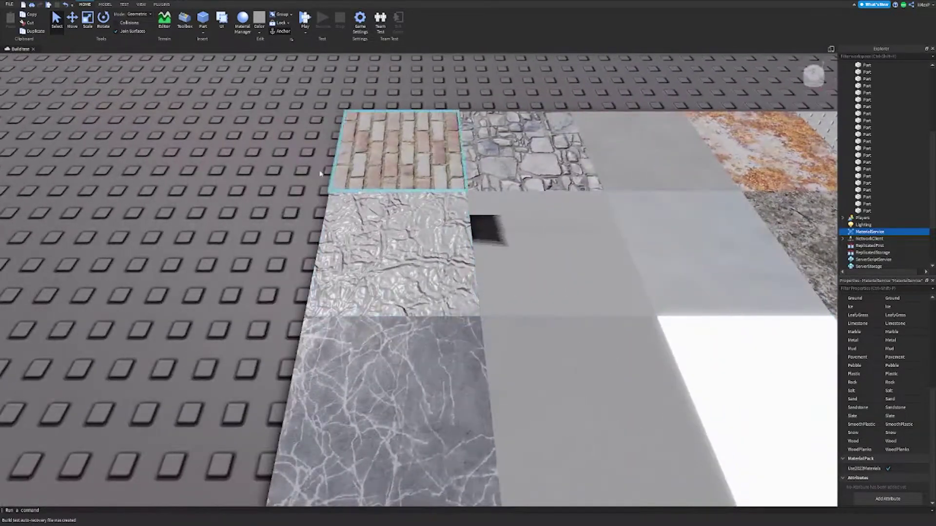
pyautogui.scroll(-10, 273, 176)
pyautogui.scroll(5, 586, 270)
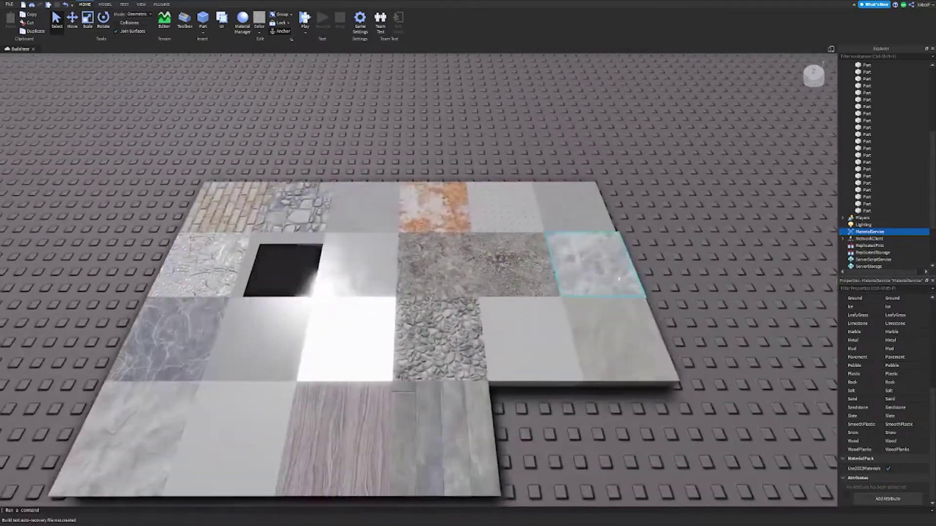
pyautogui.scroll(-4, 586, 270)
pyautogui.scroll(3, 587, 271)
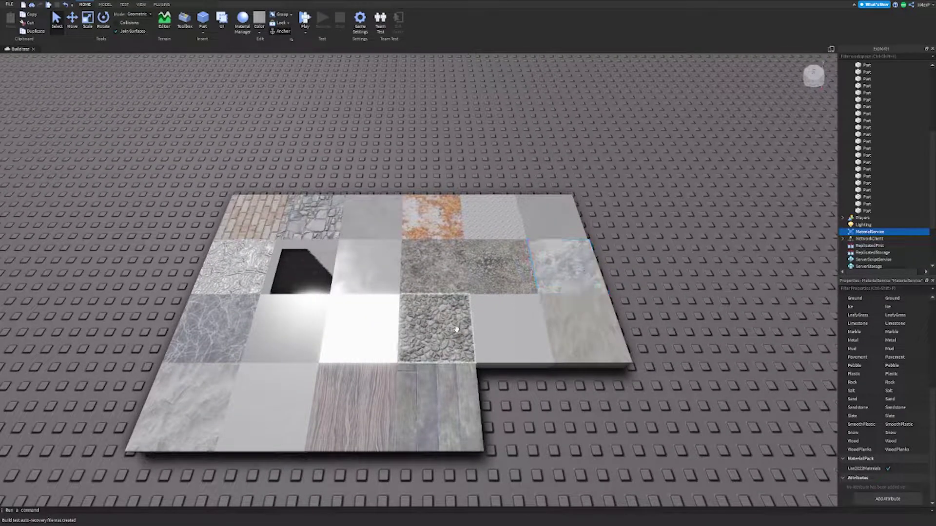
pyautogui.scroll(6, 490, 294)
pyautogui.scroll(-10, 490, 294)
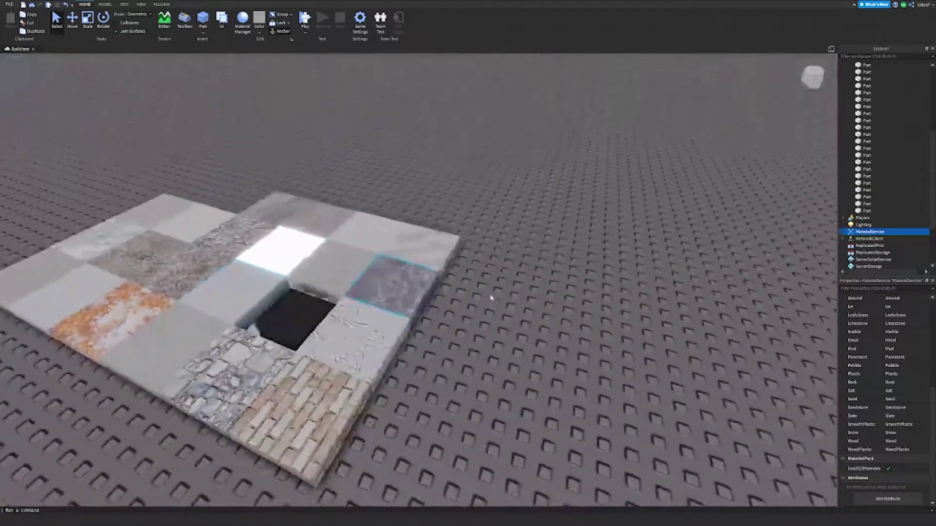
pyautogui.moveTo(492, 298); pyautogui.dragTo(492, 300, button='right')
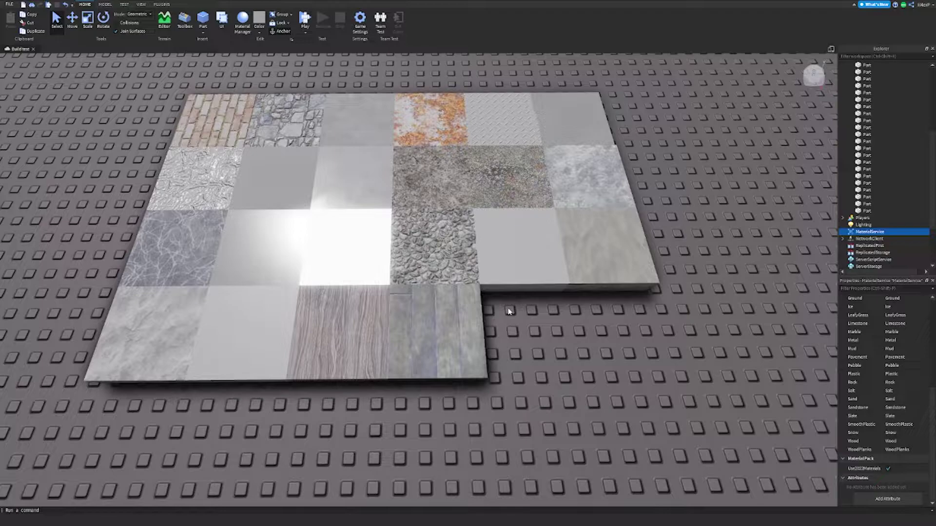
# Turn Use2022Materials off and on again to compare the old and 2022 textures across the part grid
pyautogui.moveTo(604, 317); pyautogui.dragTo(604, 317, button='right')
pyautogui.scroll(-3, 604, 317)
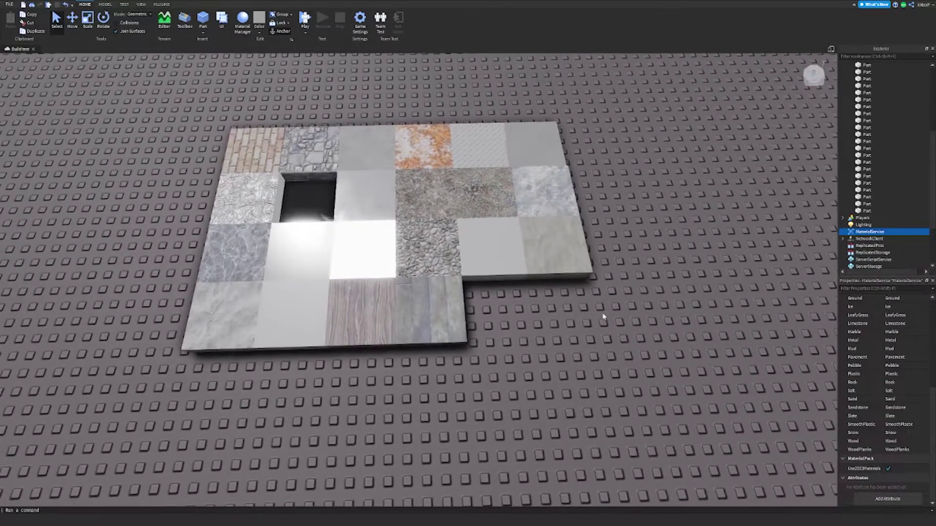
pyautogui.click(888, 468)
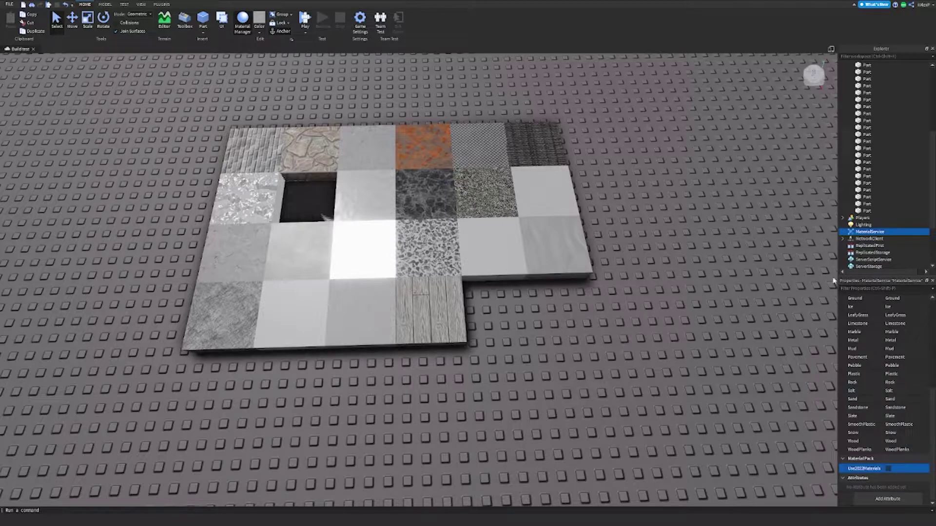
pyautogui.click(888, 468)
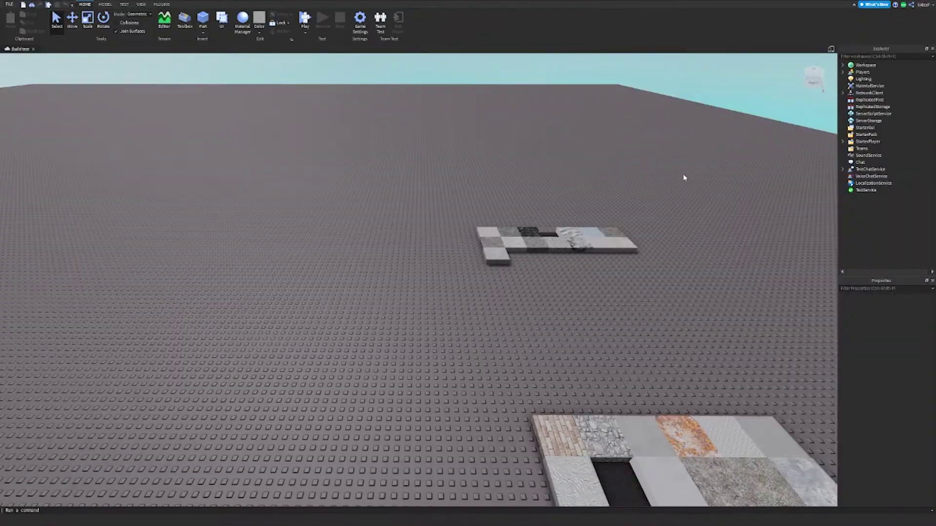
# Open the Material Manager, select MaterialService in the object hierarchy and bring the material sample grid into view
pyautogui.moveTo(506, 227); pyautogui.dragTo(507, 227, button='right')
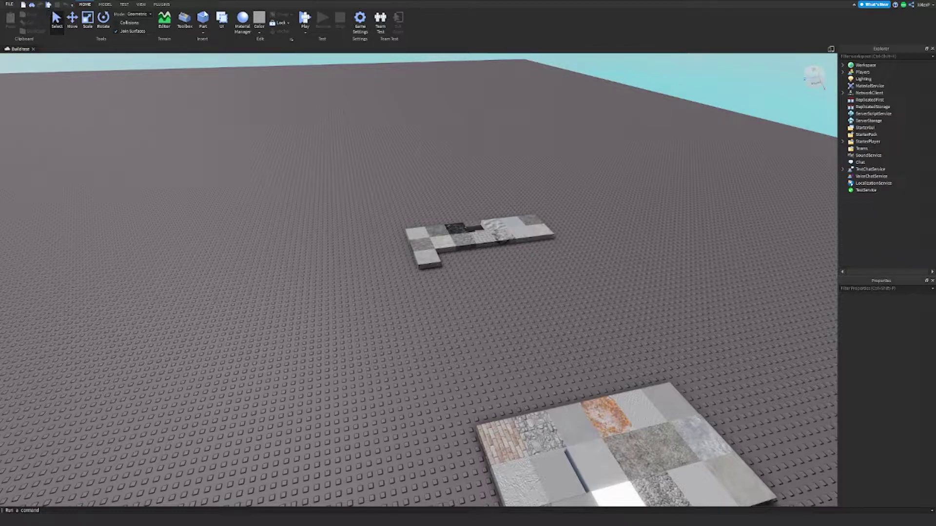
pyautogui.click(242, 22)
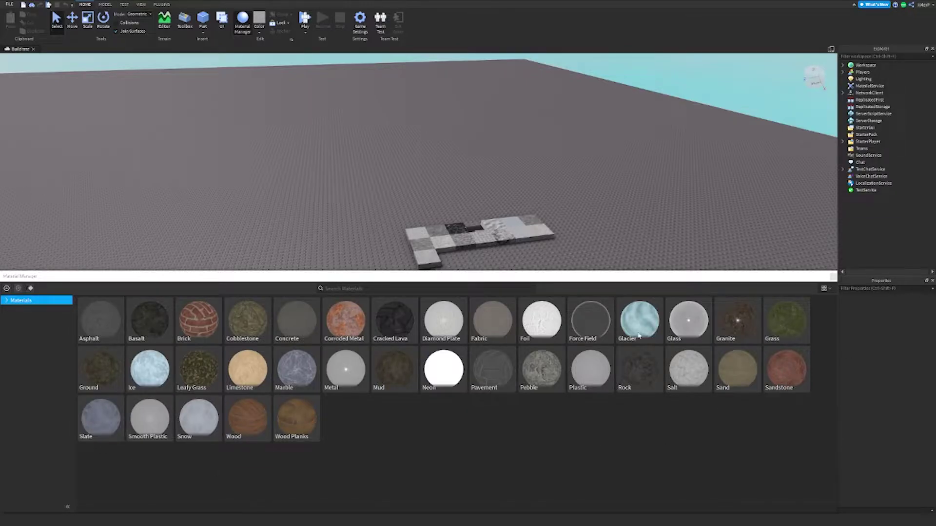
pyautogui.scroll(1, 694, 152)
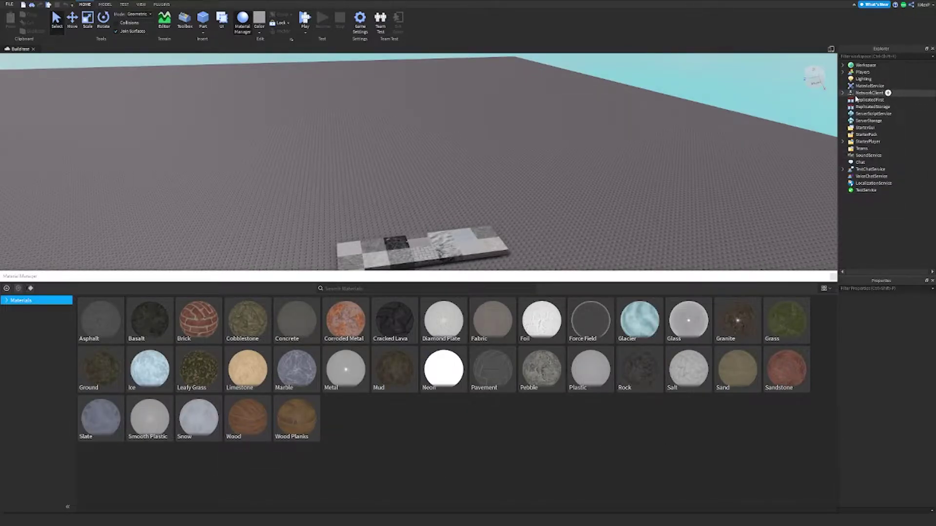
pyautogui.click(871, 85)
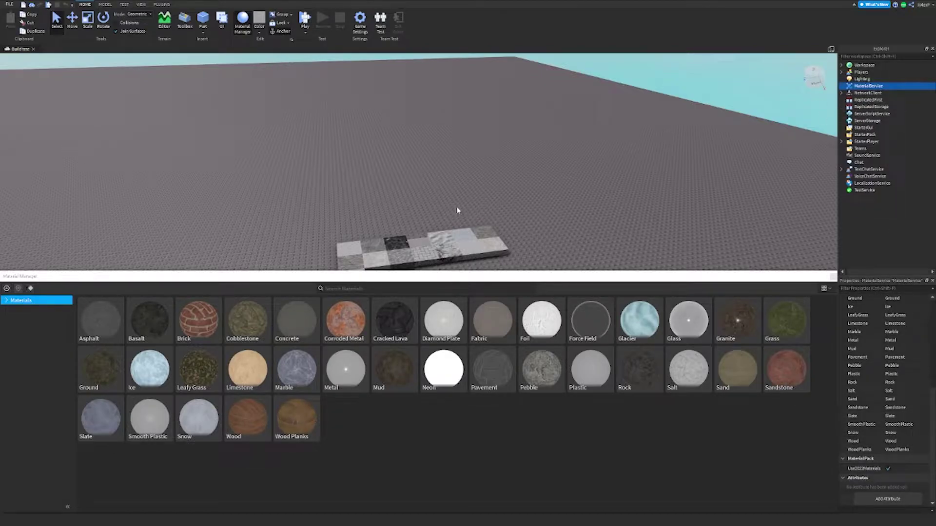
pyautogui.scroll(-3, 568, 198)
pyautogui.scroll(1, 569, 198)
pyautogui.moveTo(568, 198); pyautogui.dragTo(568, 198, button='right')
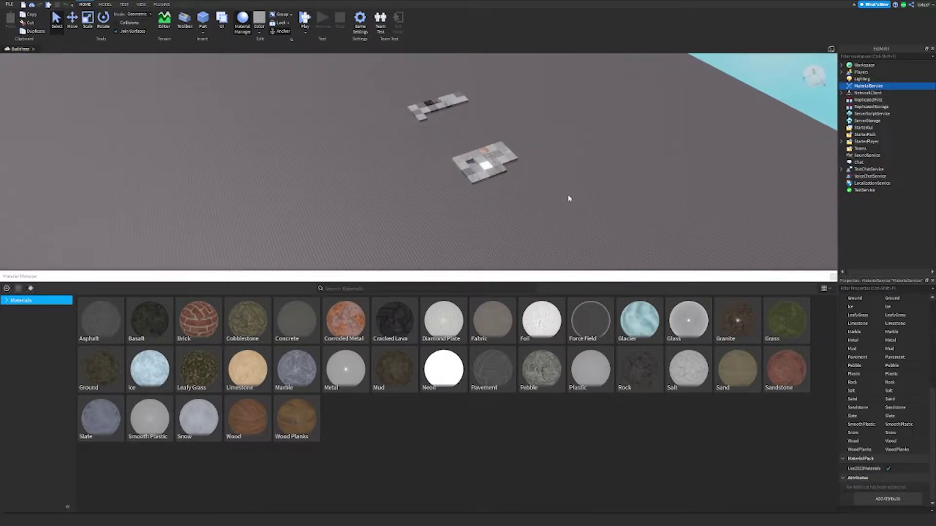
pyautogui.scroll(4, 568, 198)
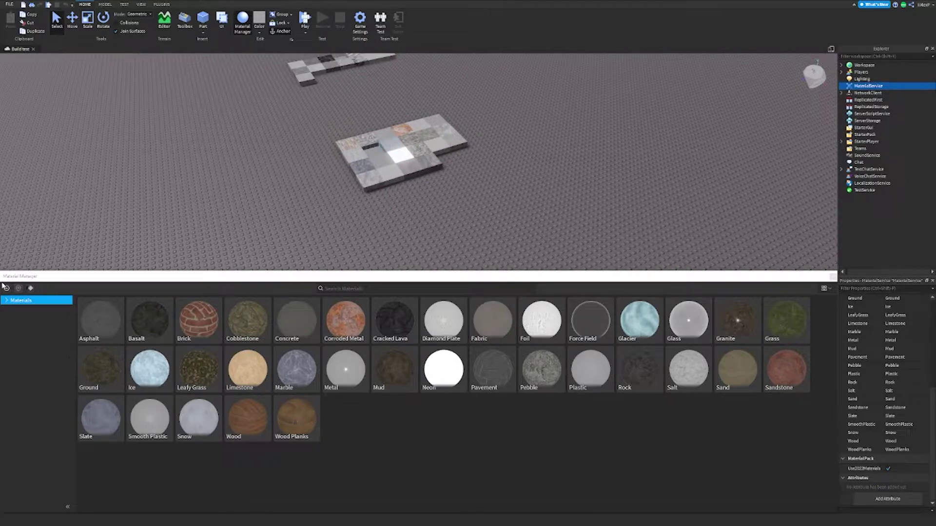
# Expand the Materials list in the Material Manager and look through its categories from Concrete to Wood, ending on Concrete
pyautogui.click(6, 305)
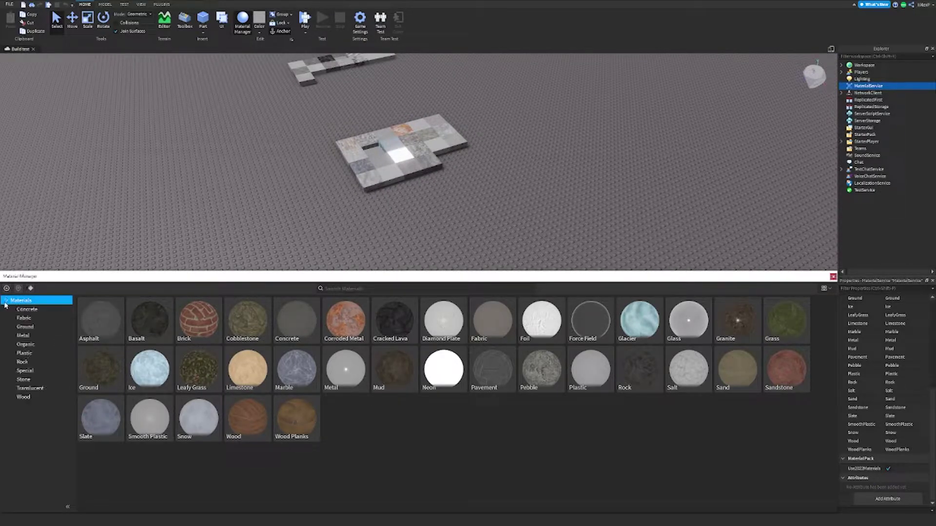
pyautogui.click(32, 310)
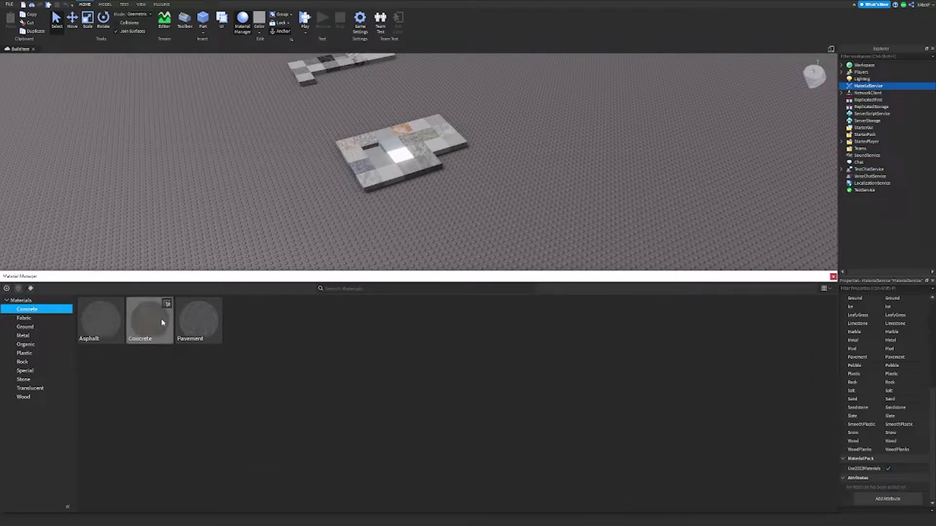
pyautogui.click(26, 319)
pyautogui.click(26, 327)
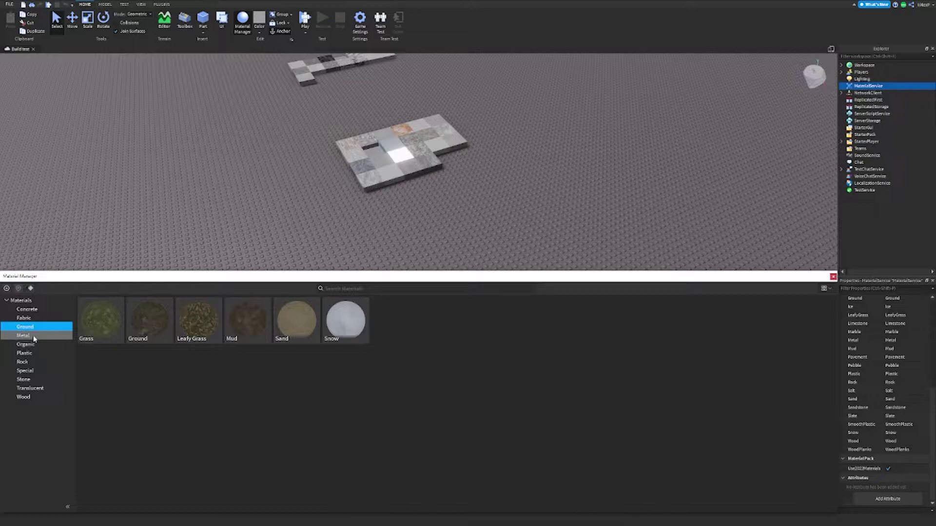
pyautogui.click(27, 336)
pyautogui.click(34, 346)
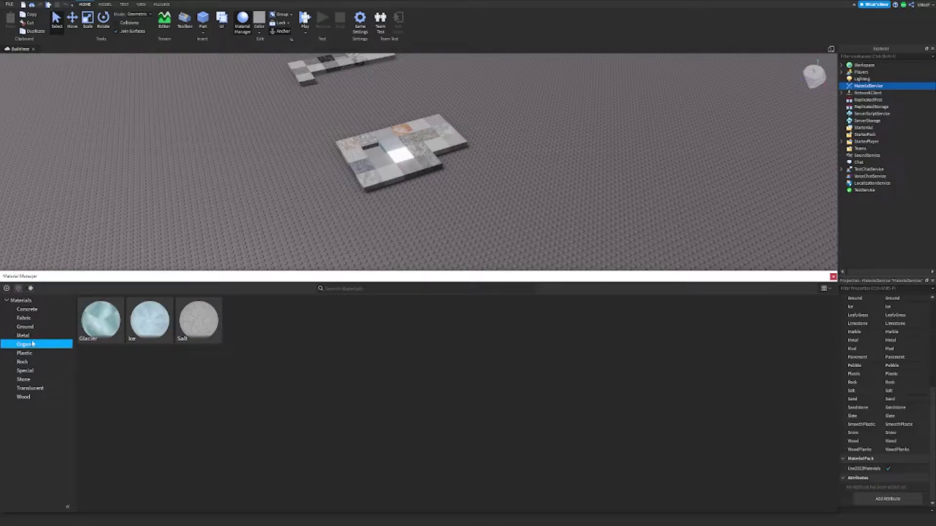
pyautogui.click(32, 352)
pyautogui.click(28, 362)
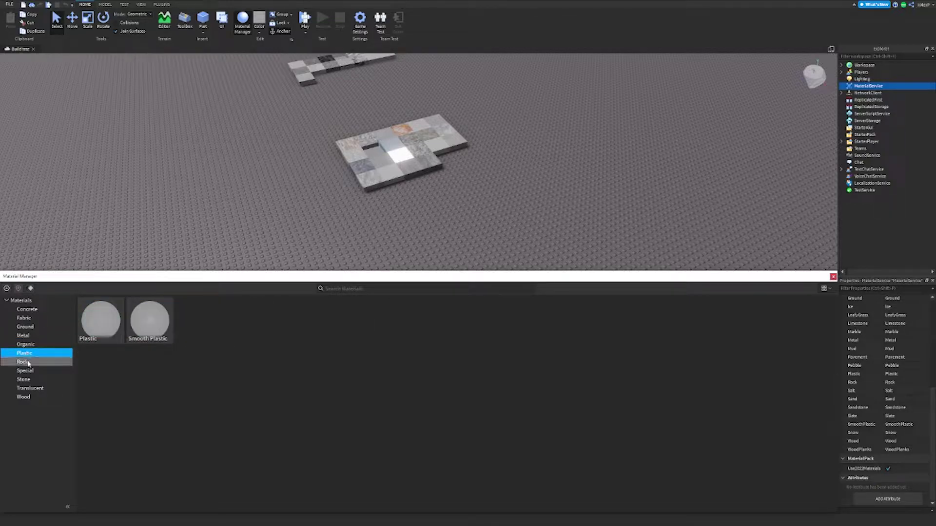
pyautogui.click(60, 371)
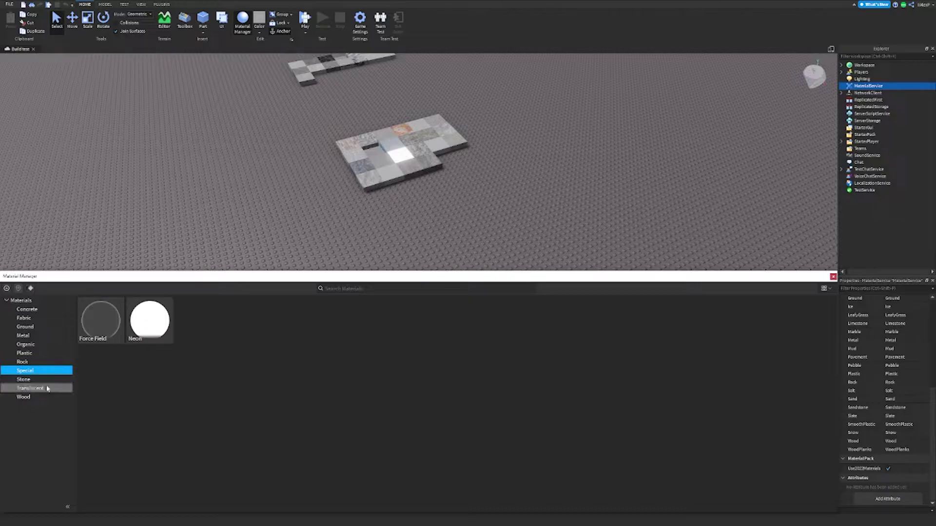
pyautogui.click(43, 381)
pyautogui.click(50, 390)
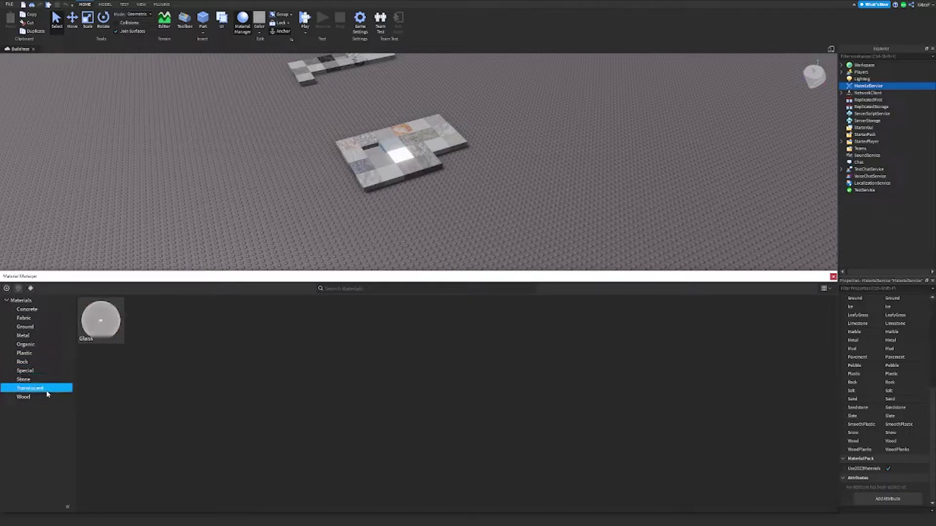
pyautogui.click(43, 397)
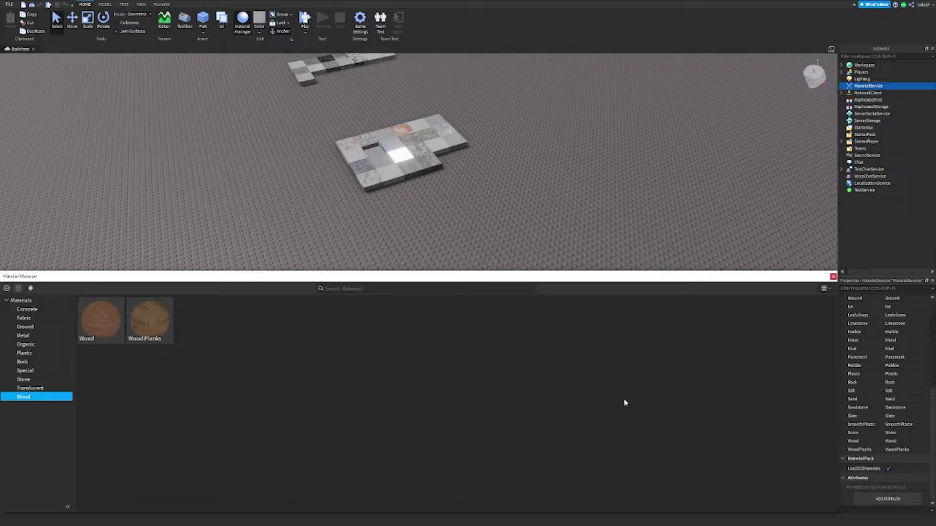
pyautogui.click(24, 311)
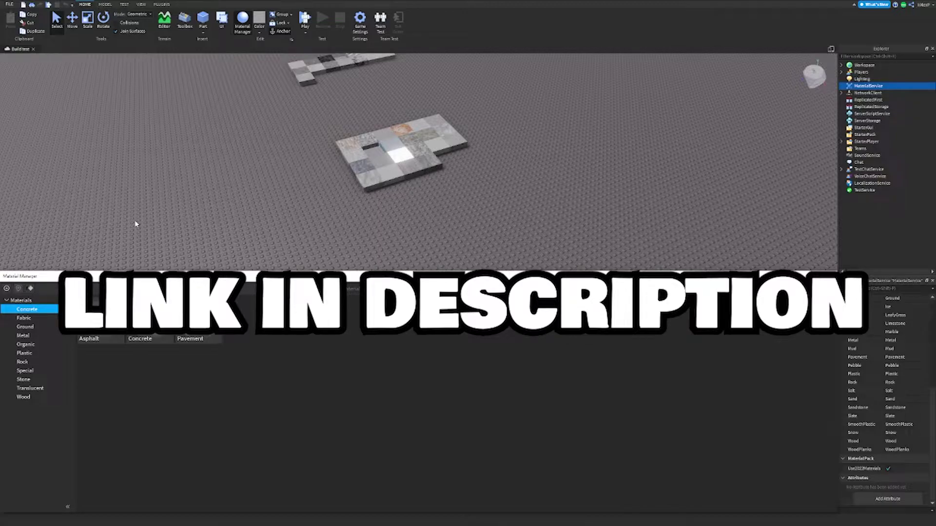
# Close the Material Manager and bring both part grids into view
pyautogui.moveTo(225, 192); pyautogui.dragTo(226, 193, button='right')
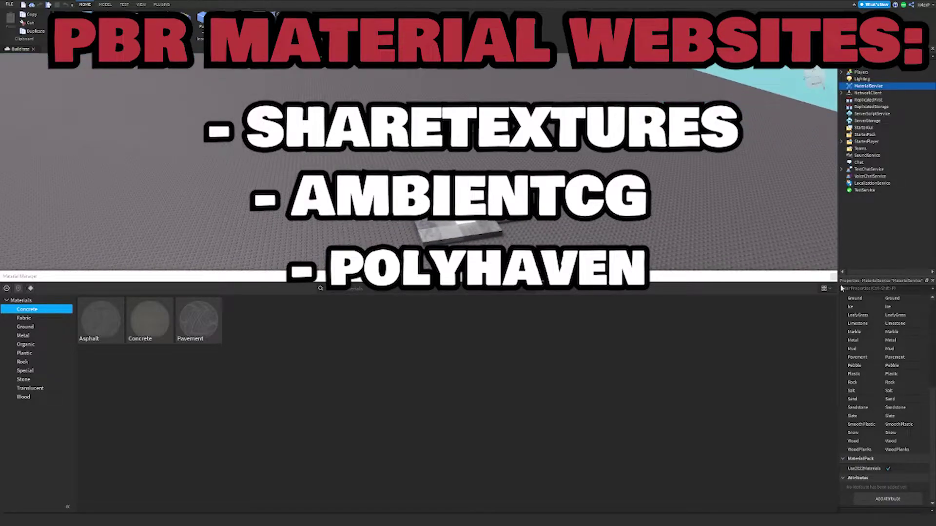
pyautogui.click(833, 277)
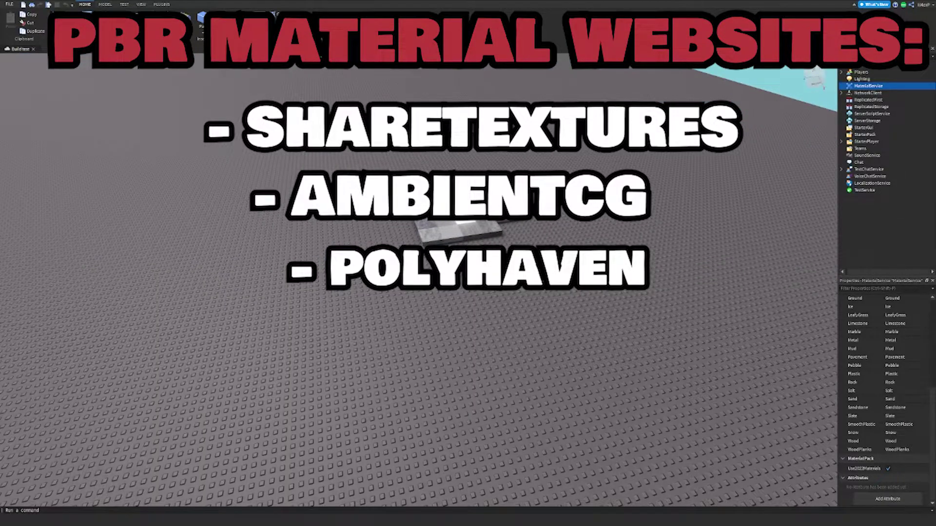
pyautogui.moveTo(293, 202); pyautogui.dragTo(293, 204, button='right')
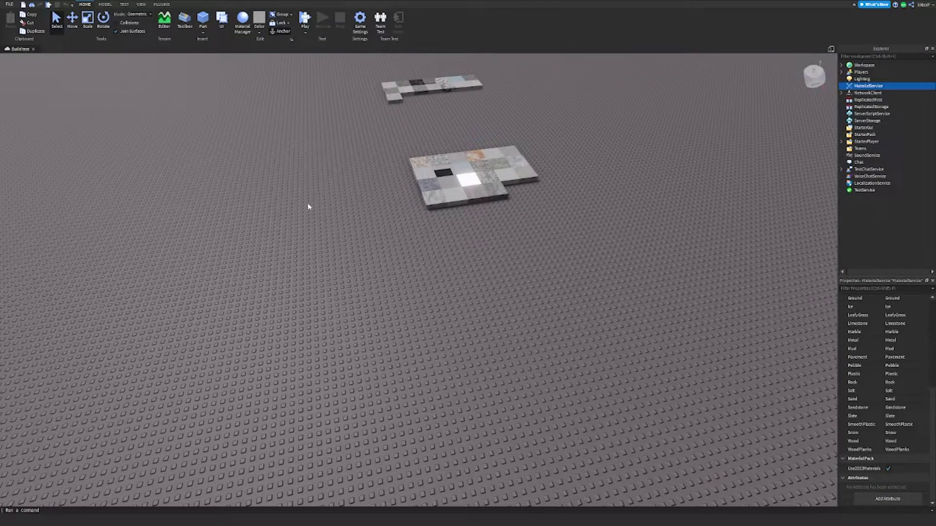
# Reopen the Material Manager, start a new material variant and review its name, base material, texture map and tiling settings
pyautogui.click(243, 19)
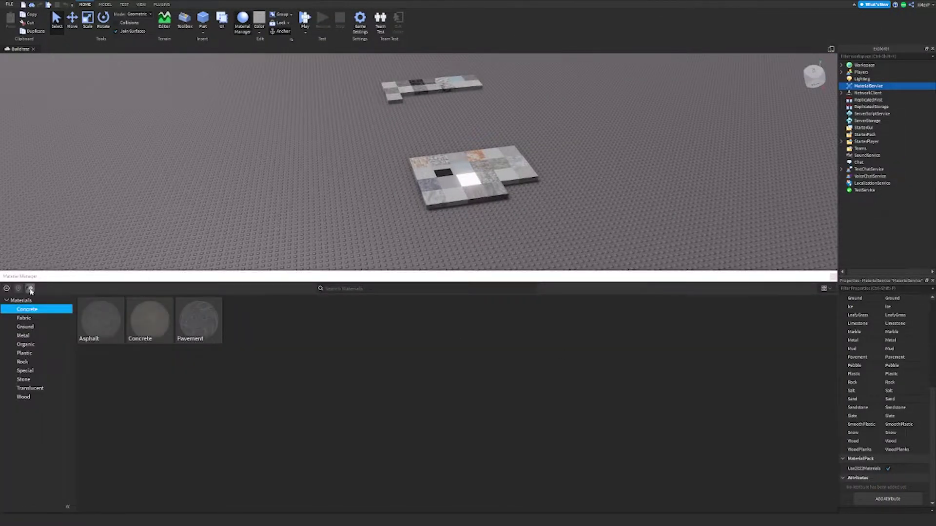
pyautogui.click(6, 288)
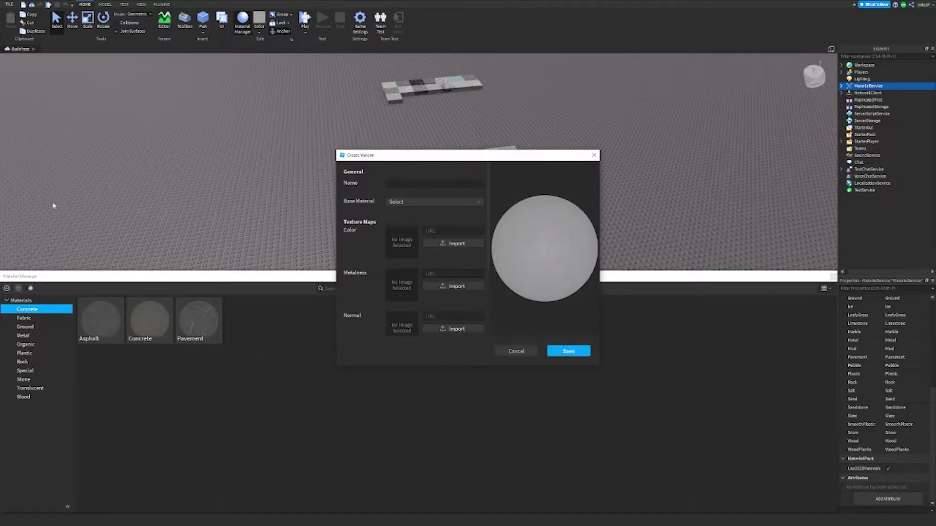
pyautogui.click(422, 184)
pyautogui.click(454, 203)
pyautogui.scroll(-3, 397, 249)
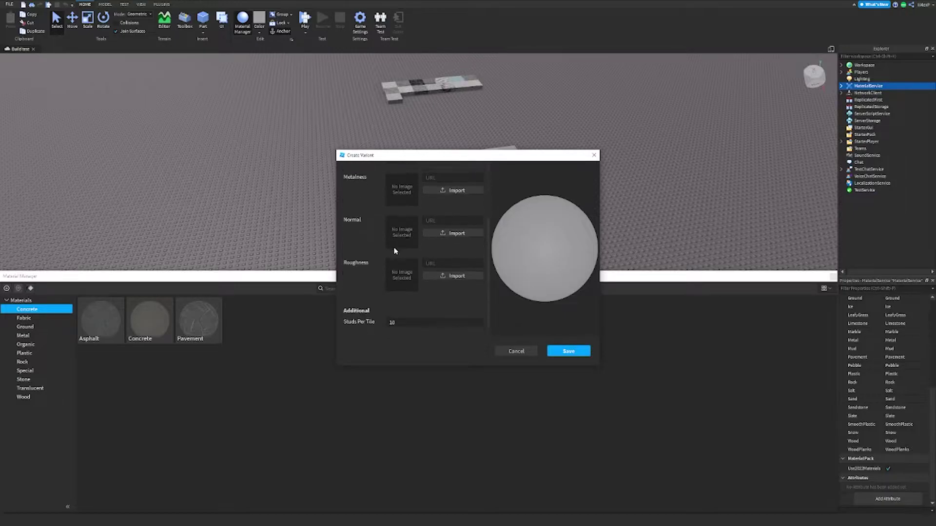
pyautogui.scroll(2, 390, 246)
pyautogui.scroll(-2, 384, 241)
pyautogui.scroll(-1, 385, 234)
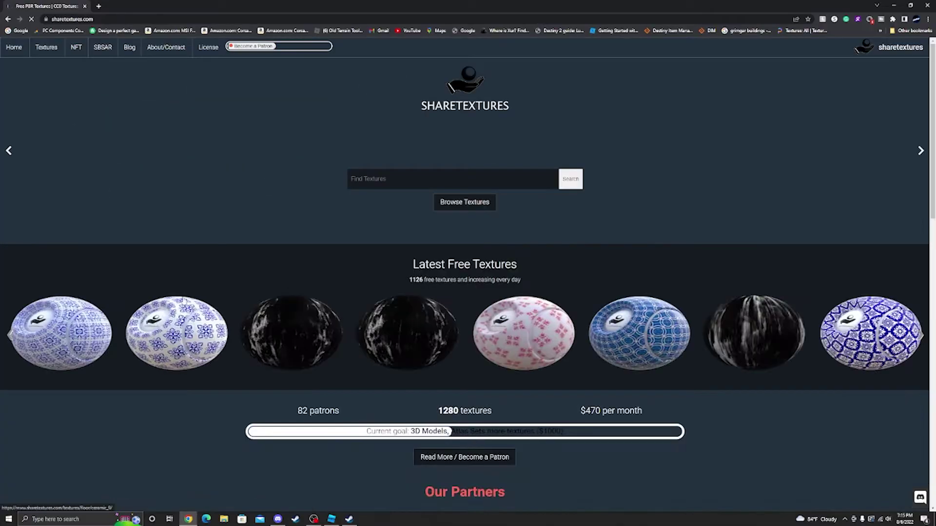
# Look through the ShareTextures home page for its free PBR textures and return to its beginning
pyautogui.scroll(-5, 457, 289)
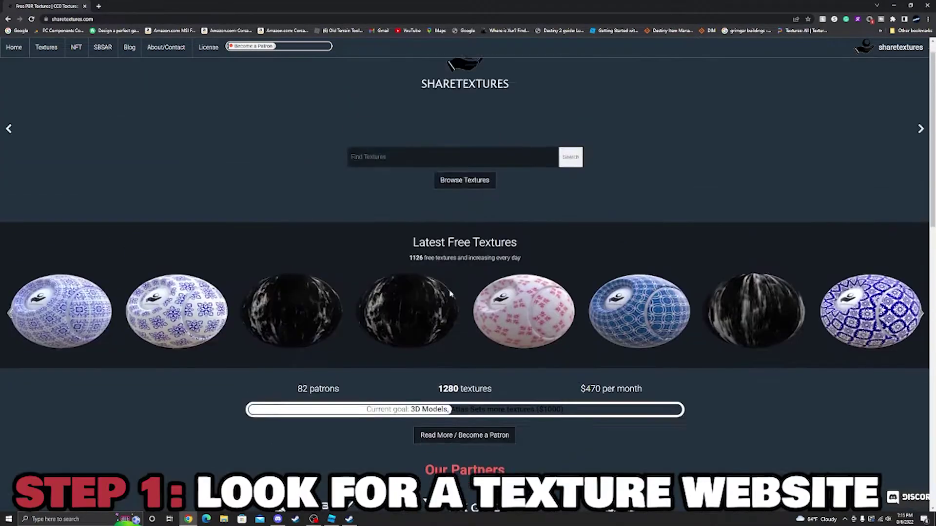
pyautogui.scroll(-4, 453, 293)
pyautogui.scroll(-7, 450, 302)
pyautogui.scroll(1, 439, 303)
pyautogui.scroll(-4, 431, 306)
pyautogui.scroll(12, 432, 307)
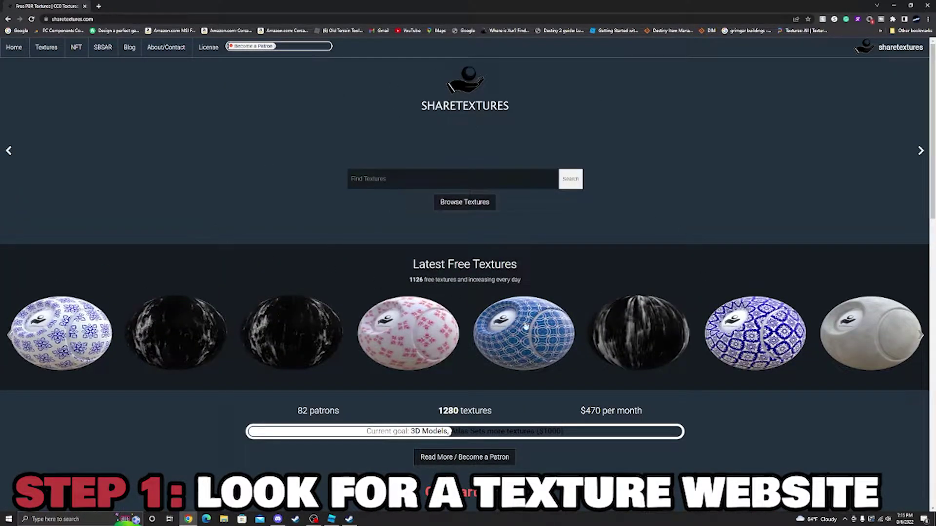
# Open the ShareTextures texture library and look through the textures in the Concrete category
pyautogui.click(51, 48)
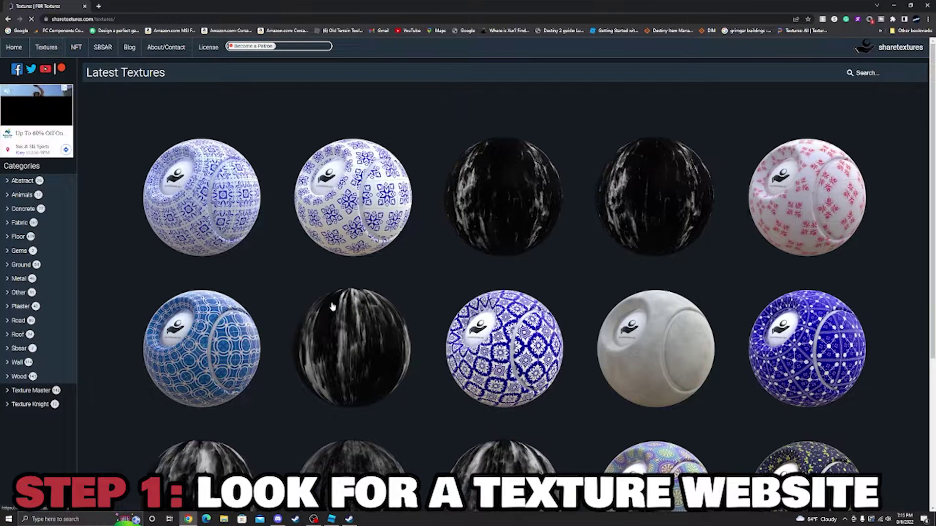
pyautogui.scroll(-3, 333, 307)
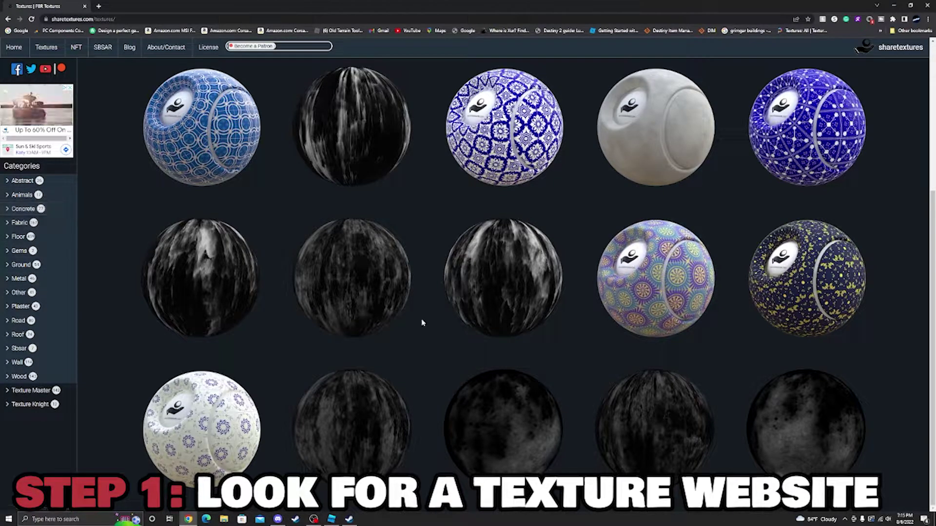
pyautogui.click(7, 209)
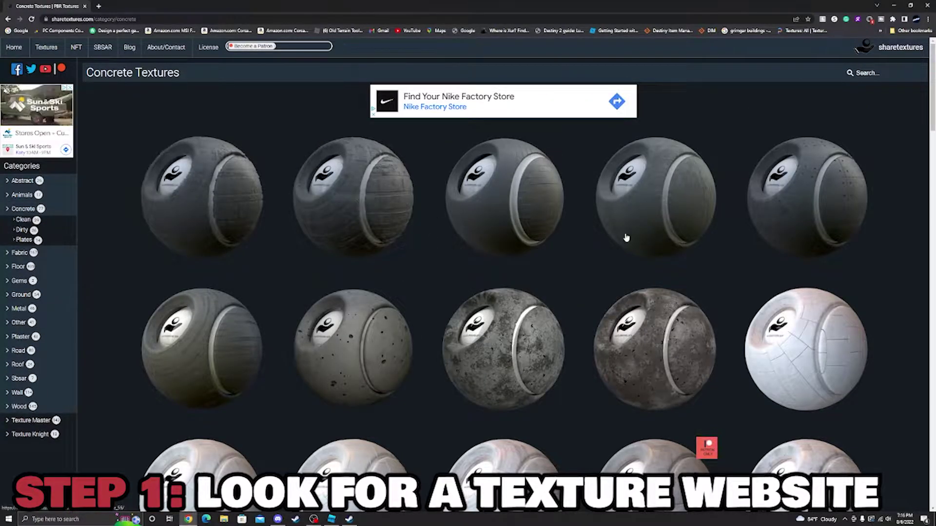
pyautogui.scroll(-3, 326, 307)
pyautogui.scroll(-10, 324, 308)
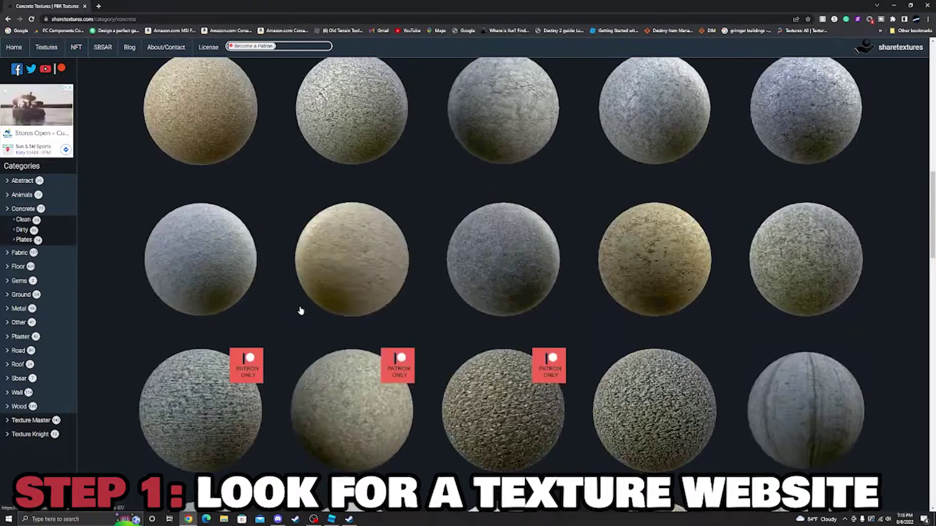
pyautogui.scroll(-10, 308, 313)
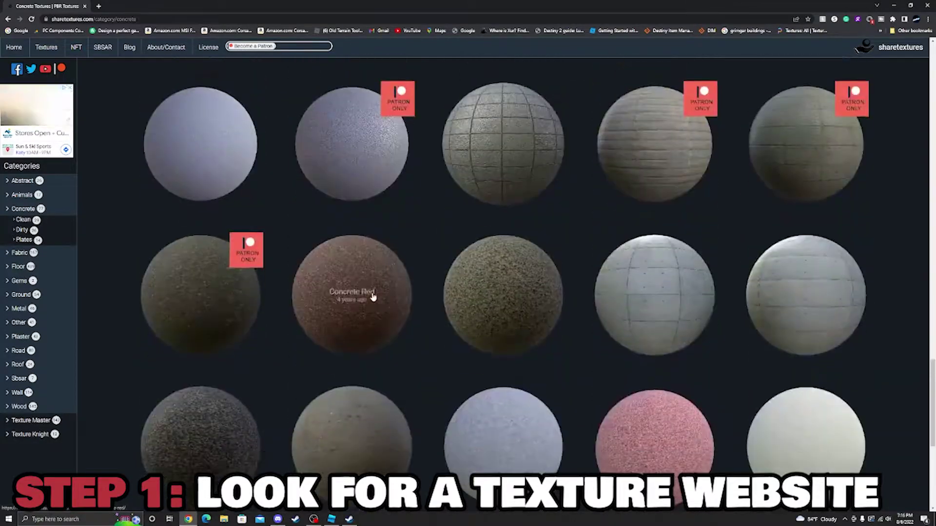
pyautogui.scroll(-6, 319, 315)
pyautogui.scroll(14, 557, 364)
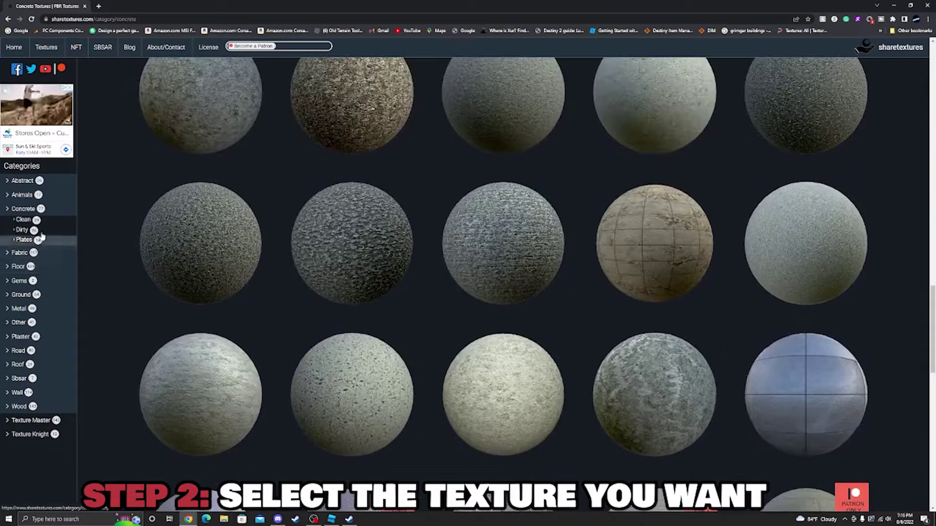
# Look through the textures in the Metal and Wood categories
pyautogui.click(18, 310)
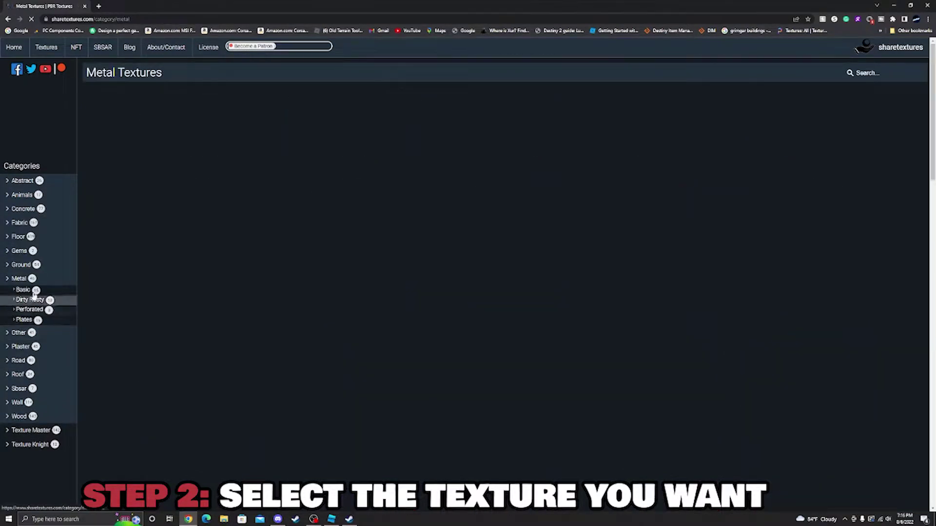
pyautogui.scroll(-3, 31, 347)
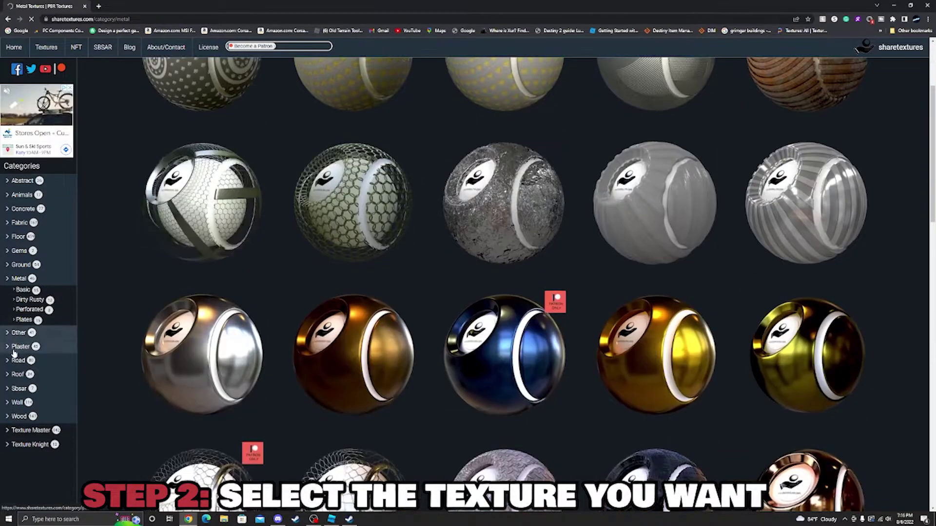
pyautogui.click(31, 417)
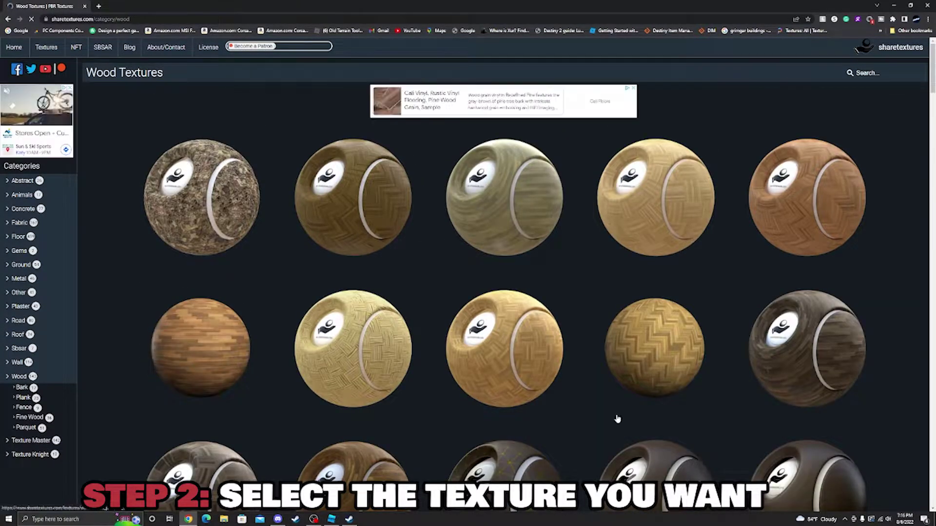
pyautogui.scroll(-4, 512, 407)
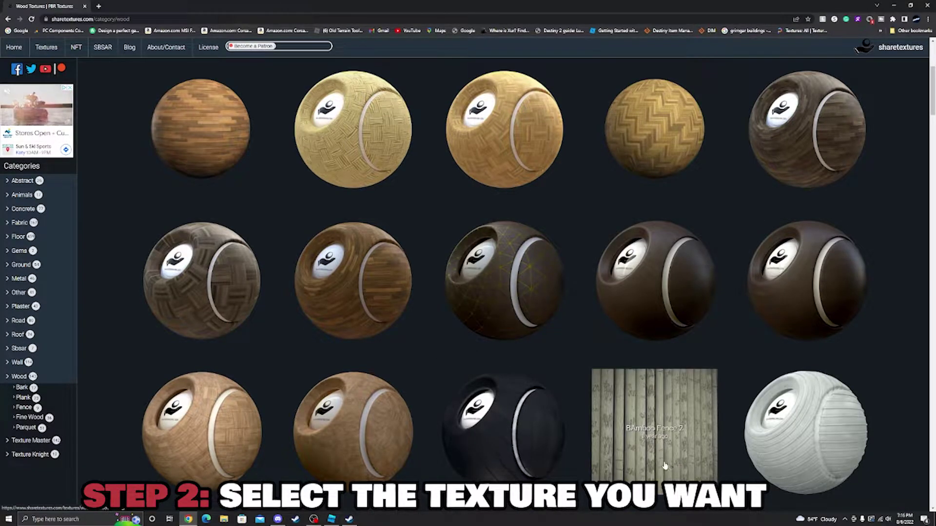
pyautogui.scroll(-8, 465, 403)
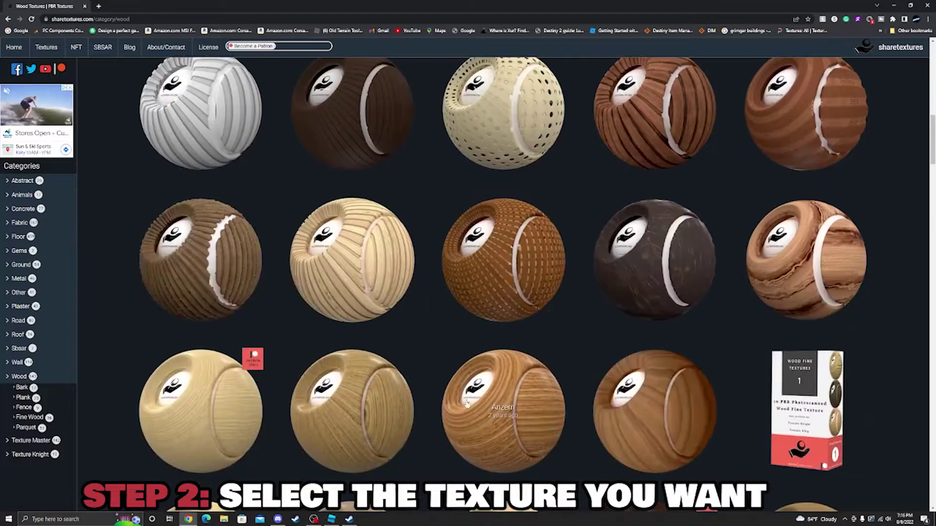
pyautogui.scroll(-10, 466, 403)
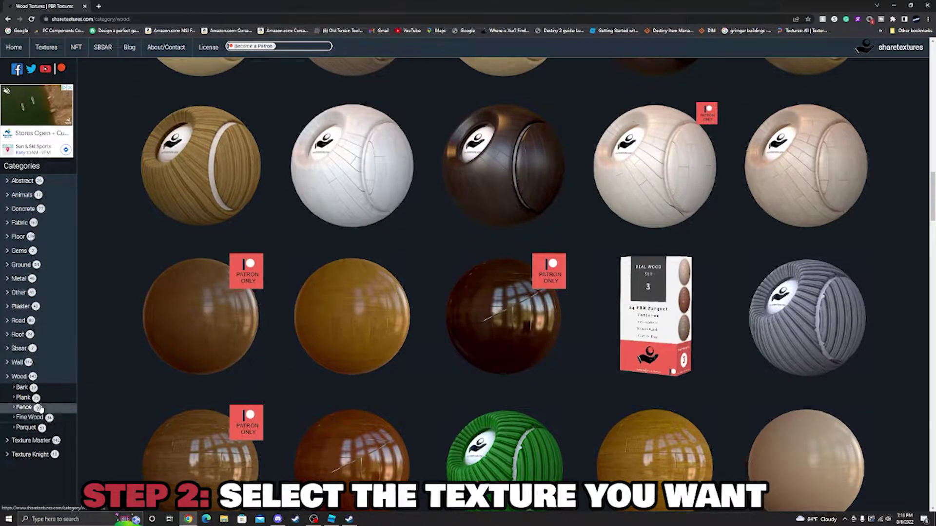
# Open the Wood Frame 2 texture from the Plank subcategory of Wood and review its texture maps
pyautogui.click(23, 397)
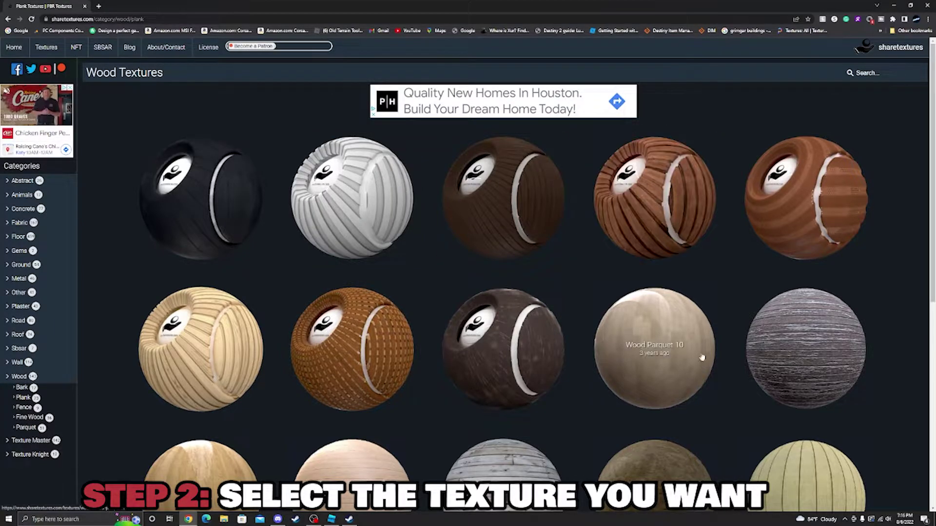
pyautogui.click(668, 222)
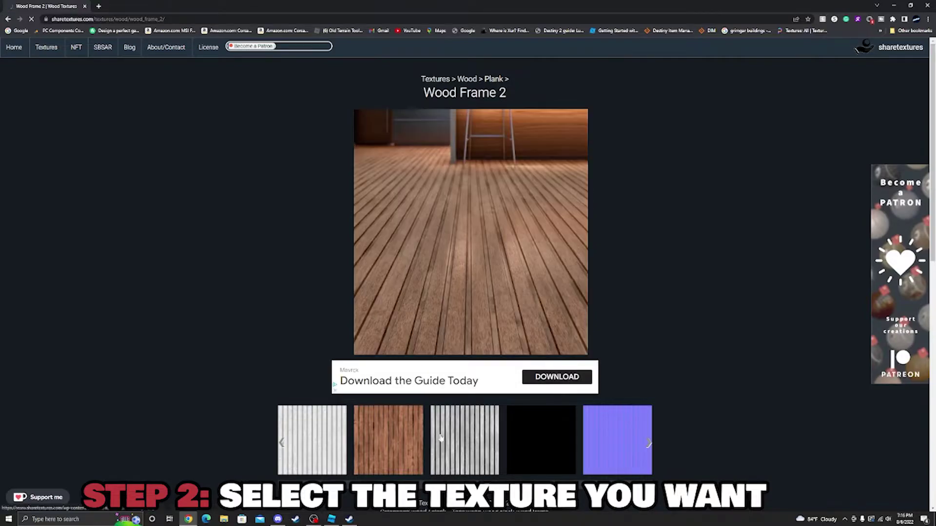
pyautogui.scroll(-3, 433, 429)
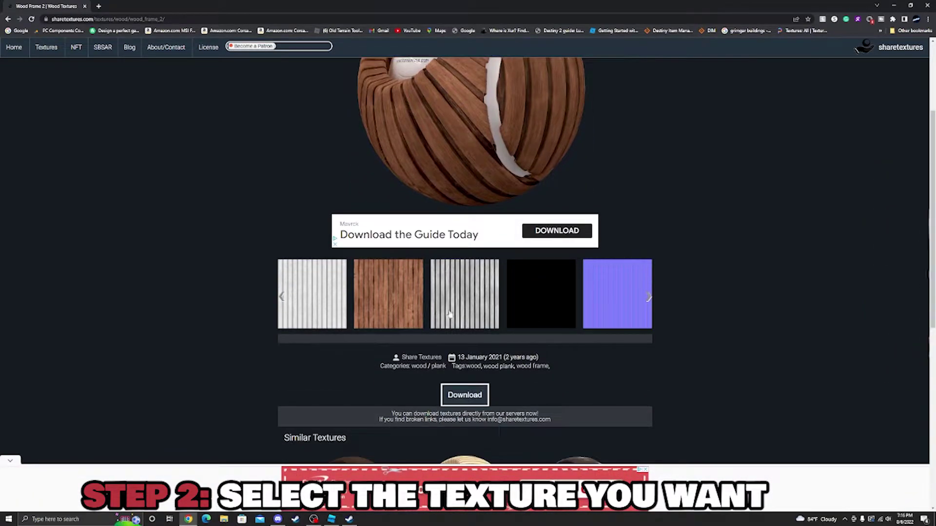
pyautogui.scroll(-6, 727, 318)
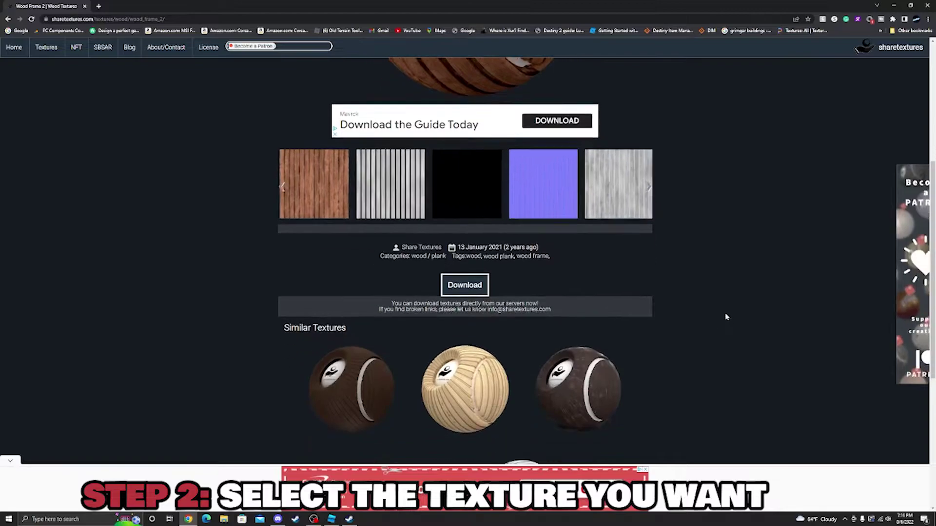
pyautogui.scroll(2, 780, 324)
pyautogui.scroll(1, 790, 323)
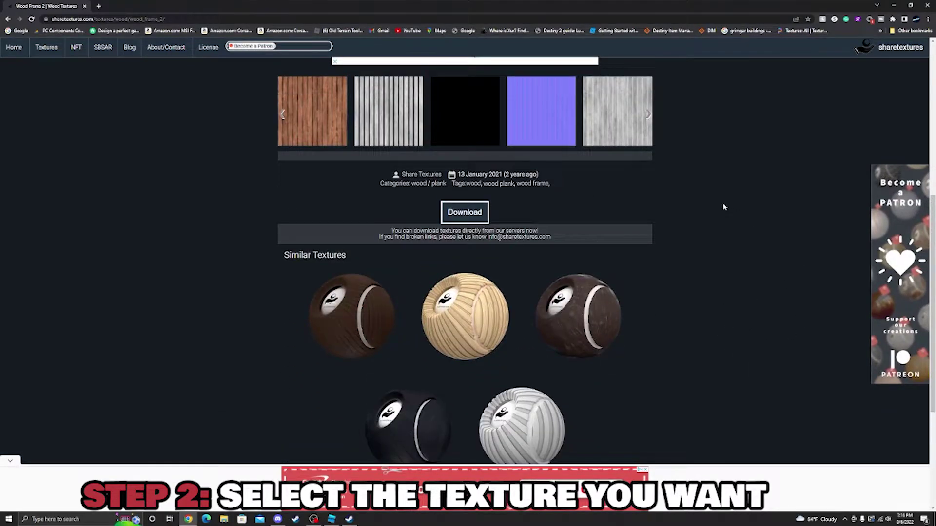
# Download the Wood Frame 2 texture in 2K resolution
pyautogui.click(465, 212)
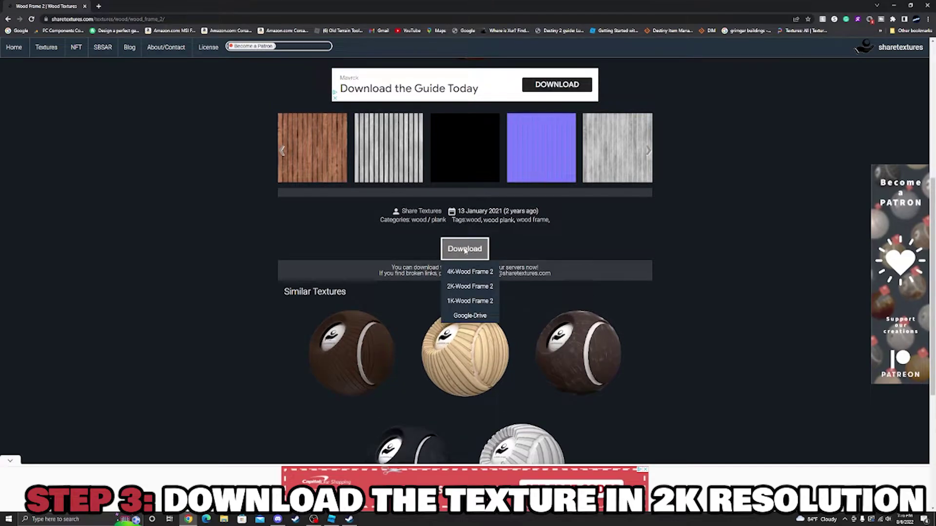
pyautogui.click(472, 288)
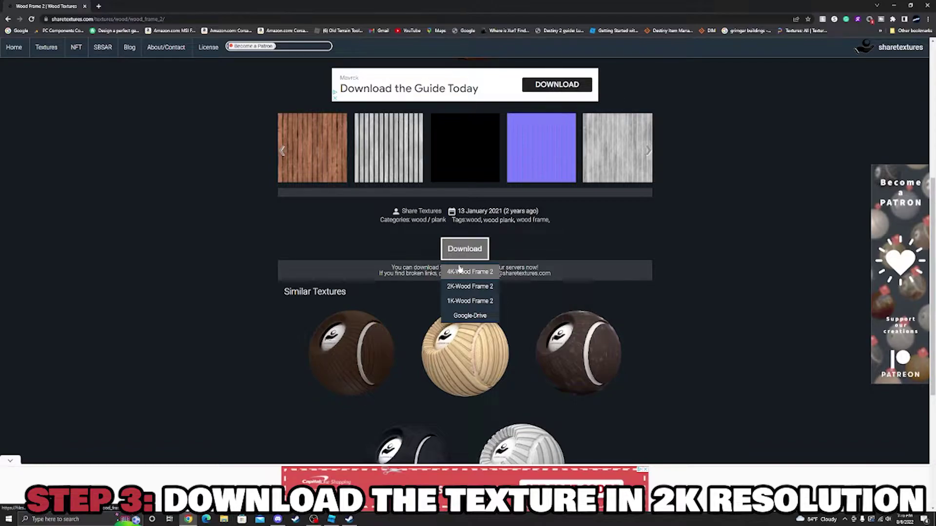
pyautogui.click(460, 292)
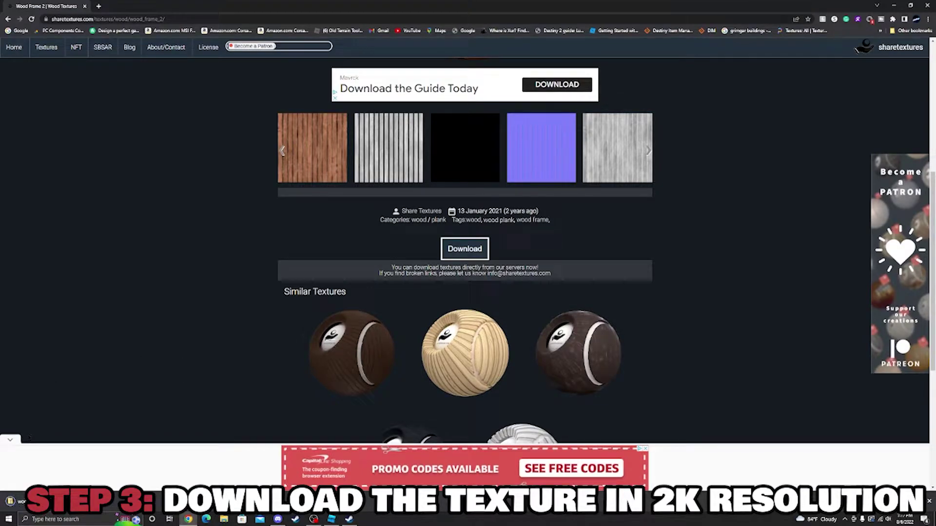
# Open the downloaded wood_frame_2-2K archive, check its texture files and copy its folder to the Desktop
pyautogui.click(14, 501)
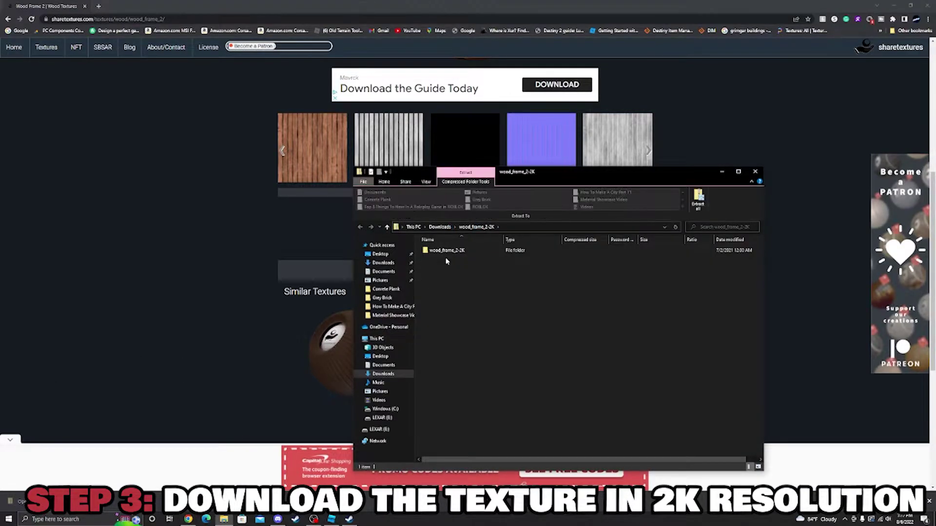
pyautogui.doubleClick(441, 251)
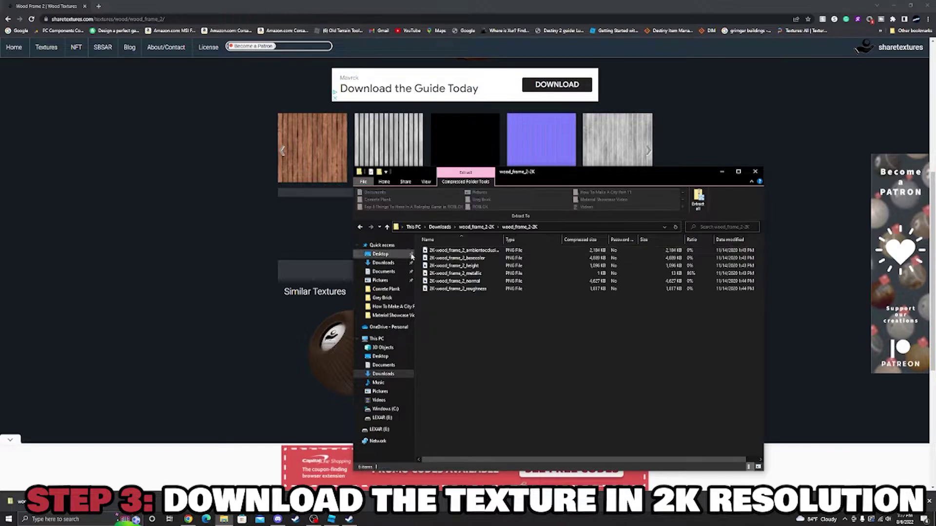
pyautogui.click(360, 229)
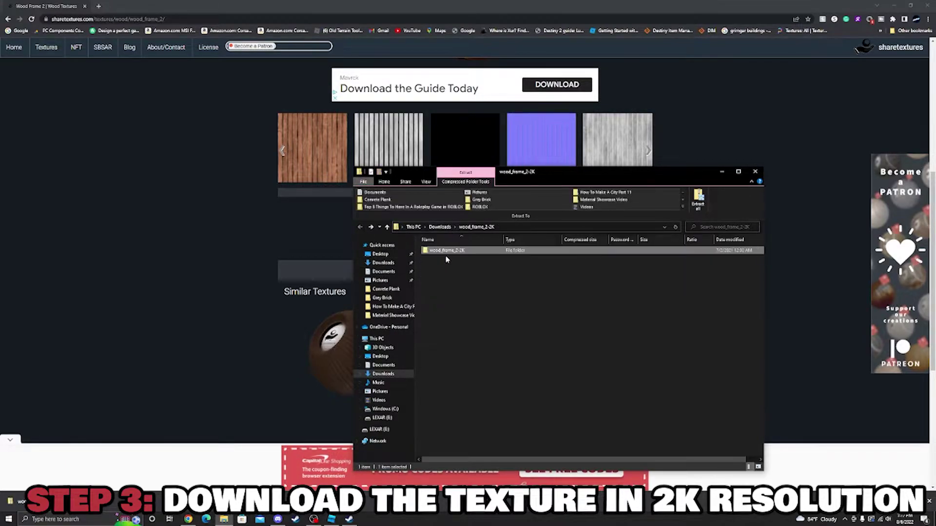
pyautogui.moveTo(442, 250); pyautogui.dragTo(379, 256)
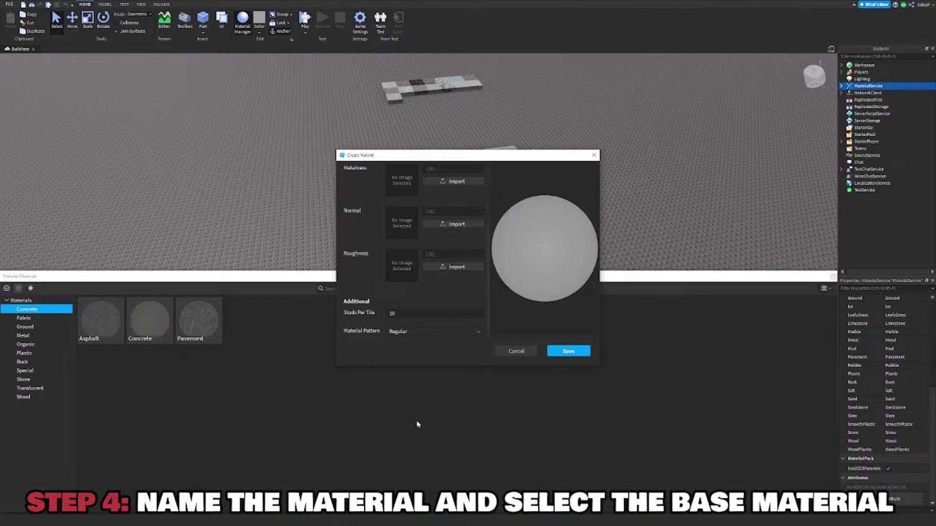
# Copy the texture's title from the ShareTextures page and use it in Roblox Studio to name the new material variant Wood Frame
pyautogui.scroll(4, 420, 230)
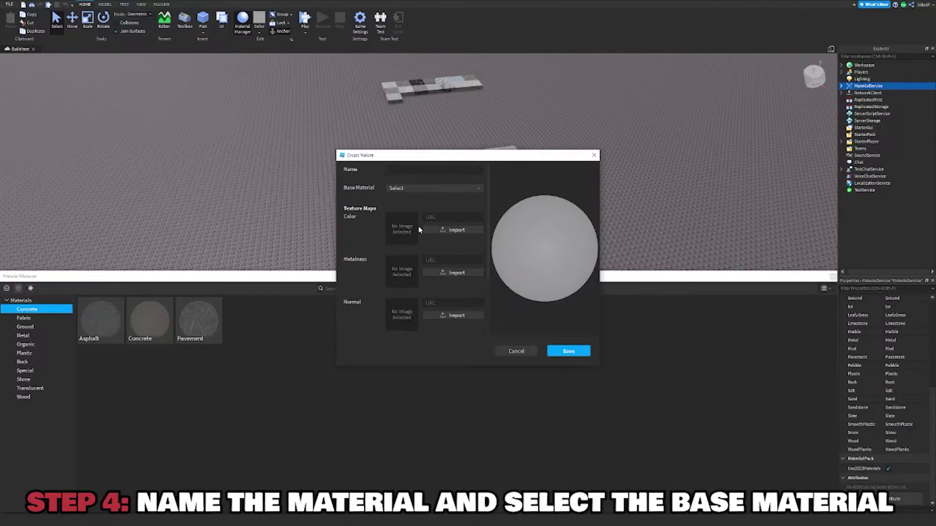
pyautogui.click(427, 184)
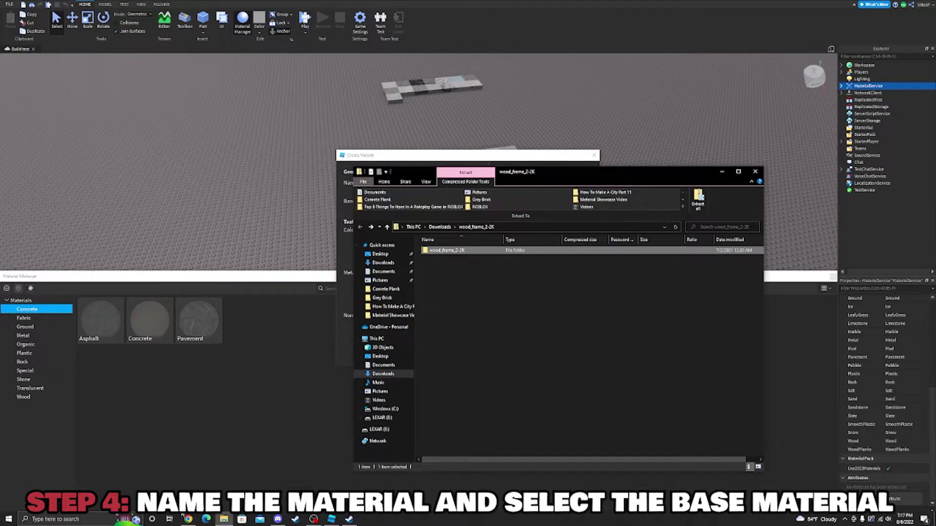
pyautogui.click(189, 519)
pyautogui.scroll(5, 209, 205)
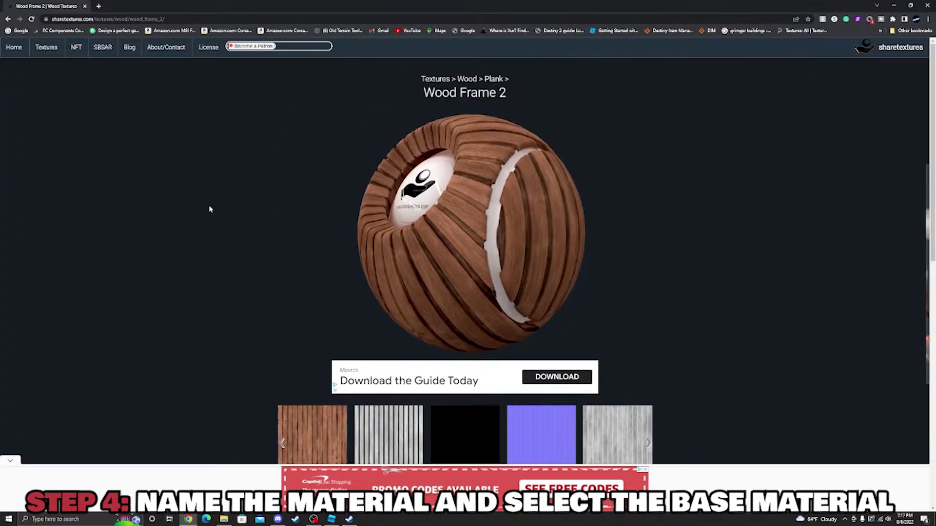
pyautogui.moveTo(424, 94); pyautogui.dragTo(510, 95)
pyautogui.hotkey('ctrl', 'c')
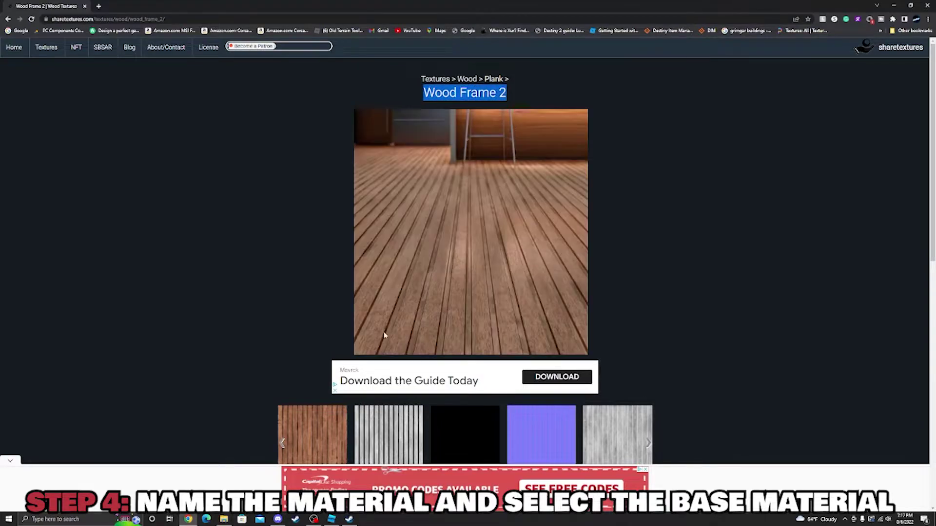
pyautogui.click(331, 519)
pyautogui.click(409, 184)
pyautogui.hotkey('ctrl', 'v')
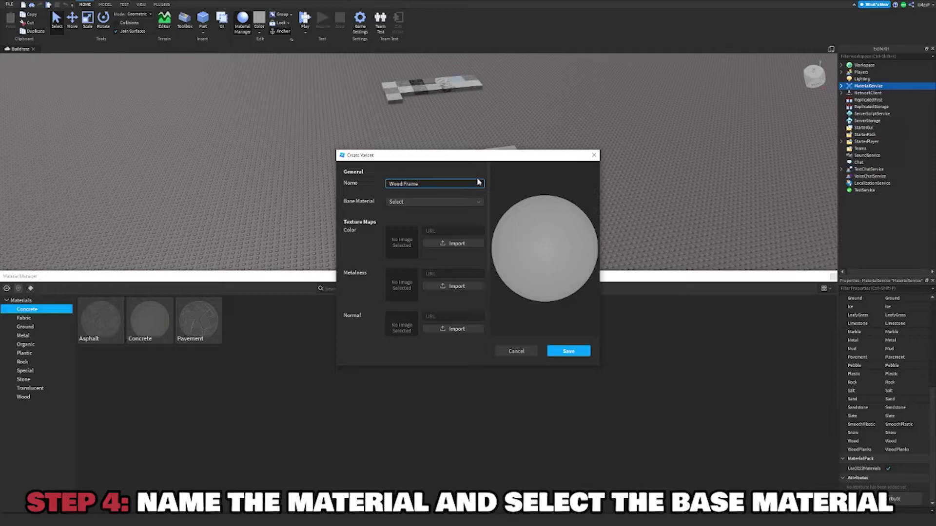
# Set the variant's base material to Wood Planks
pyautogui.click(433, 202)
pyautogui.scroll(-10, 436, 239)
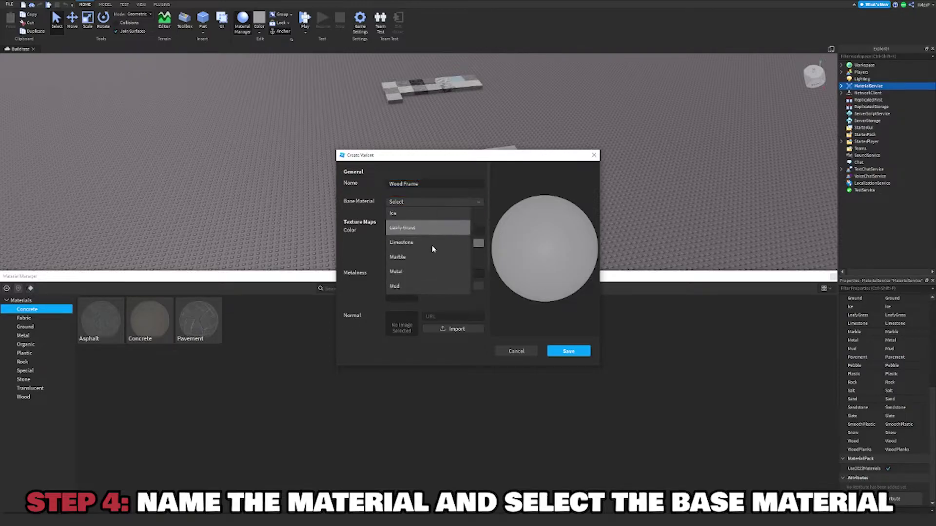
pyautogui.click(412, 288)
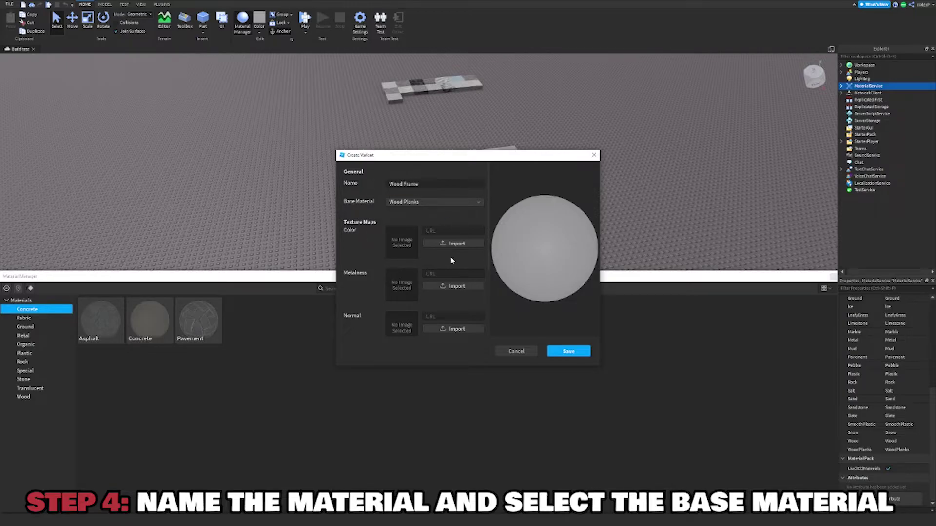
# Import 2K-wood_frame_2_basecolor as the variant's color map and 2K-wood_frame_2_metallic as its metalness map
pyautogui.click(454, 243)
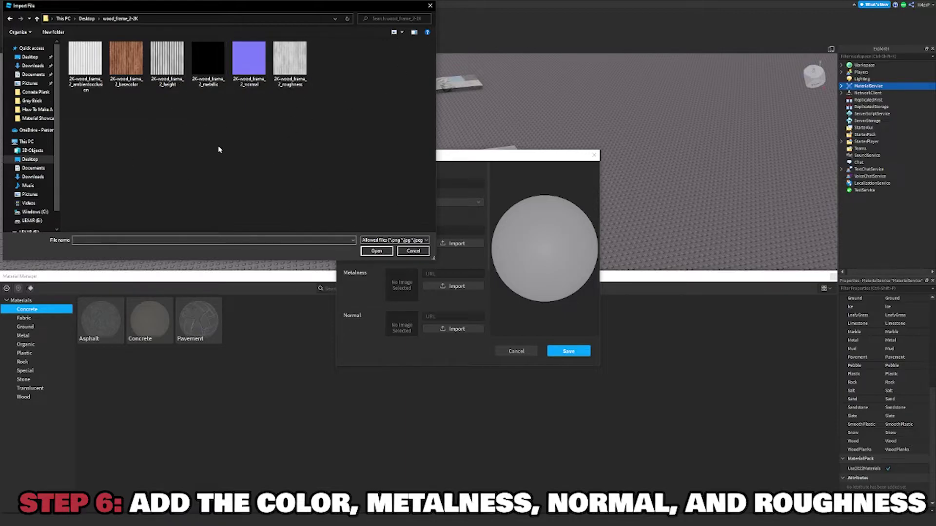
pyautogui.moveTo(322, 9); pyautogui.dragTo(752, 118)
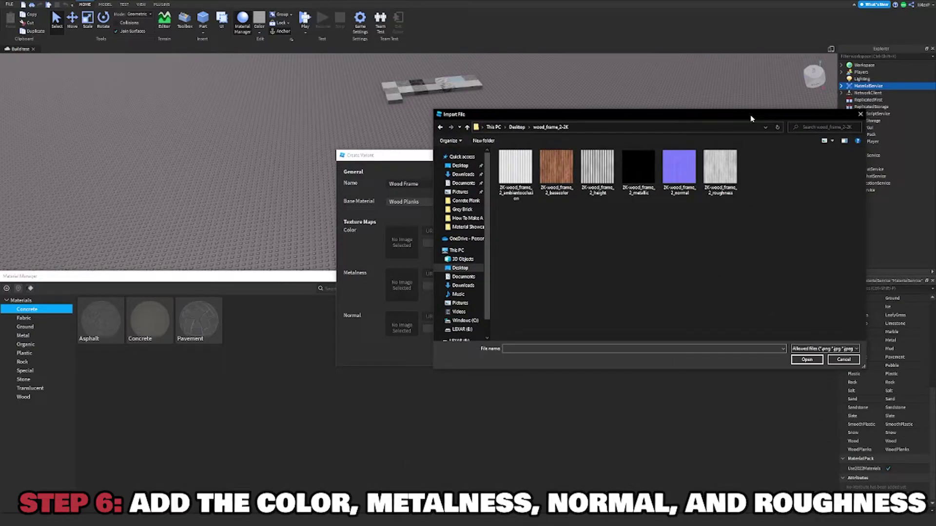
pyautogui.doubleClick(557, 168)
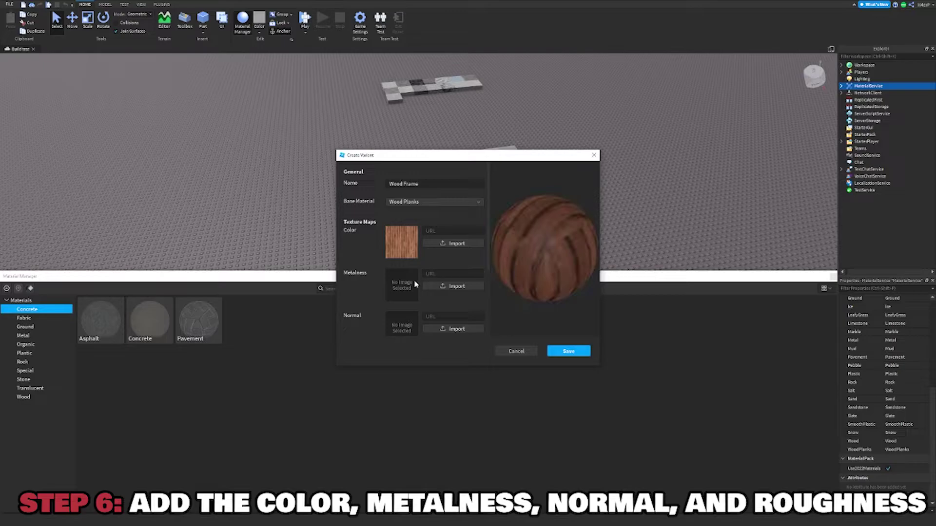
pyautogui.scroll(-2, 412, 285)
pyautogui.click(457, 233)
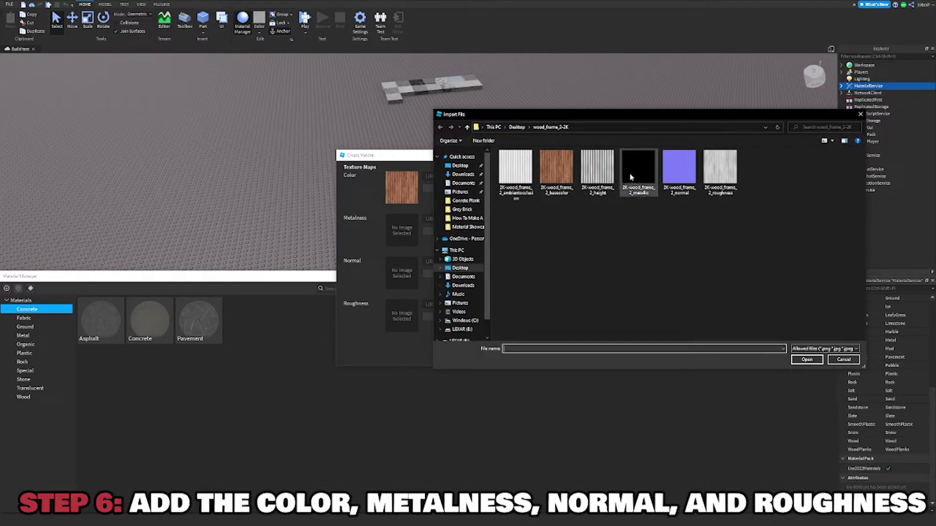
pyautogui.doubleClick(640, 181)
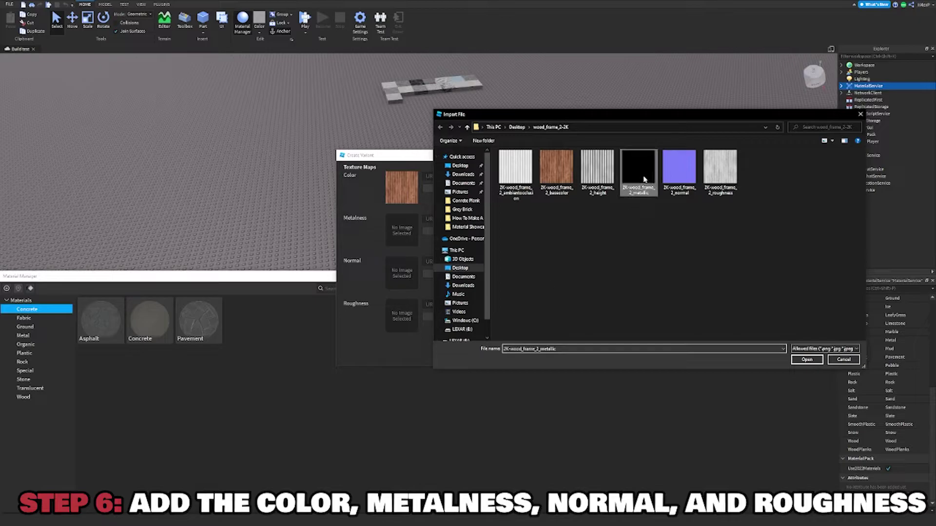
# Import 2K-wood_frame_2_normal as the variant's normal map and 2K-wood_frame_2_roughness as its roughness map
pyautogui.scroll(-1, 396, 278)
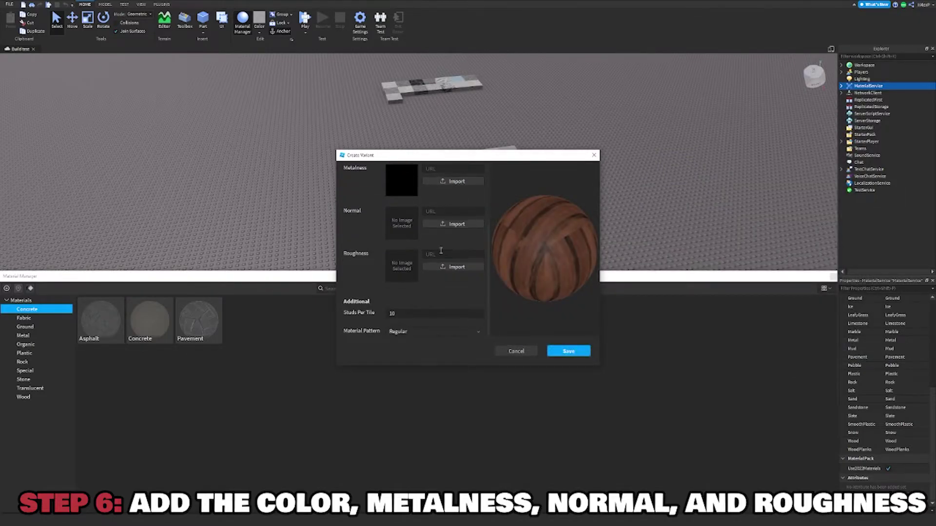
pyautogui.click(453, 225)
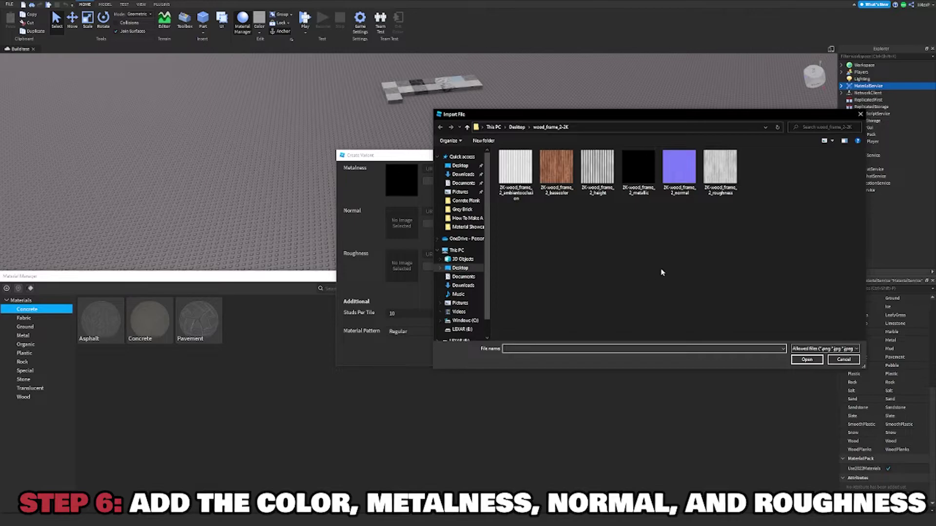
pyautogui.doubleClick(680, 179)
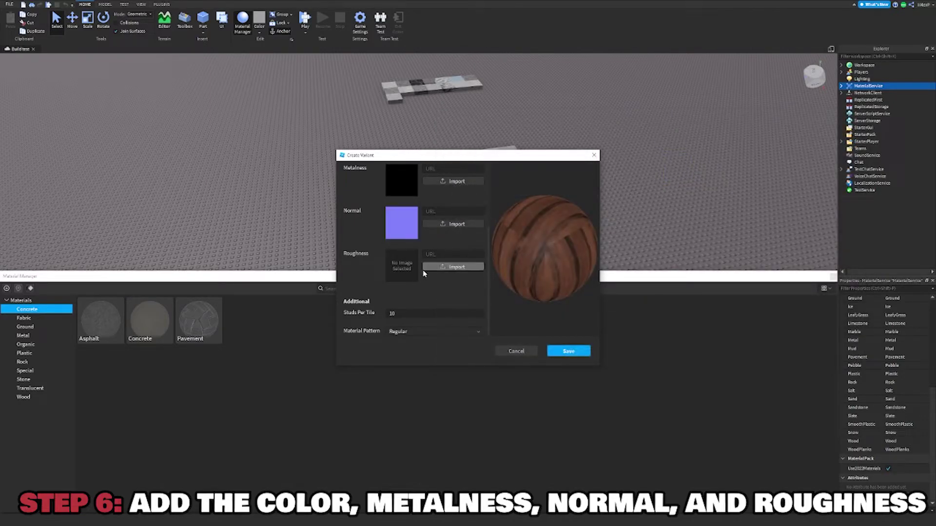
pyautogui.click(453, 267)
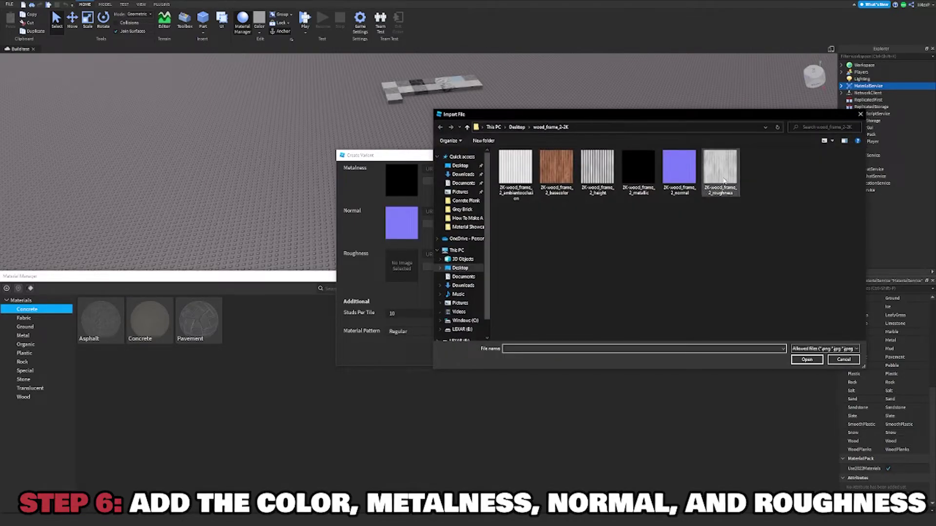
pyautogui.doubleClick(721, 184)
pyautogui.scroll(3, 439, 292)
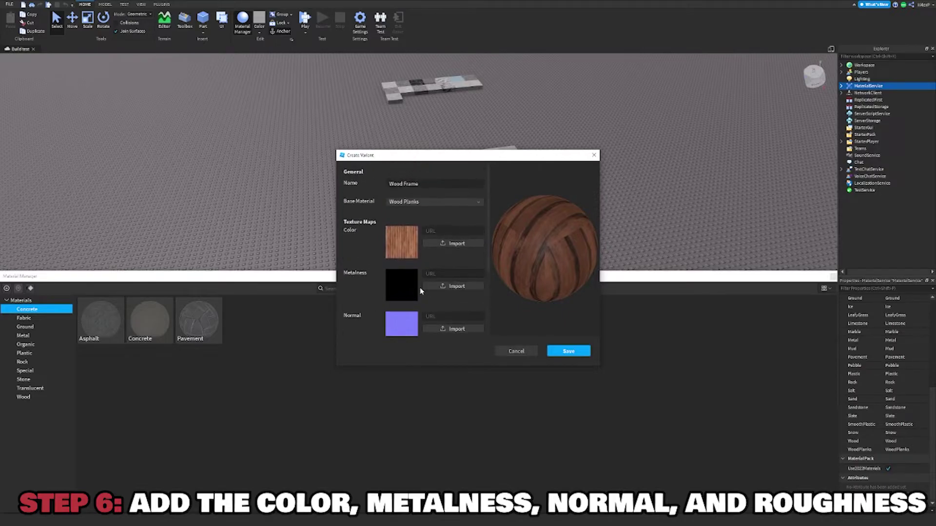
# Compare the Organic material pattern with Regular, keep Regular, and save the Wood Frame variant
pyautogui.scroll(-3, 365, 304)
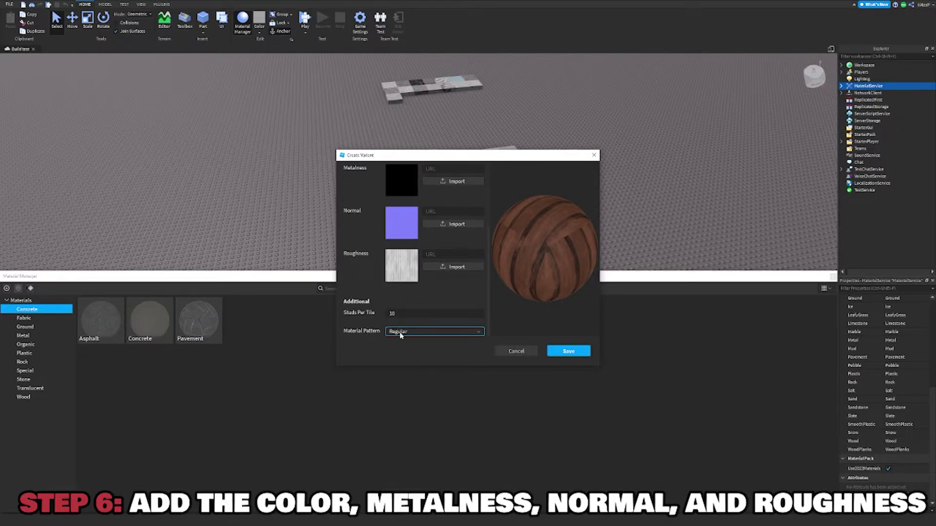
pyautogui.click(412, 314)
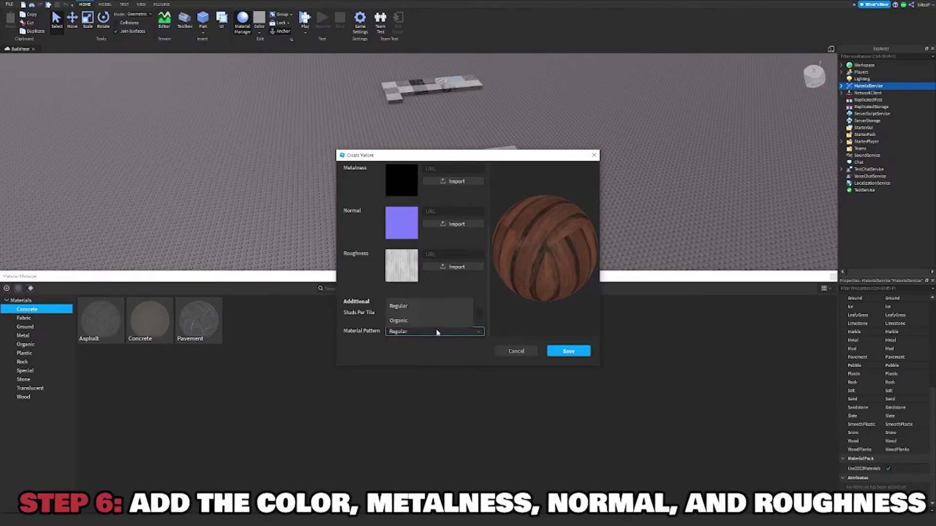
pyautogui.click(440, 322)
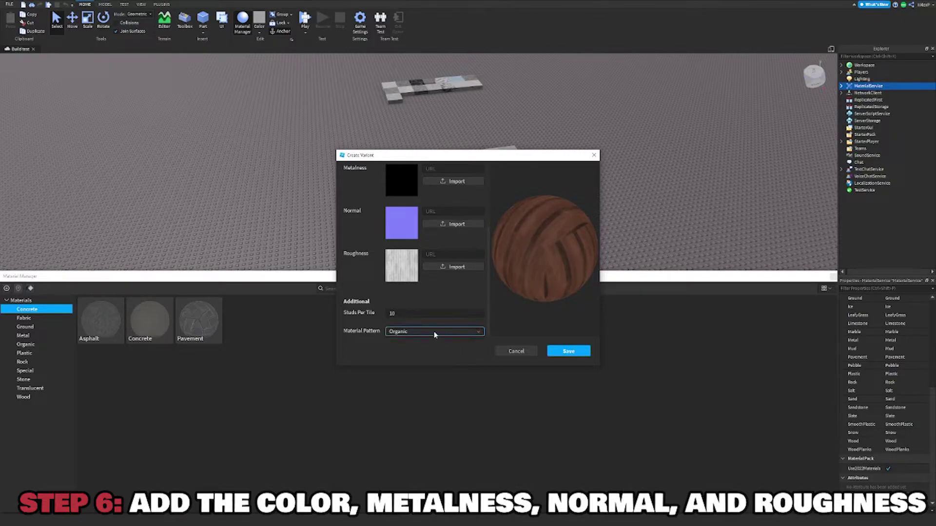
pyautogui.click(434, 306)
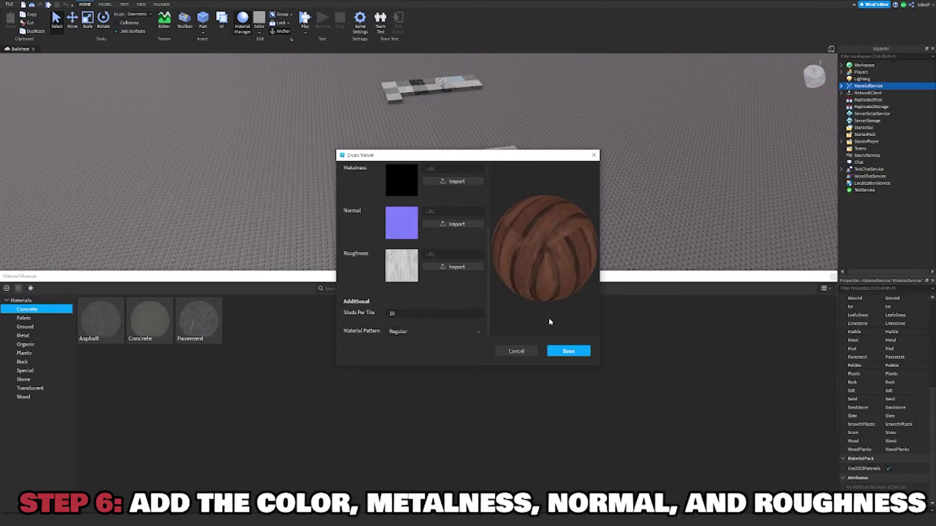
pyautogui.click(568, 352)
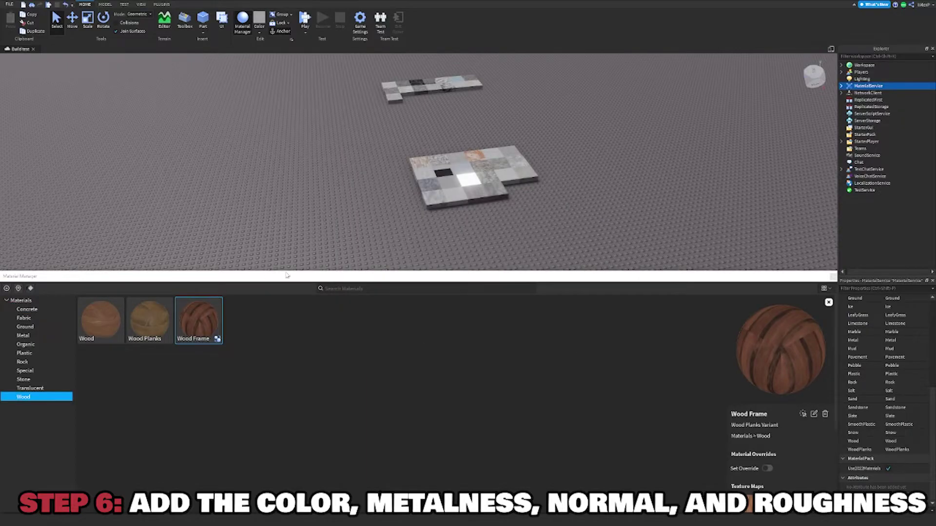
# Insert a new block part on the baseplate near the material sample tiles
pyautogui.scroll(5, 460, 201)
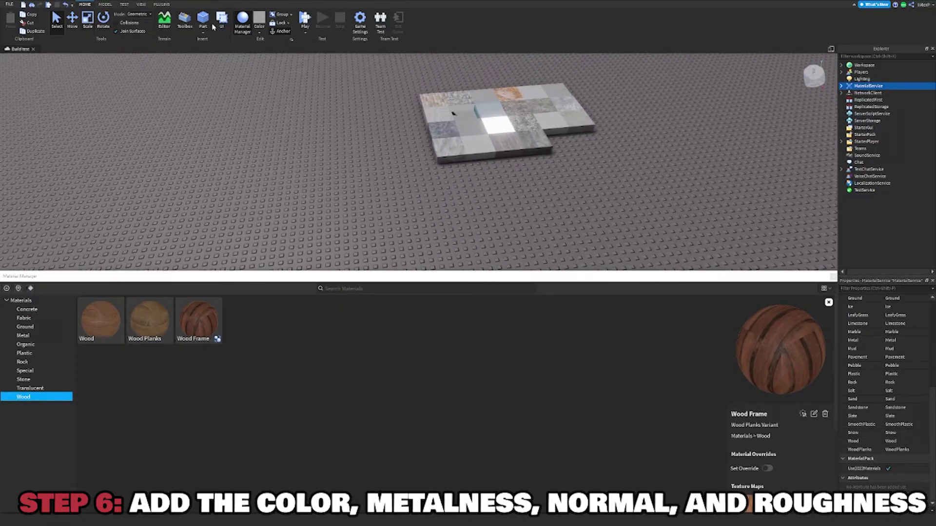
pyautogui.moveTo(474, 192); pyautogui.dragTo(472, 196, button='right')
pyautogui.scroll(1, 472, 196)
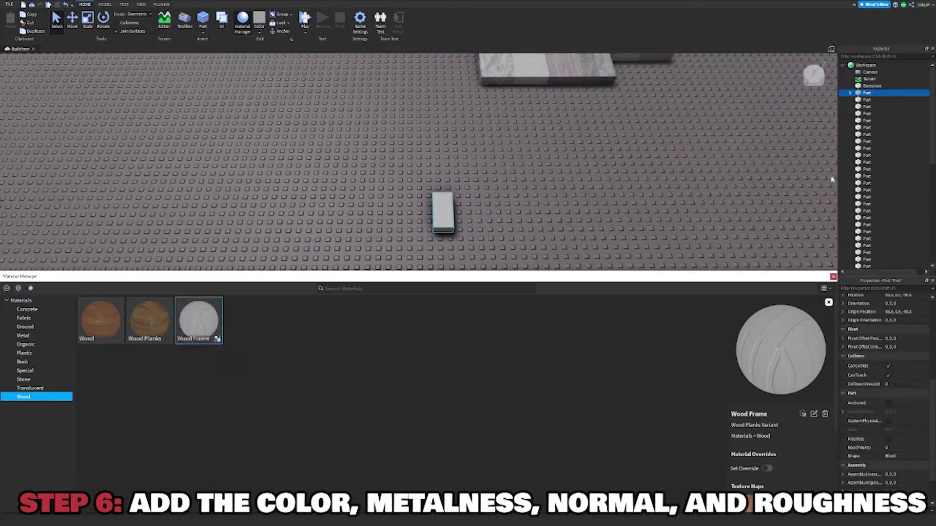
pyautogui.click(850, 93)
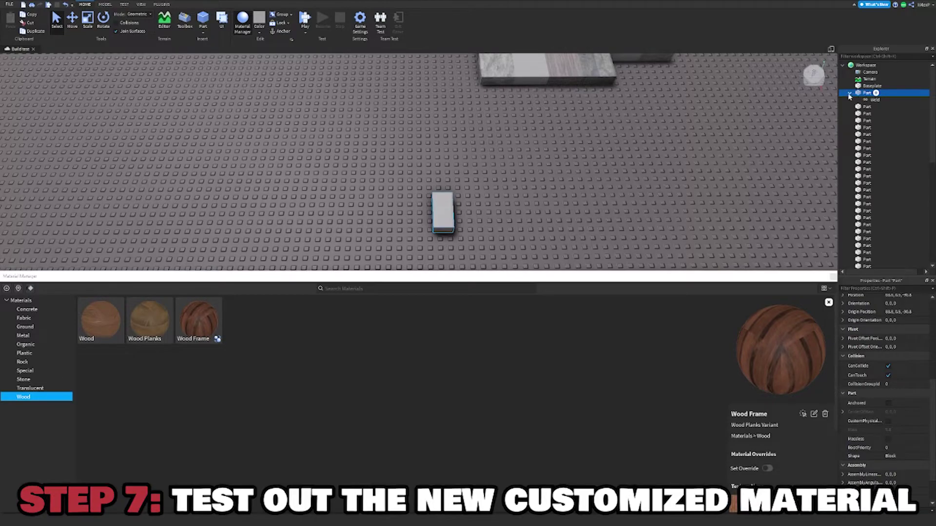
# Set the new part's material to WoodPlanks and its MaterialVariant to Wood Frame
pyautogui.scroll(5, 895, 440)
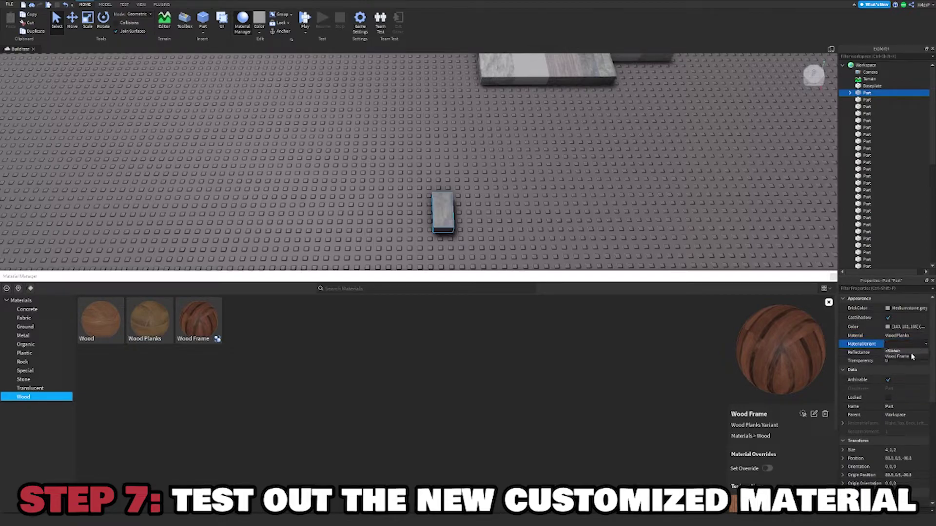
pyautogui.moveTo(464, 211); pyautogui.dragTo(464, 212, button='right')
pyautogui.scroll(6, 463, 210)
pyautogui.scroll(-10, 407, 225)
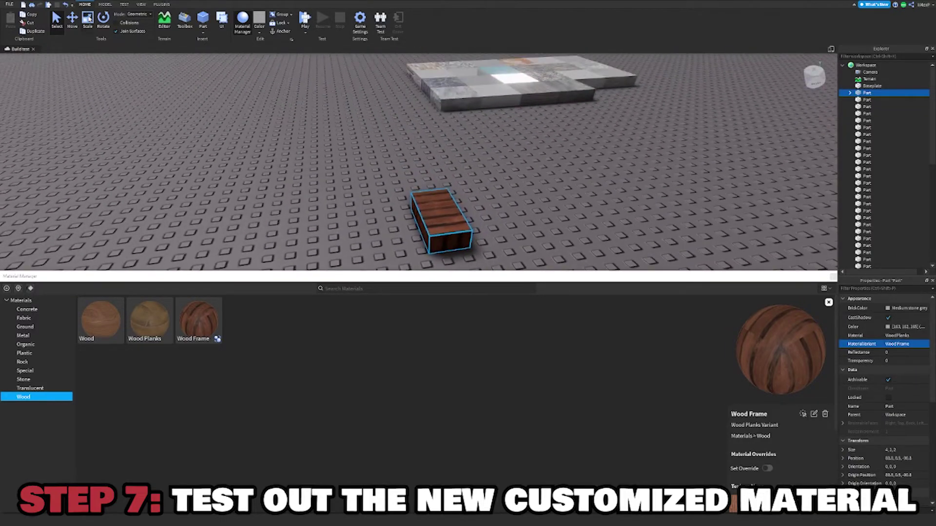
# Scale the Wood Frame part into a wall about 16 × 11 × 2 studs and close the Material Manager
pyautogui.moveTo(440, 195); pyautogui.dragTo(438, 59)
pyautogui.moveTo(471, 161); pyautogui.dragTo(472, 163, button='right')
pyautogui.moveTo(472, 178); pyautogui.dragTo(628, 194)
pyautogui.click(637, 140)
pyautogui.press('w')
pyautogui.moveTo(637, 141); pyautogui.dragTo(635, 138, button='right')
pyautogui.press('a')
pyautogui.press('w')
pyautogui.press('d')
pyautogui.click(316, 218)
pyautogui.press('f')
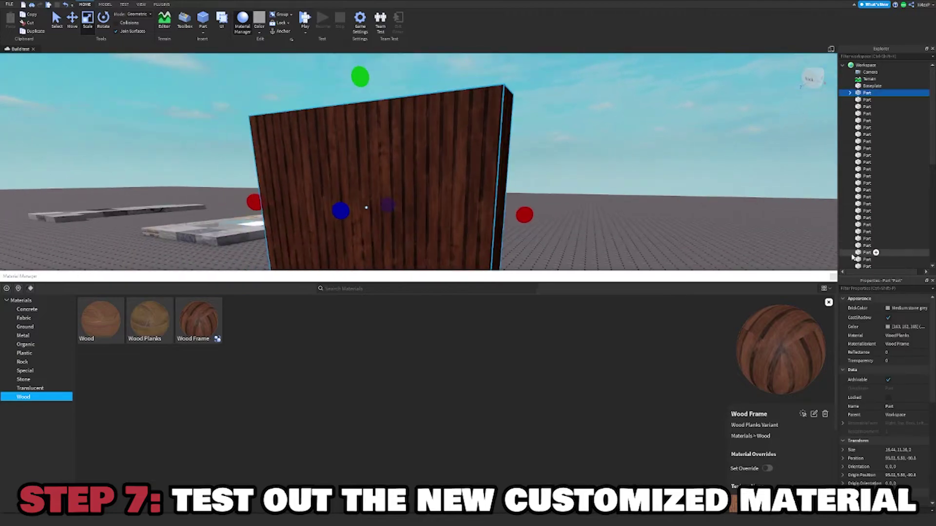
pyautogui.click(832, 277)
pyautogui.press('a')
pyautogui.moveTo(486, 189); pyautogui.dragTo(502, 186, button='right')
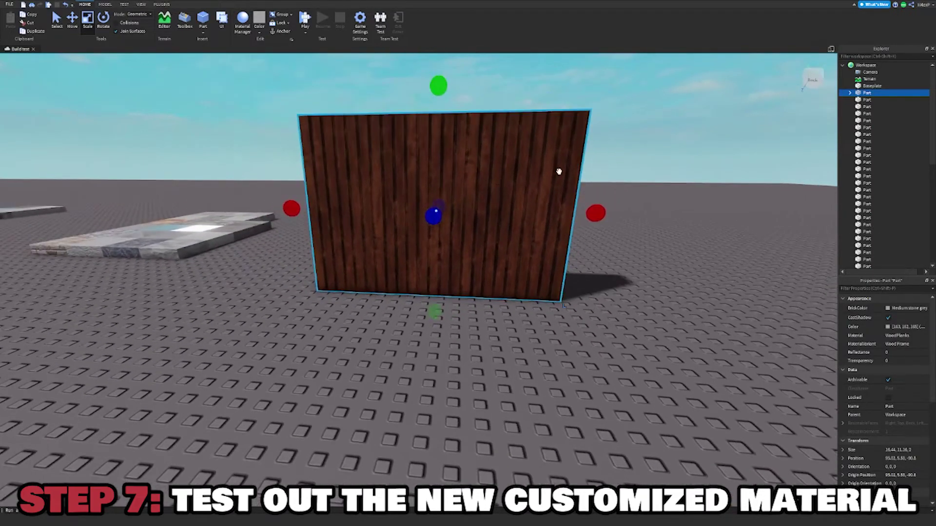
# Try green and red as the Wood Frame wall's part color
pyautogui.click(888, 326)
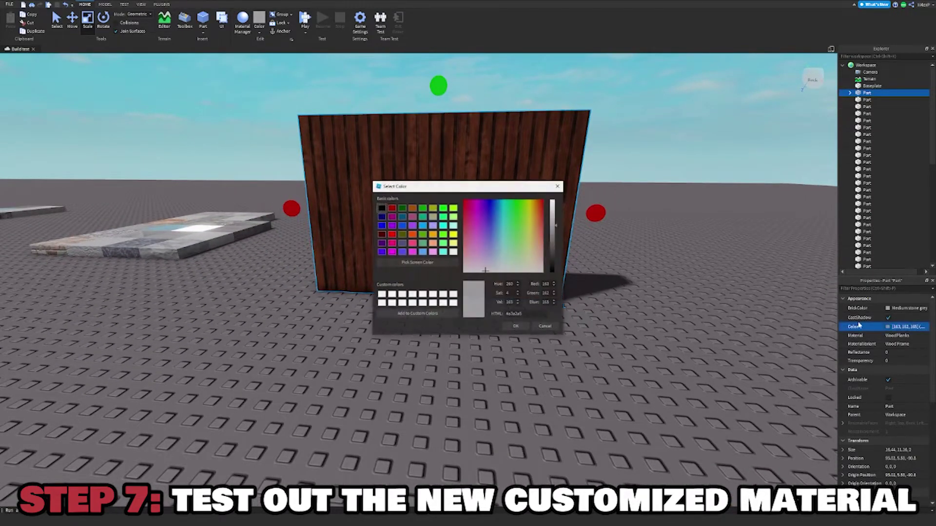
pyautogui.click(494, 236)
pyautogui.moveTo(453, 189); pyautogui.dragTo(554, 195)
pyautogui.moveTo(503, 226)
pyautogui.mouseDown()
pyautogui.moveTo(508, 257)
pyautogui.moveTo(501, 234)
pyautogui.mouseUp()
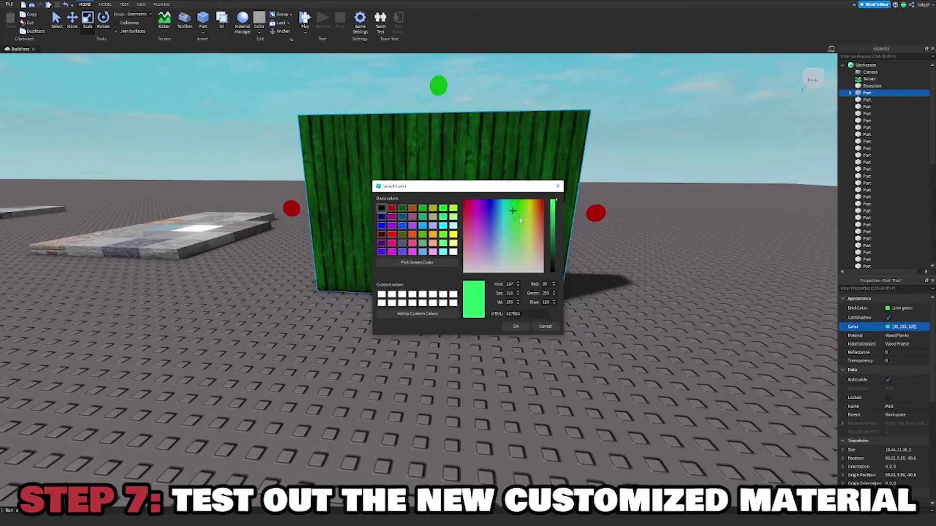
pyautogui.moveTo(552, 221); pyautogui.dragTo(554, 197)
pyautogui.moveTo(514, 228); pyautogui.dragTo(543, 210)
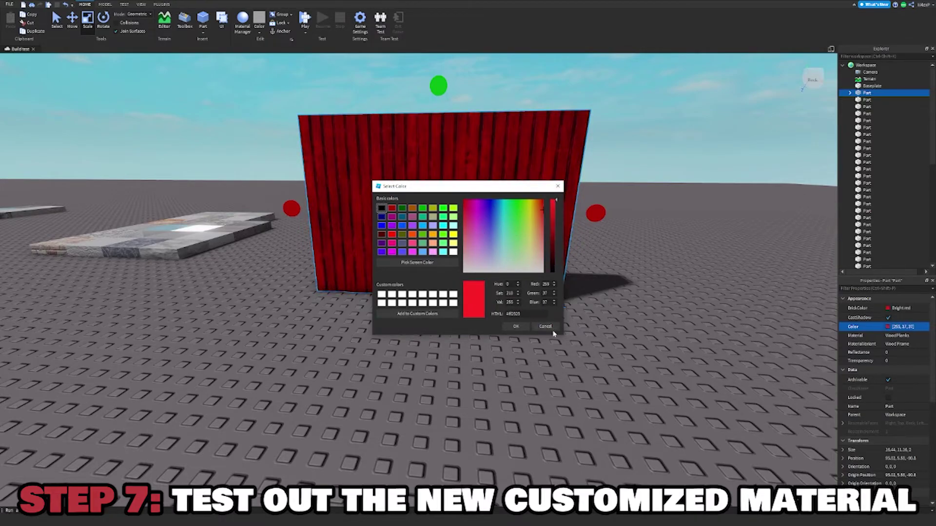
pyautogui.click(546, 326)
pyautogui.moveTo(593, 321); pyautogui.dragTo(487, 253, button='right')
pyautogui.moveTo(531, 175); pyautogui.dragTo(530, 175, button='right')
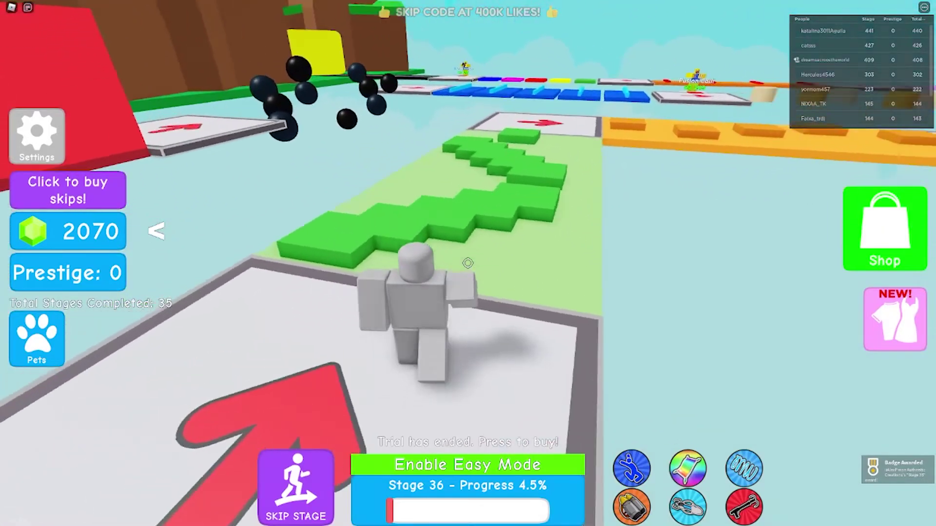
pyautogui.press('w')
pyautogui.press('w')
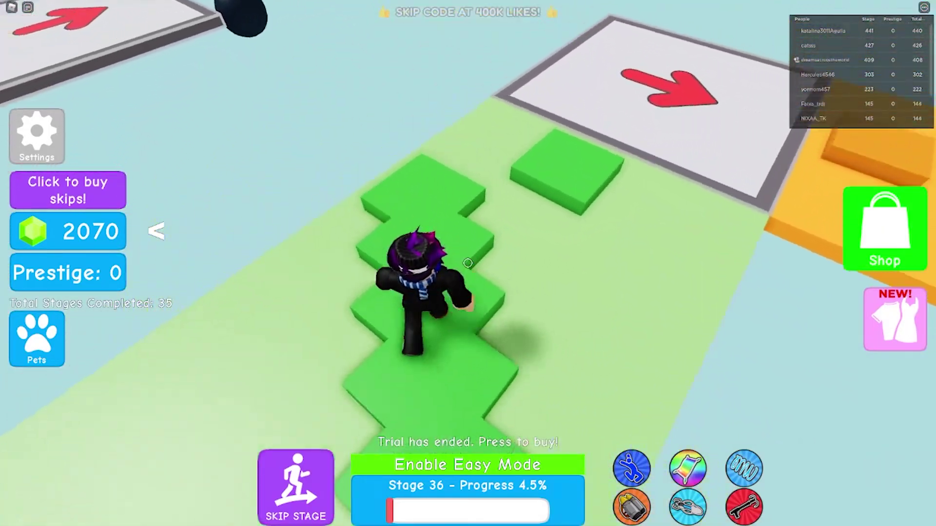
pyautogui.press('space')
pyautogui.press('w')
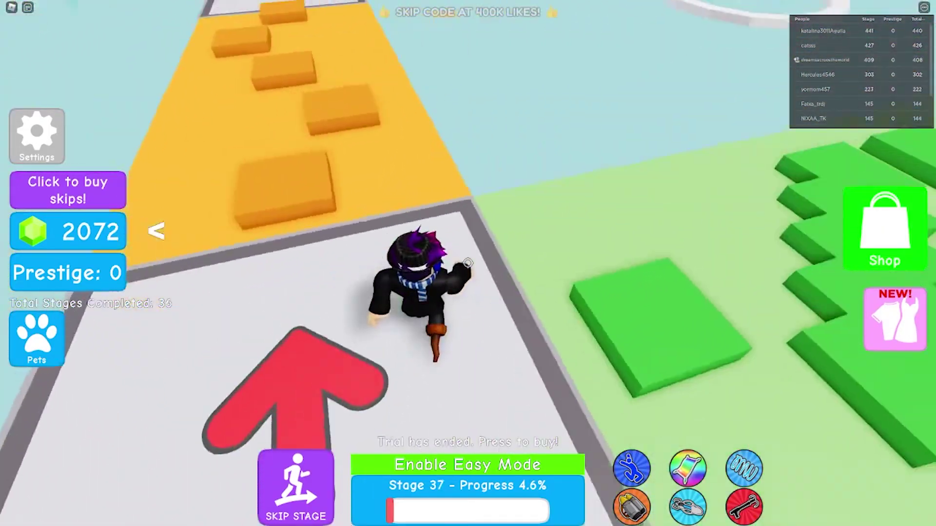
pyautogui.press('space')
pyautogui.press('space')
pyautogui.press('w')
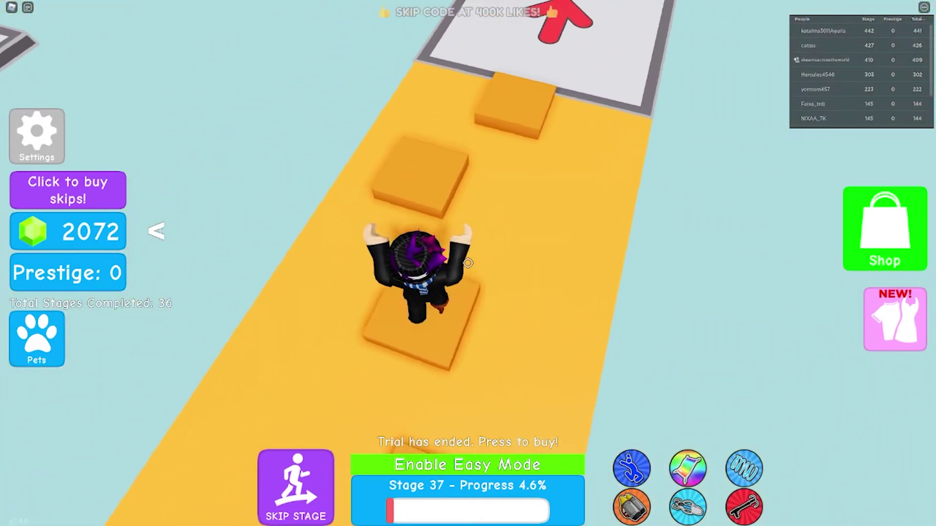
pyautogui.press('w')
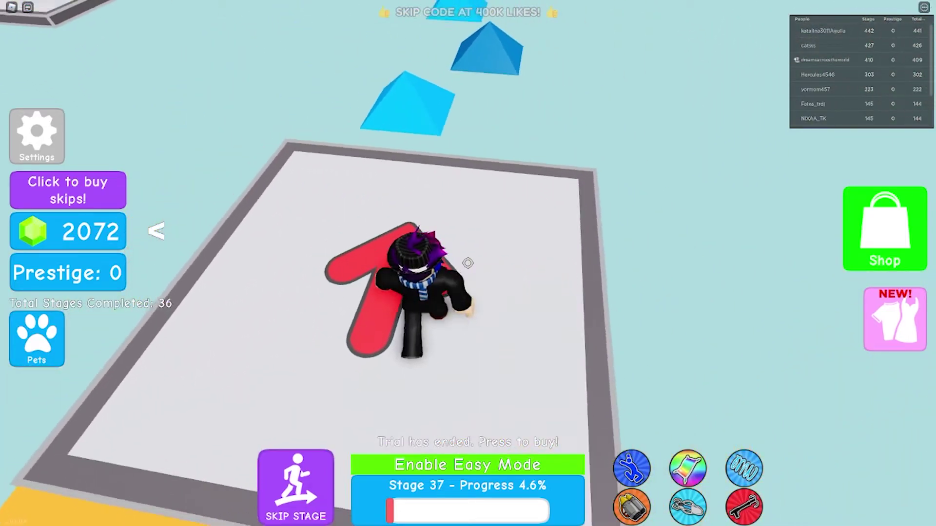
pyautogui.press('w')
pyautogui.press('space')
pyautogui.press('space')
pyautogui.press('space')
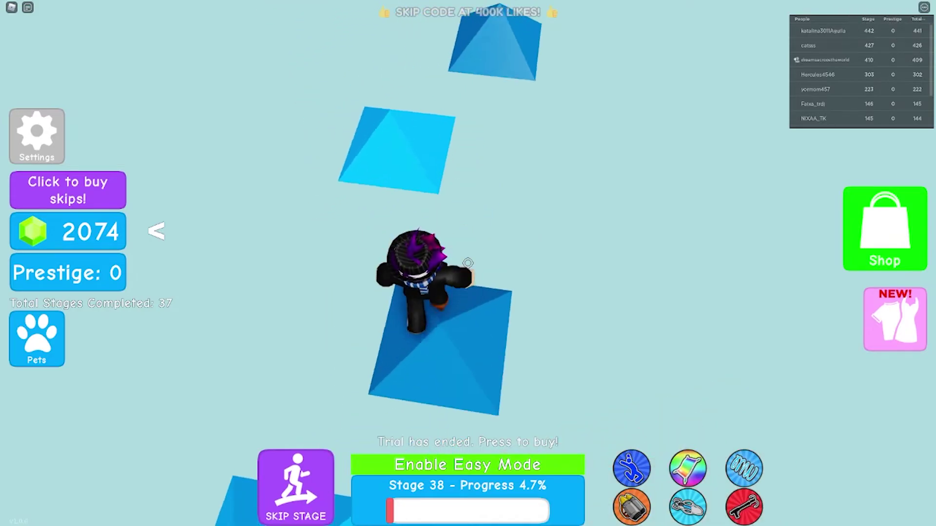
pyautogui.press('w')
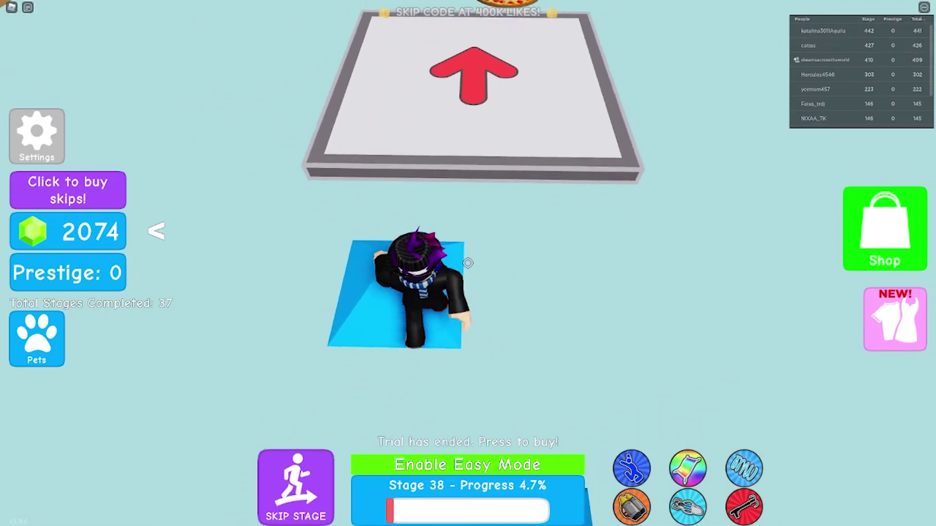
pyautogui.press('w')
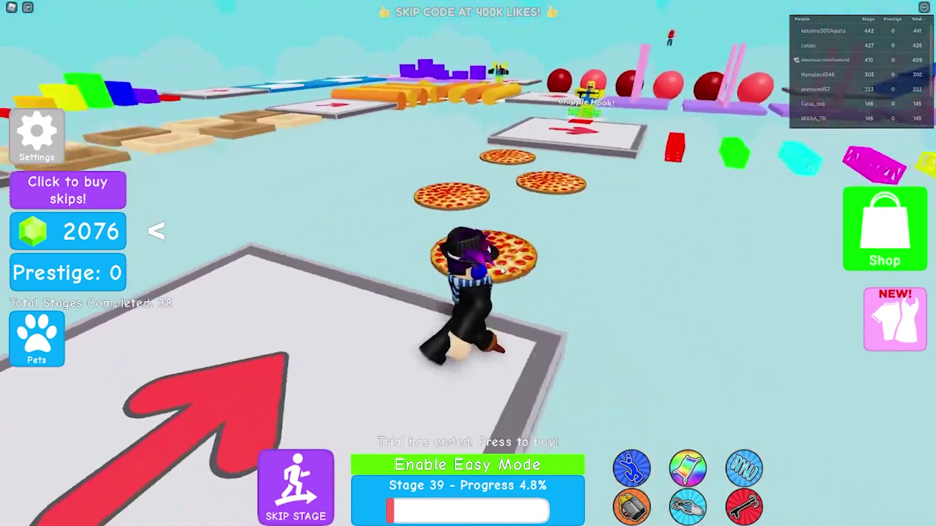
pyautogui.press('w')
pyautogui.press('space')
pyautogui.press('space')
pyautogui.press('space')
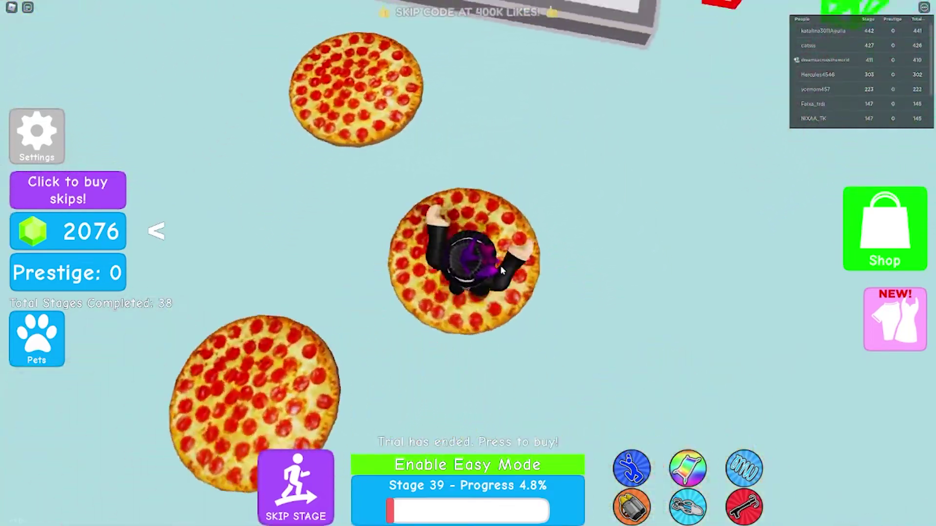
pyautogui.press('w')
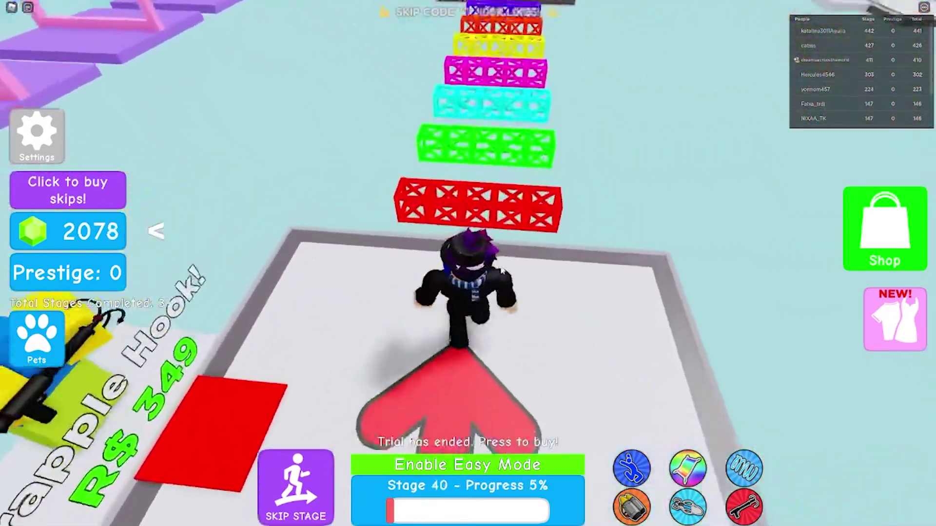
pyautogui.press('space')
pyautogui.press('space')
pyautogui.press('space')
pyautogui.press('w')
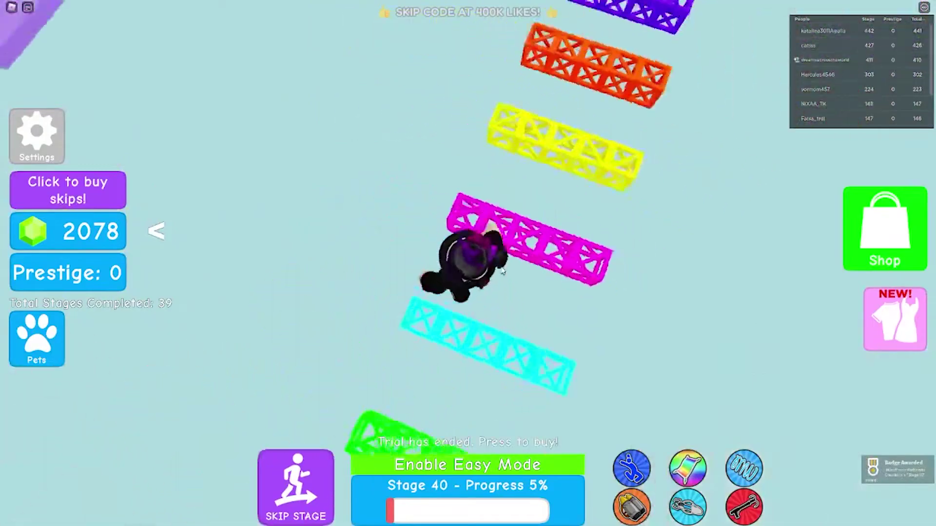
pyautogui.press('w')
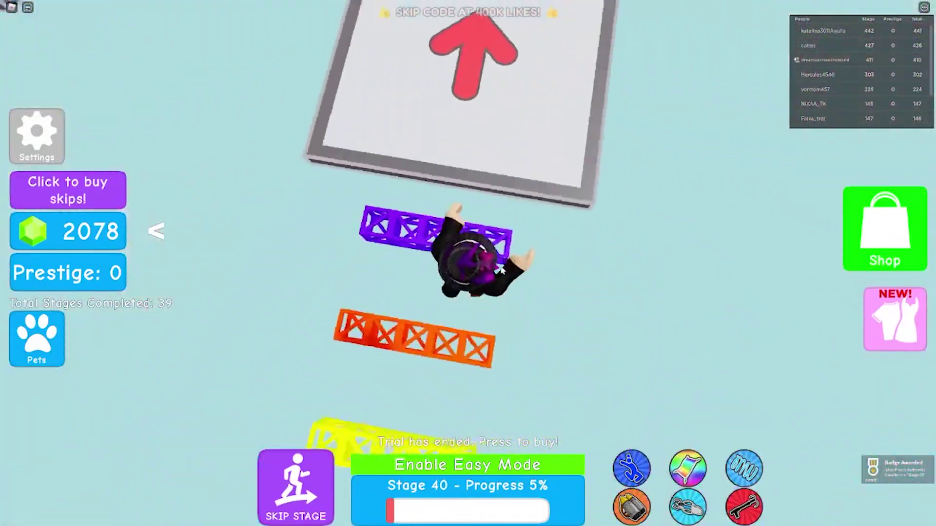
pyautogui.press('w')
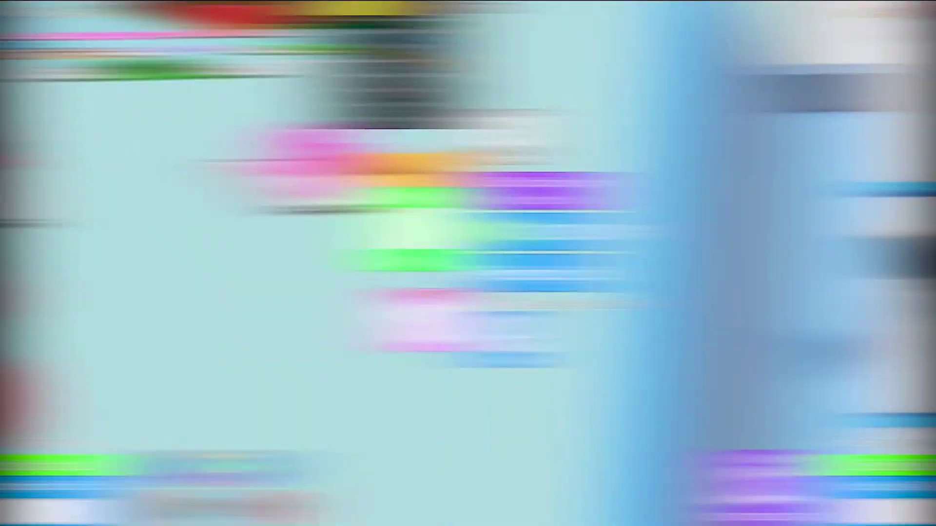
pyautogui.press('w')
pyautogui.press('w')
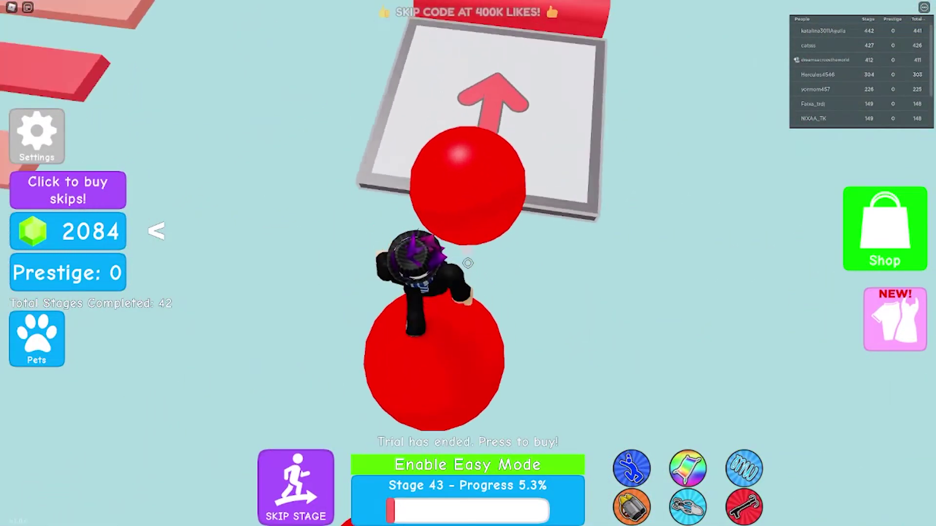
pyautogui.press('w')
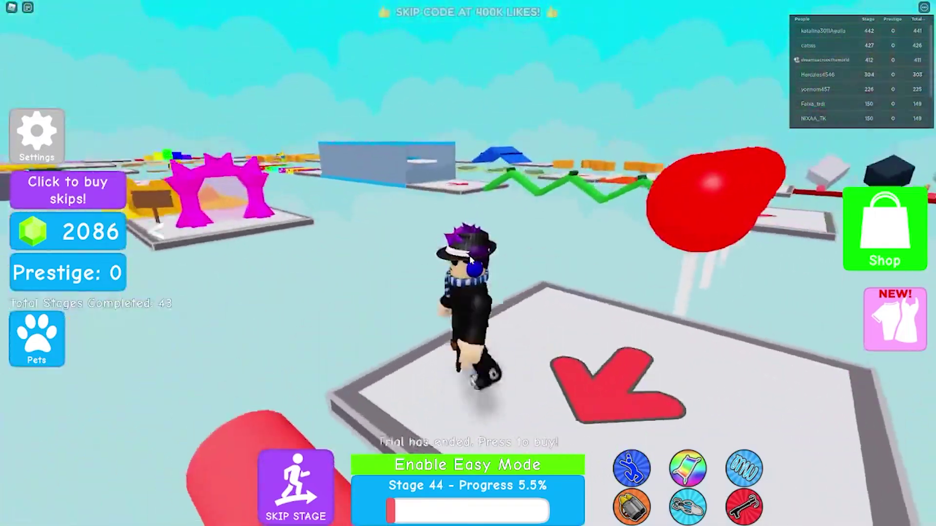
pyautogui.press('a')
pyautogui.press('space')
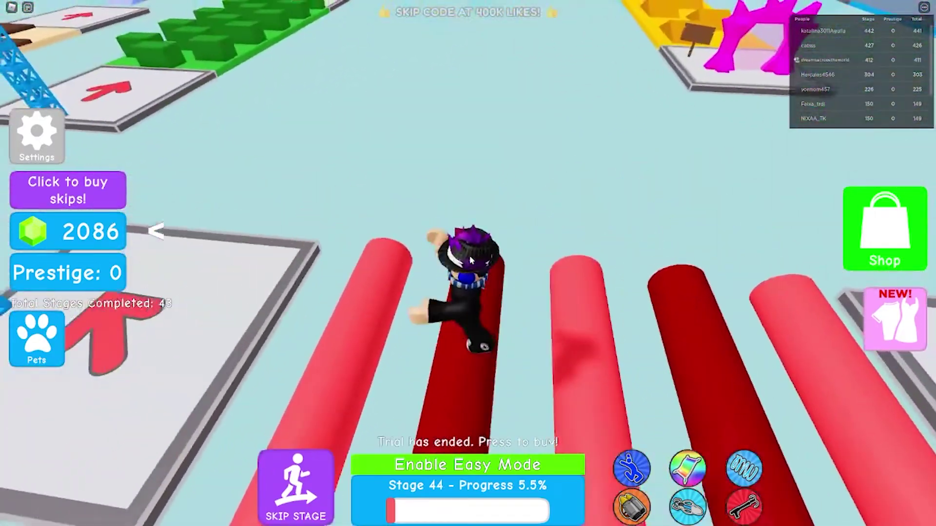
pyautogui.press('w')
pyautogui.press('w')
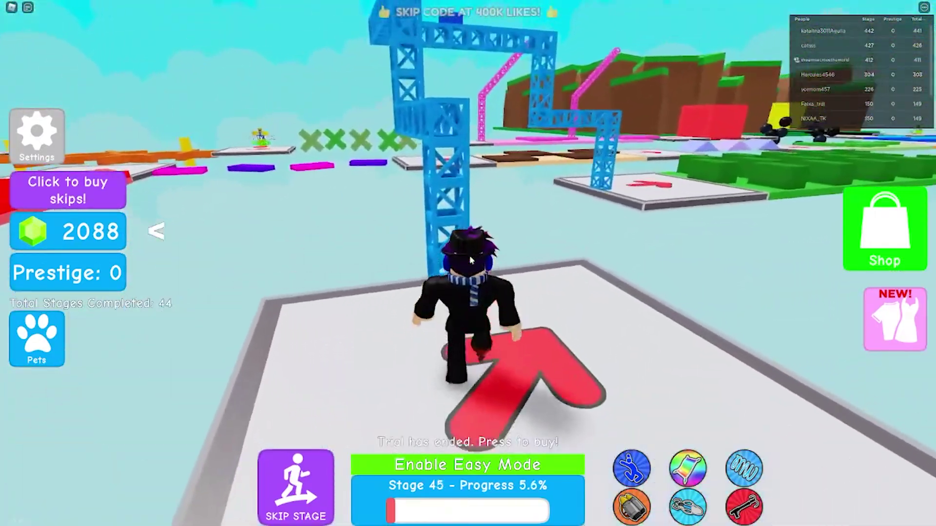